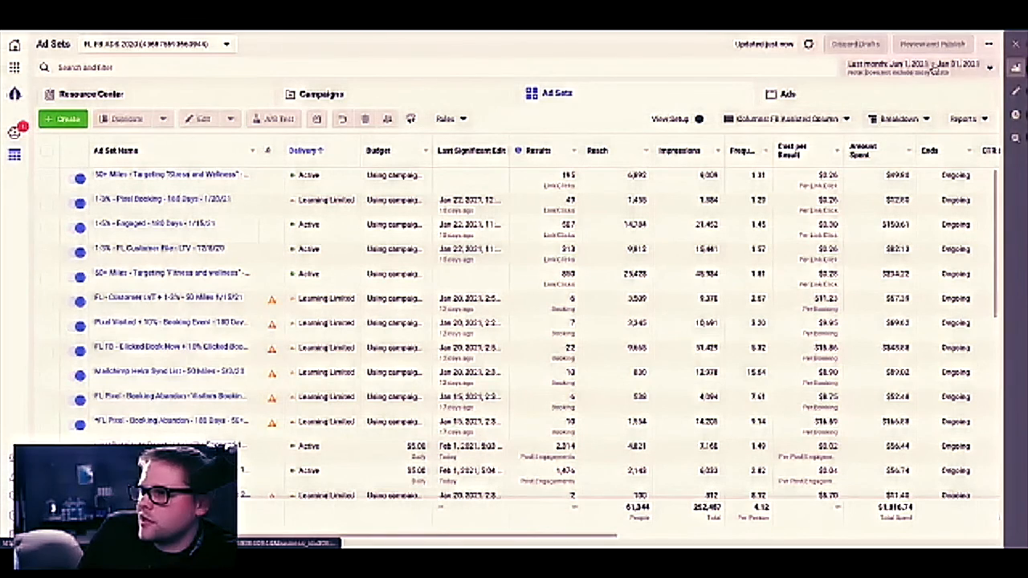
Show the campaign list and narrow its CTR, Amount Spent, Reach, Budget and Link Clicks columns, widening the Frequency column.
click(250, 98)
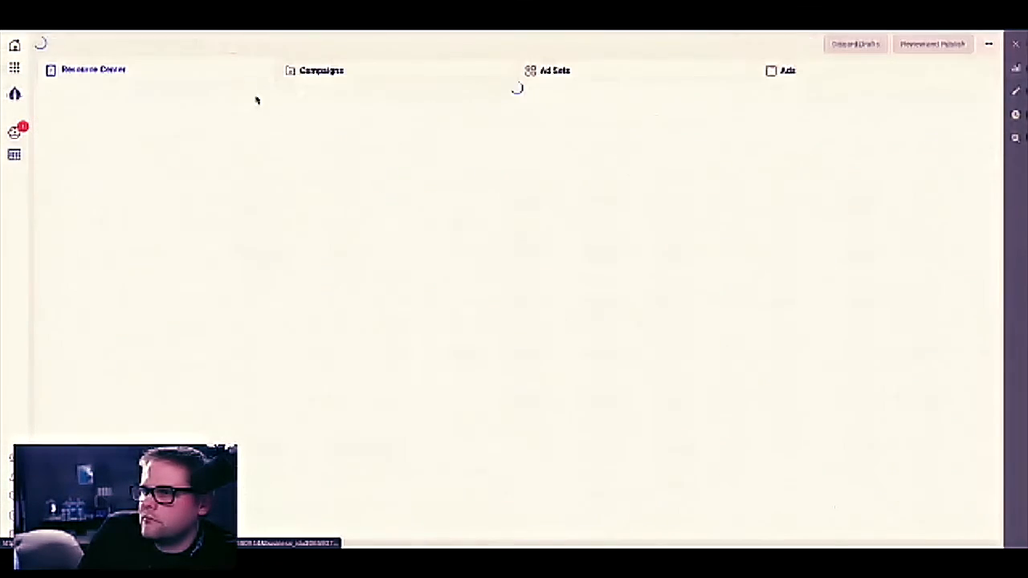
click(331, 73)
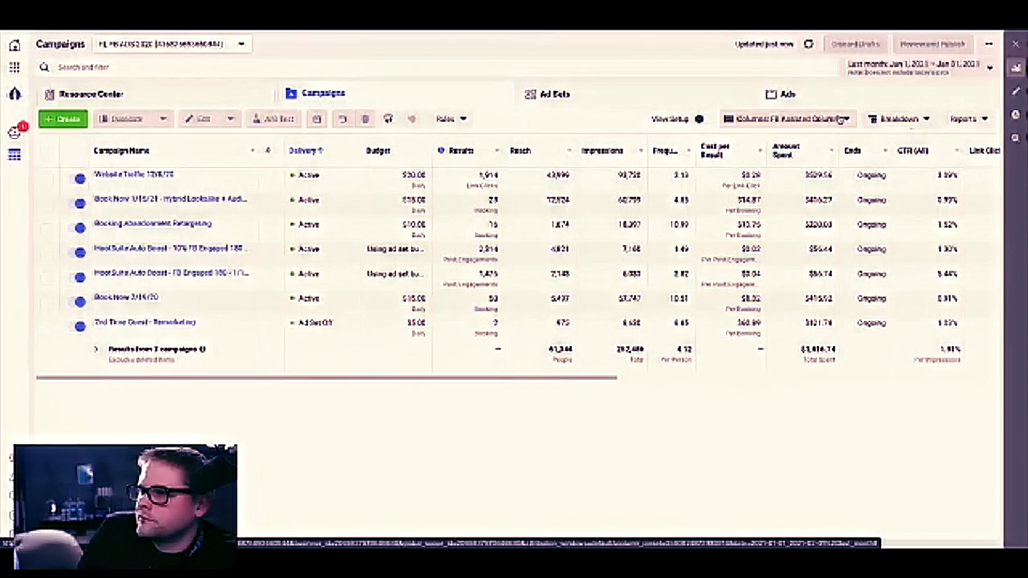
drag(962, 150, 934, 150)
drag(837, 150, 815, 150)
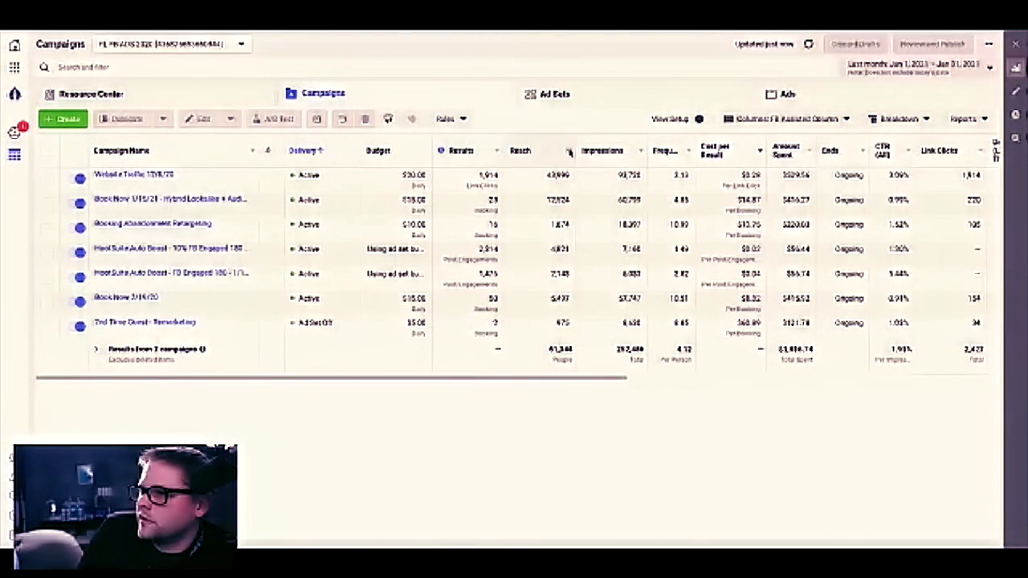
drag(574, 151, 548, 150)
mouse_move(436, 158)
drag(433, 151, 411, 151)
drag(647, 152, 662, 153)
drag(958, 161, 934, 159)
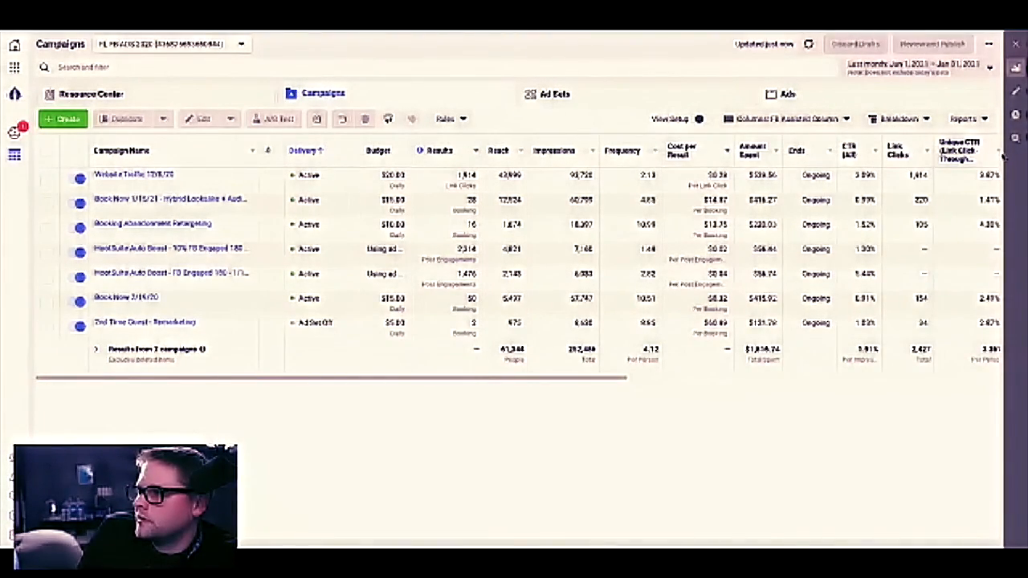
Examine the campaigns' purchase and ROAS columns, and view the conversion breakdown behind the Book Now 1/15/21 campaign's results.
scroll(911, 214, right, 10)
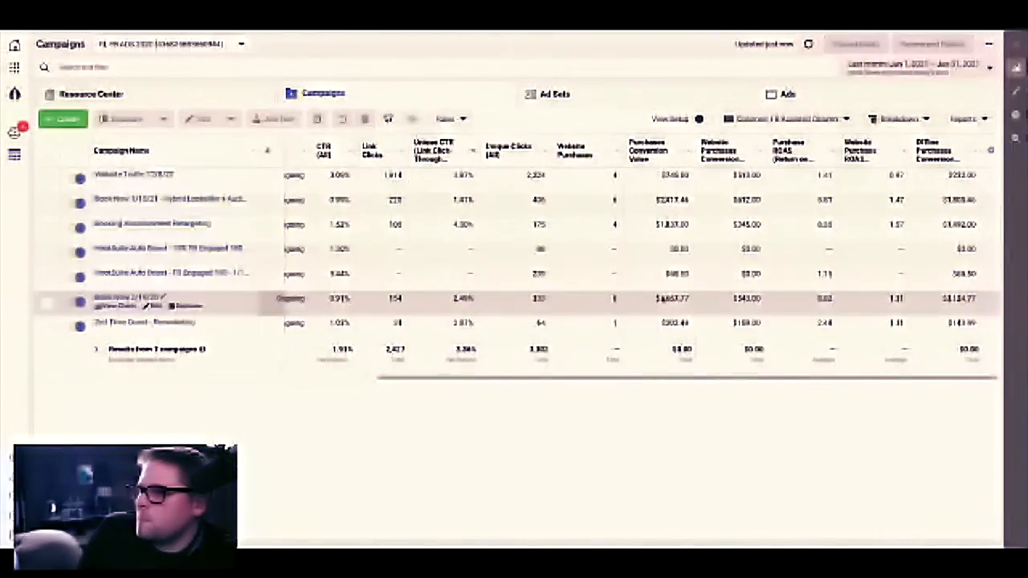
scroll(476, 342, left, 2)
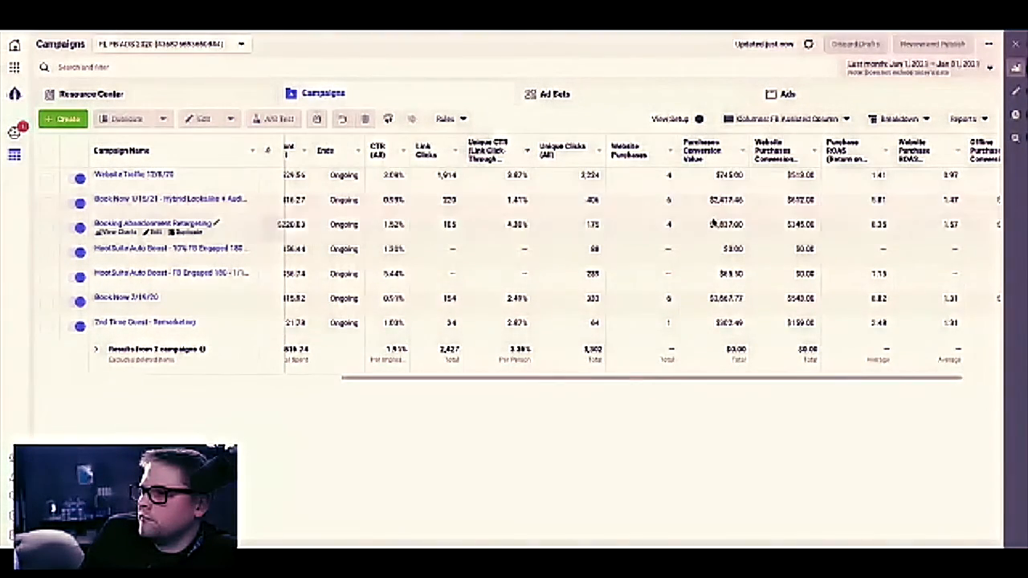
scroll(712, 224, left, 10)
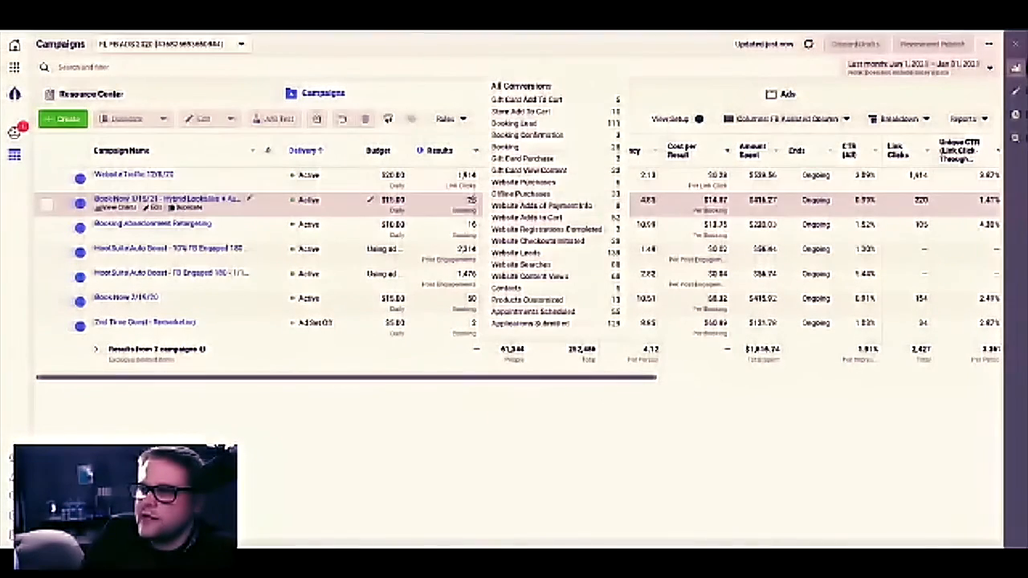
mouse_move(479, 214)
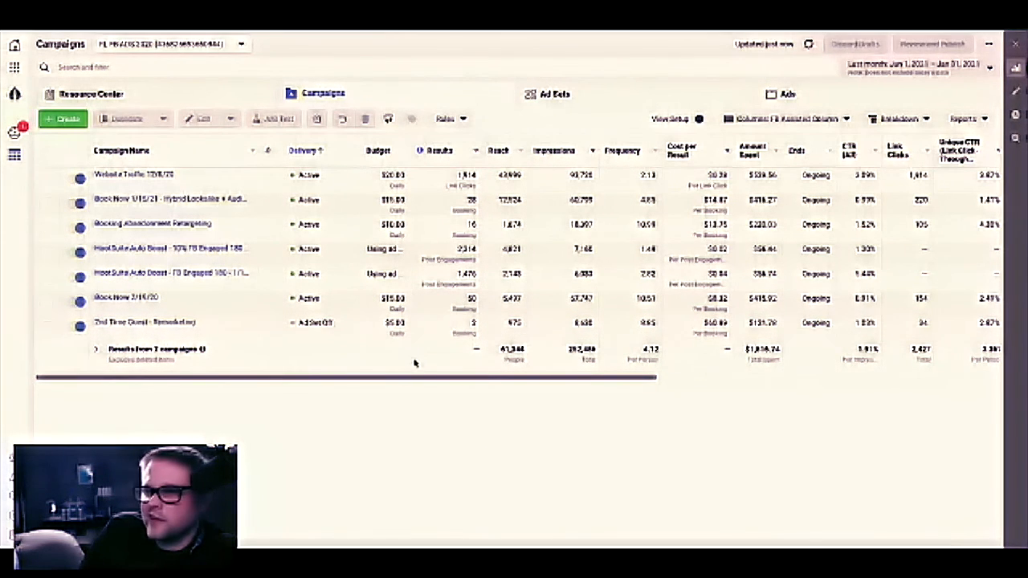
Compare the Purchase ROAS of the Website Traffic, Book Now 2/19/20 and Booking Abandonment Retargeting campaigns.
drag(415, 377, 836, 399)
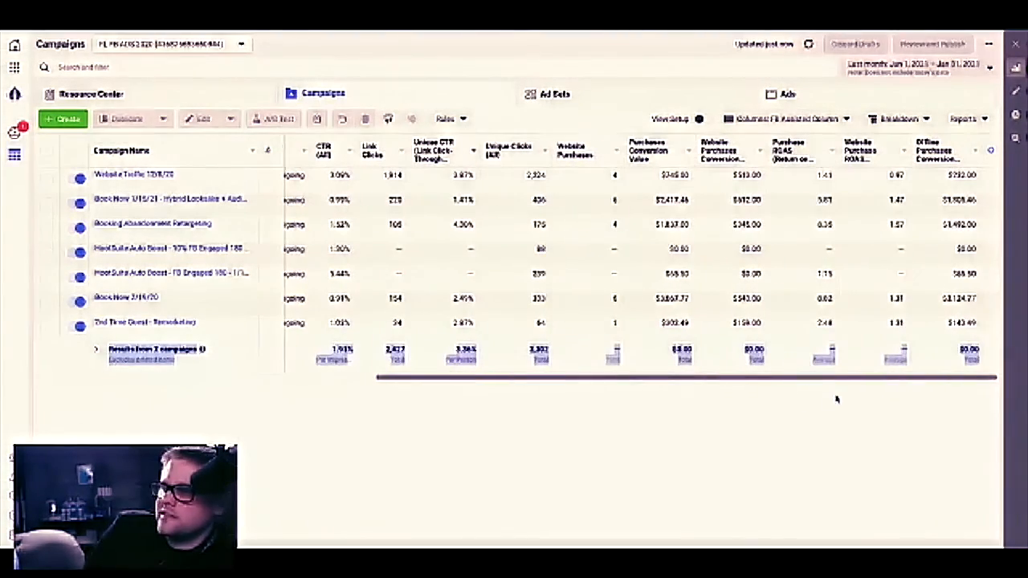
click(819, 248)
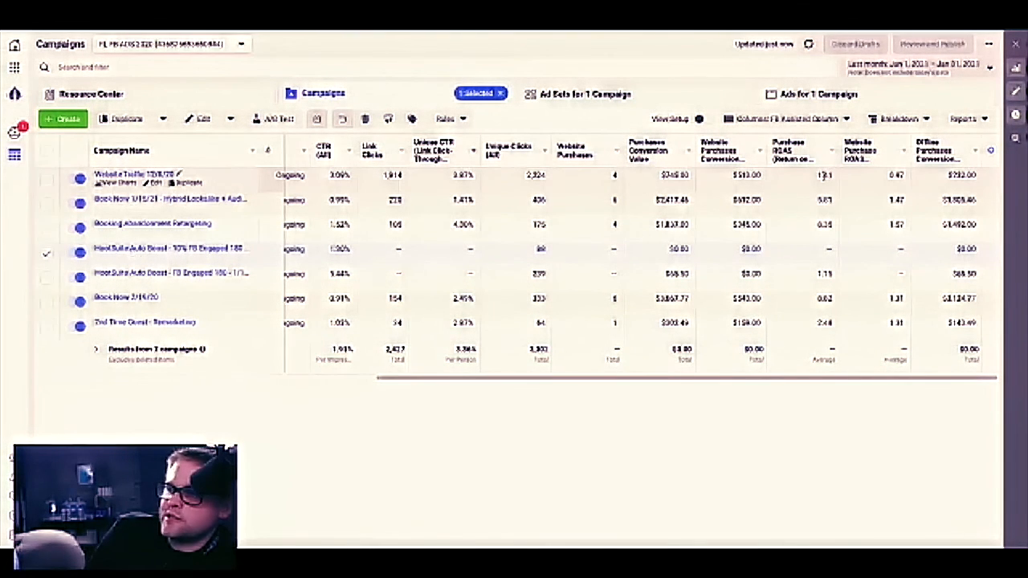
click(823, 175)
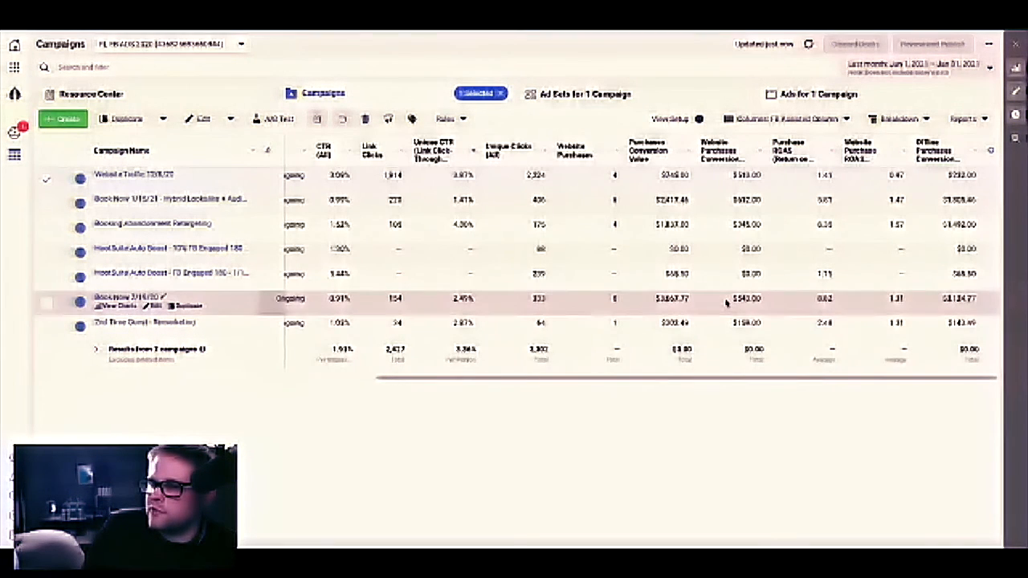
click(823, 299)
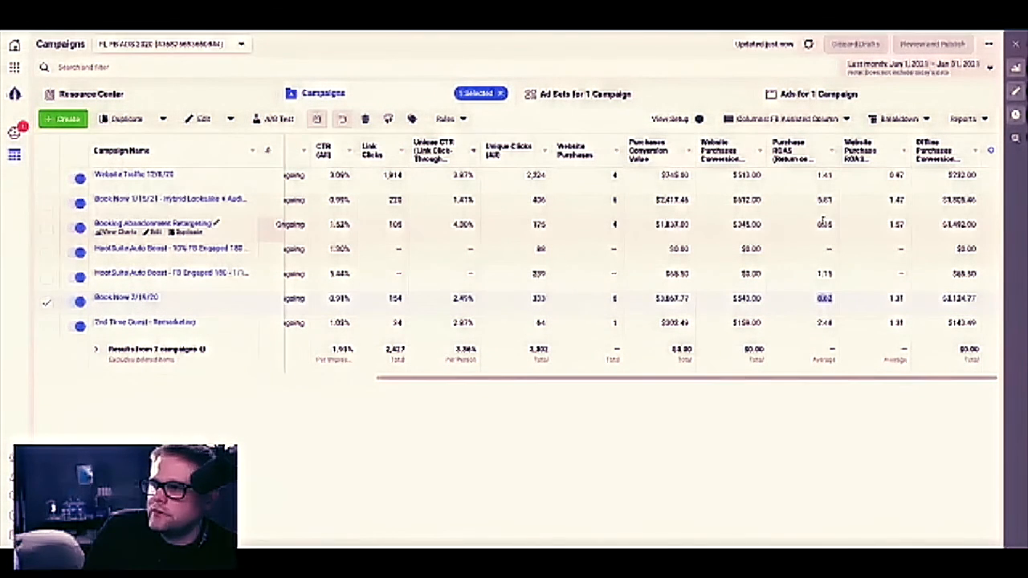
click(822, 224)
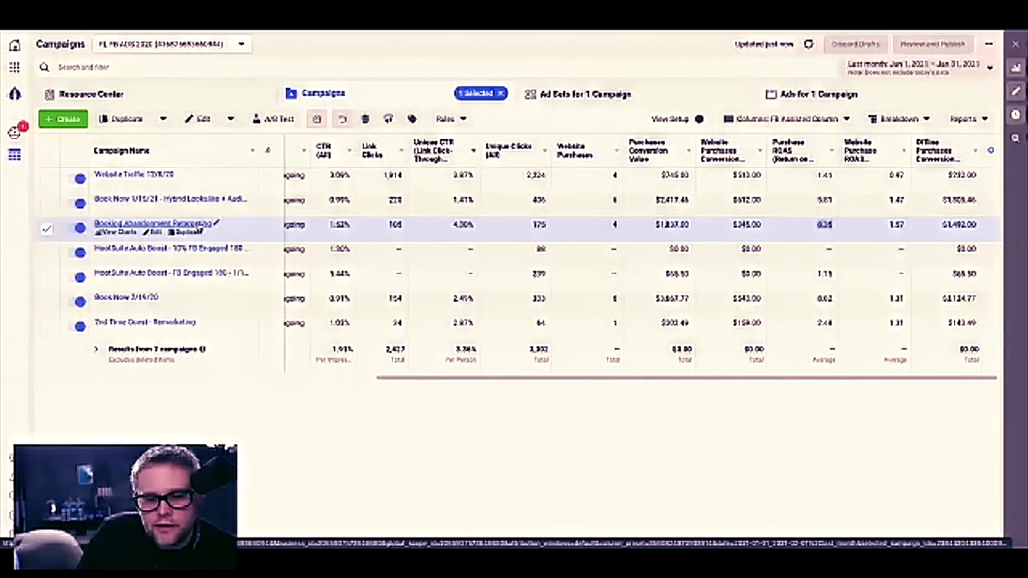
Open the Booking Abandonment Retargeting campaign and list the ads in its first ad set, targeting visitors who abandoned a booking.
scroll(401, 227, left, 10)
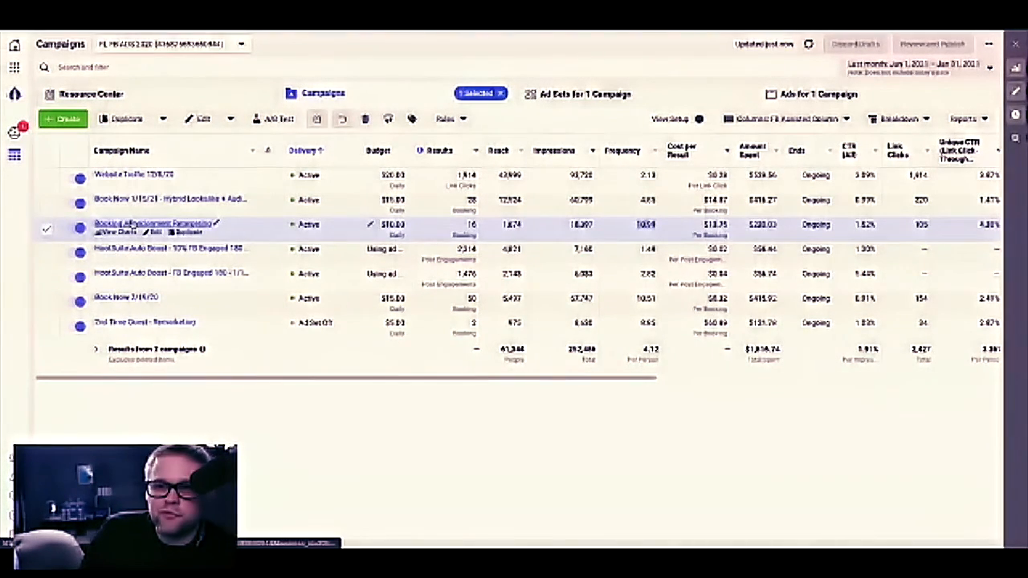
click(132, 224)
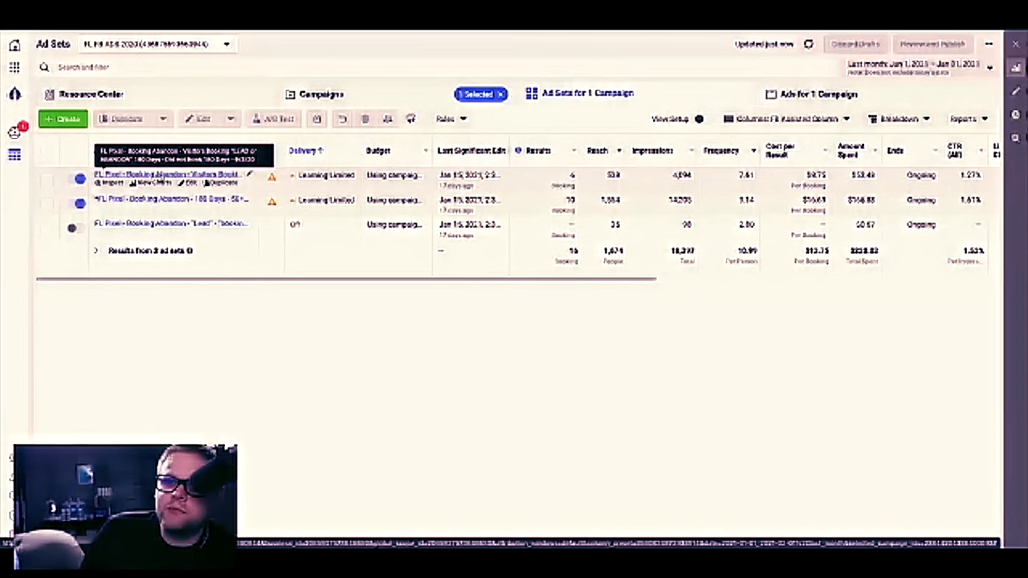
click(157, 172)
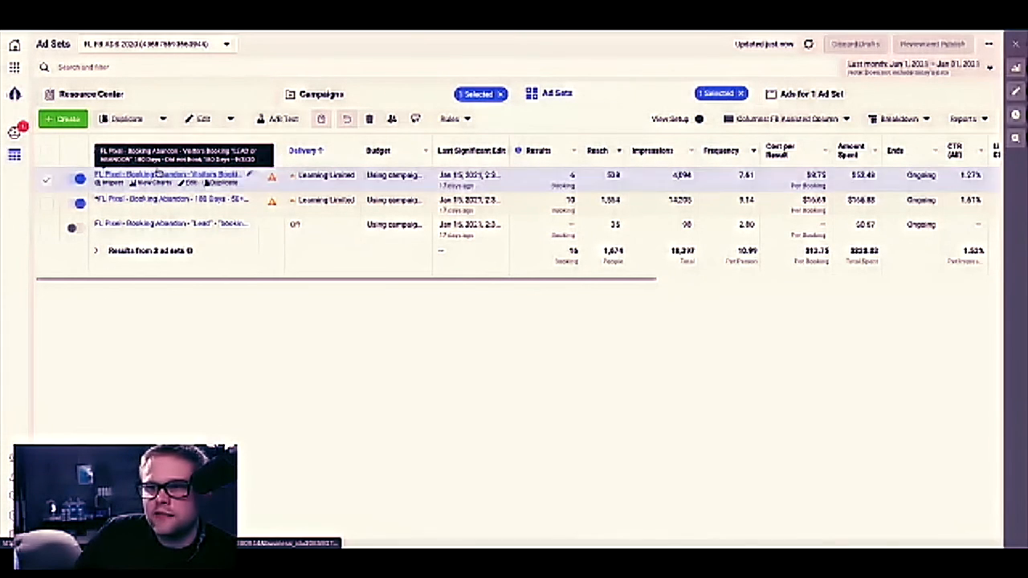
click(157, 172)
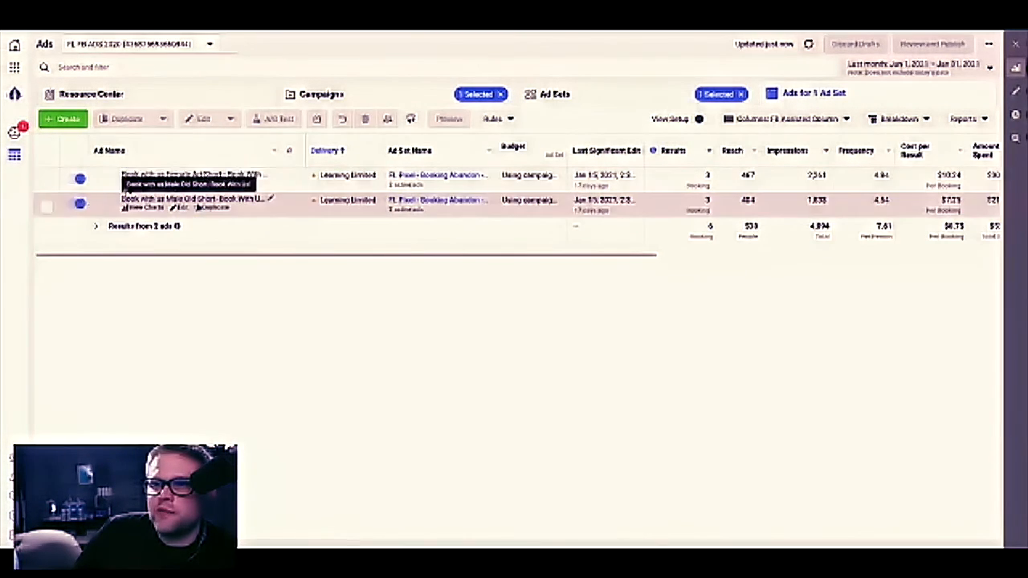
Open the "Book with us Female" ad, play its feed preview video and examine the first primary text variation's opening lines, closing the editor.
click(180, 183)
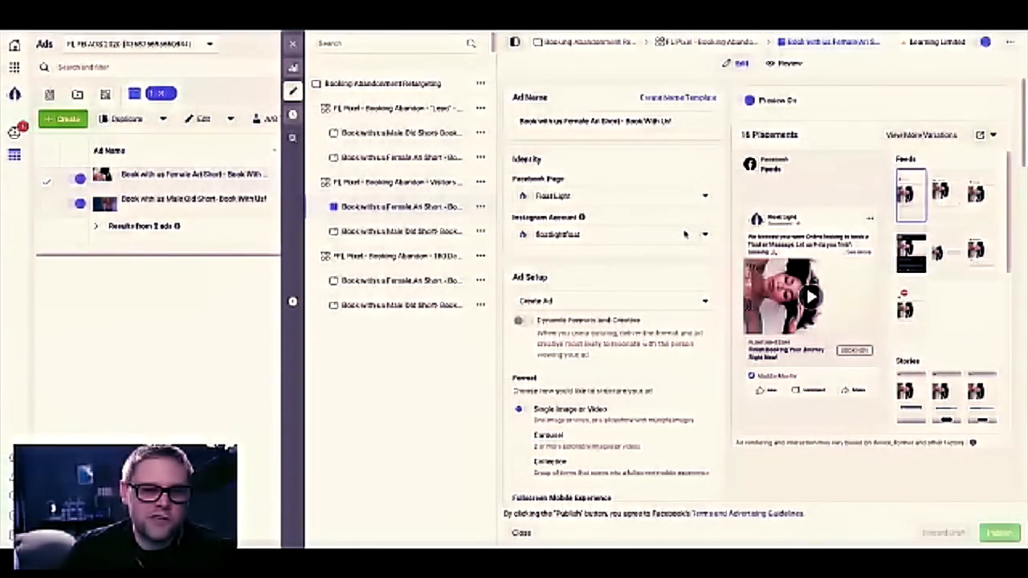
click(811, 297)
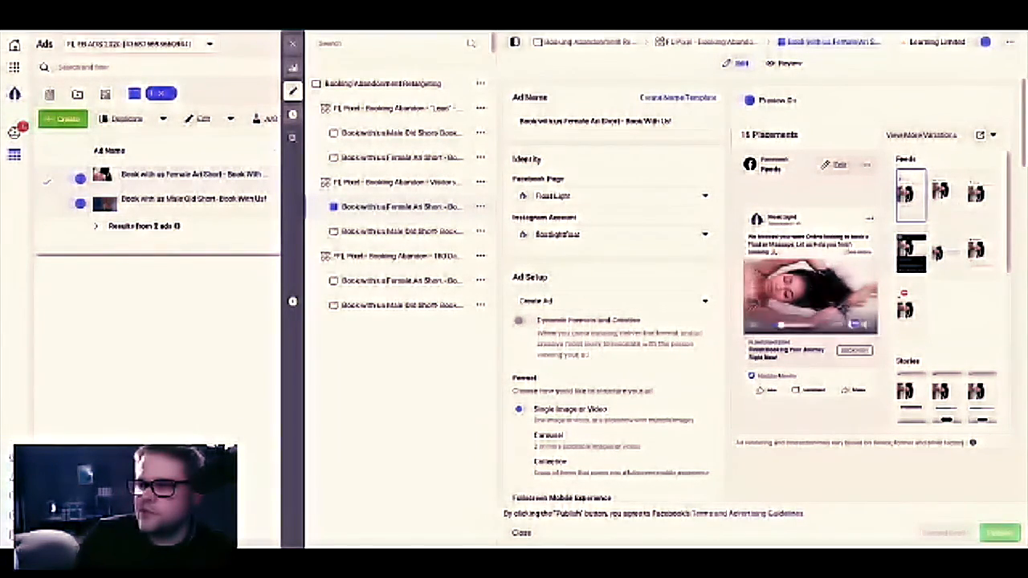
scroll(615, 319, down, 10)
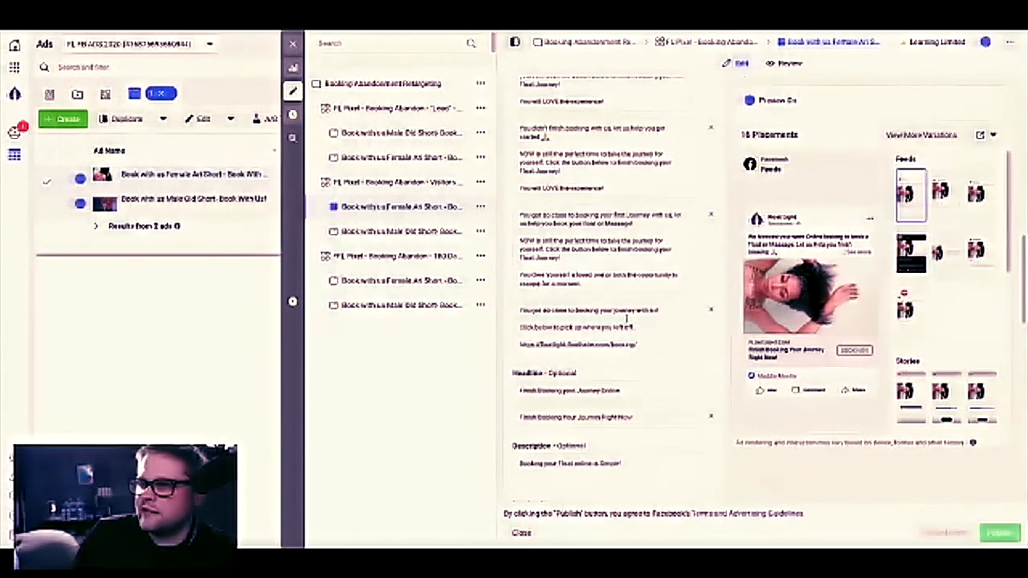
scroll(629, 315, up, 3)
drag(521, 253, 707, 264)
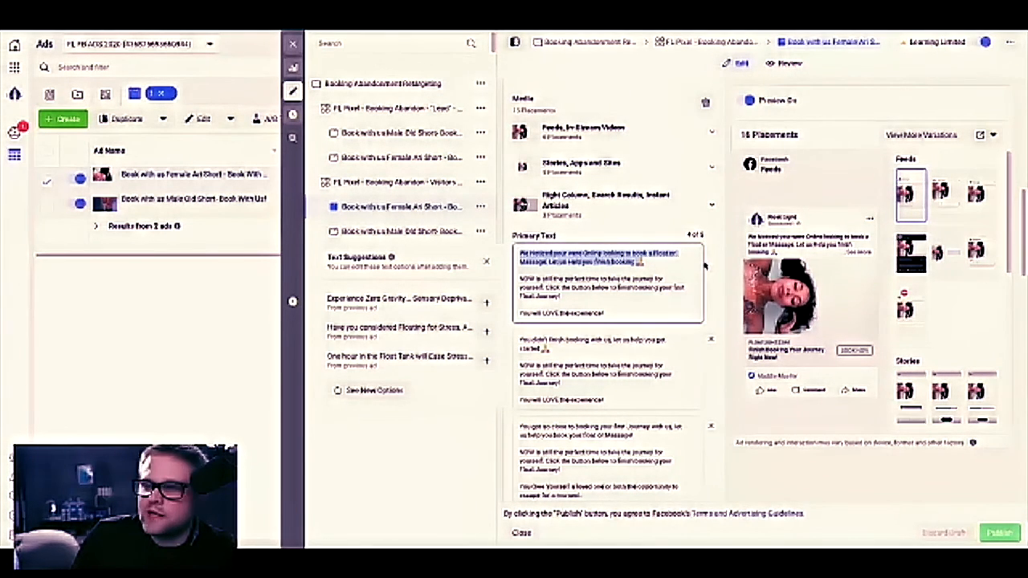
click(519, 253)
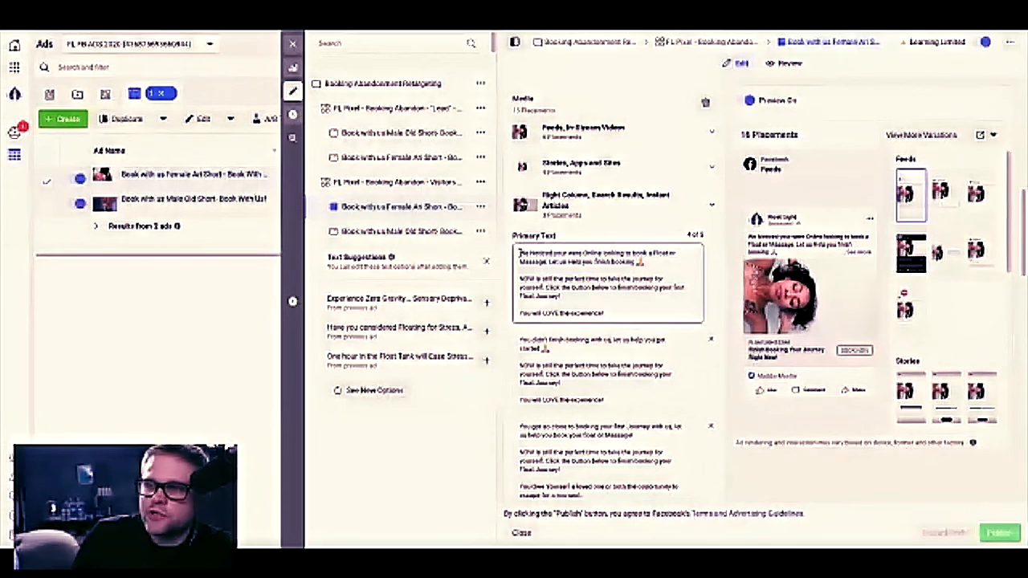
triple_click(520, 251)
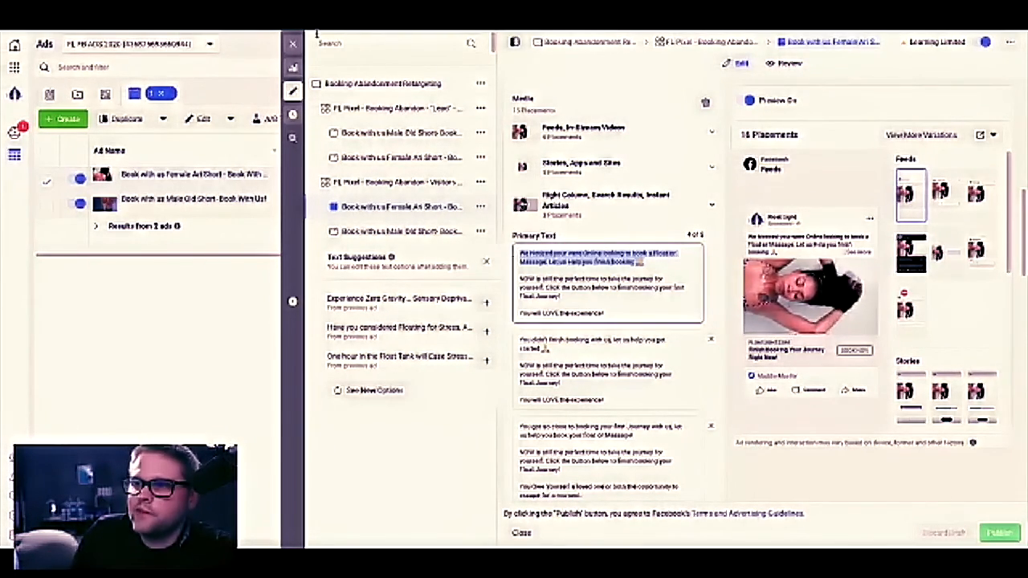
click(293, 44)
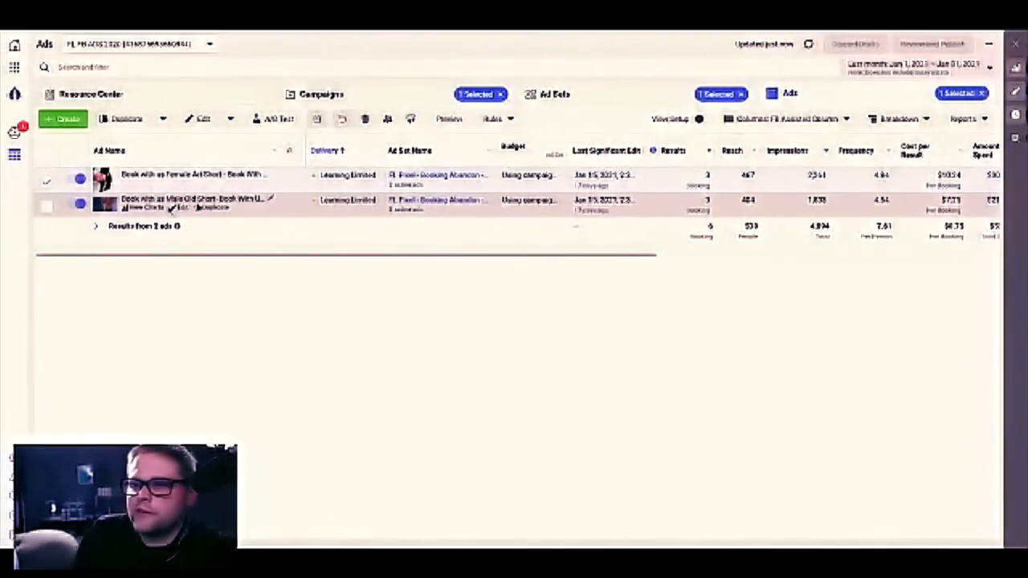
Open the "Book with us Male" ad, view its feed preview video and close the editor.
click(178, 208)
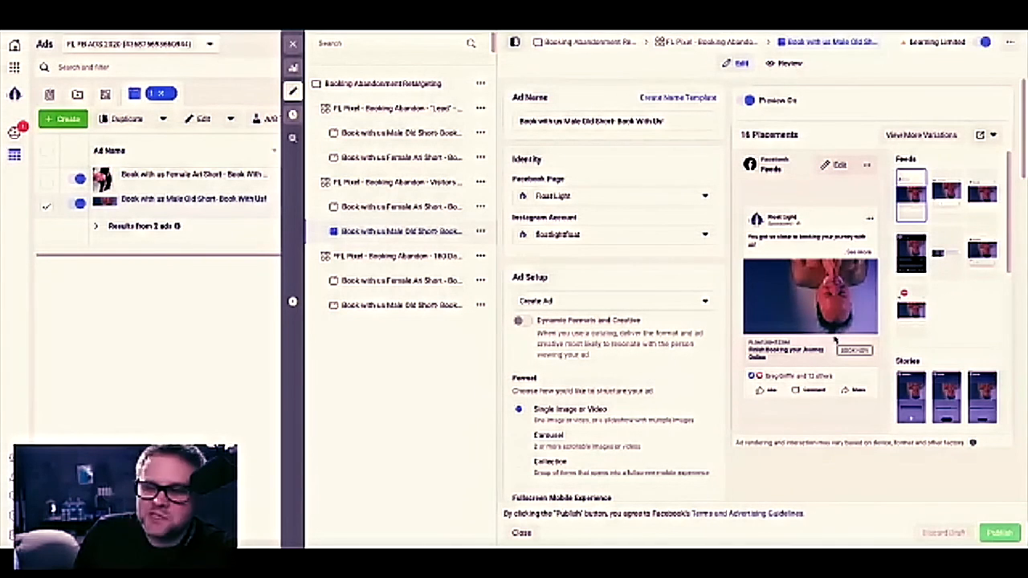
mouse_move(807, 326)
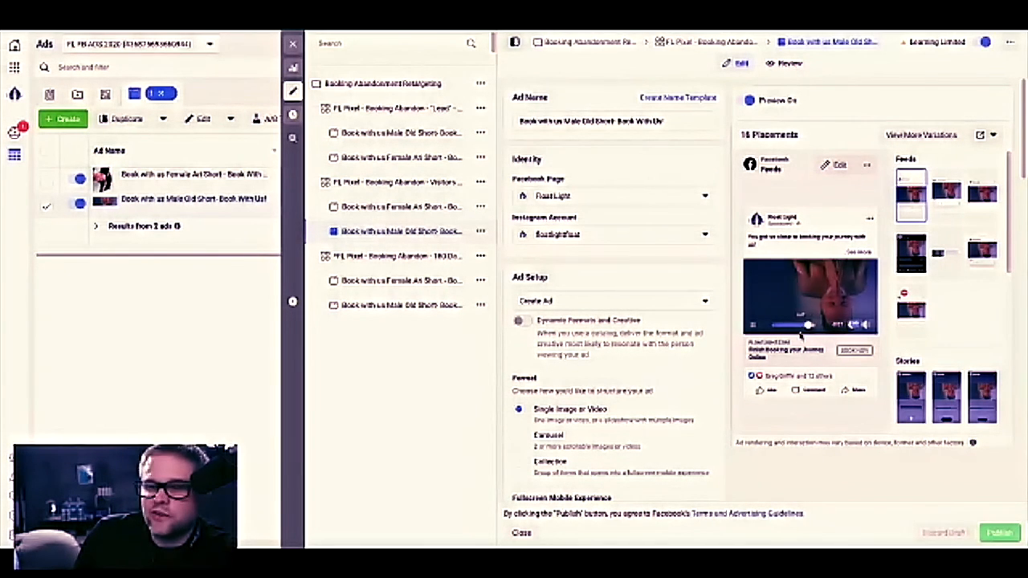
click(292, 44)
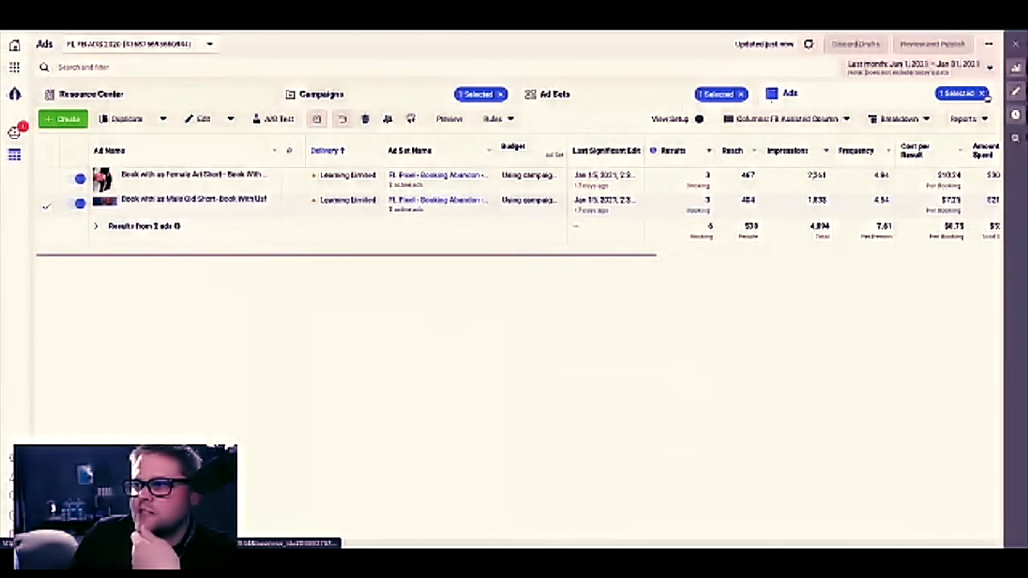
Clear the ad, ad set and campaign selections and return to the full campaign list.
click(980, 93)
click(741, 94)
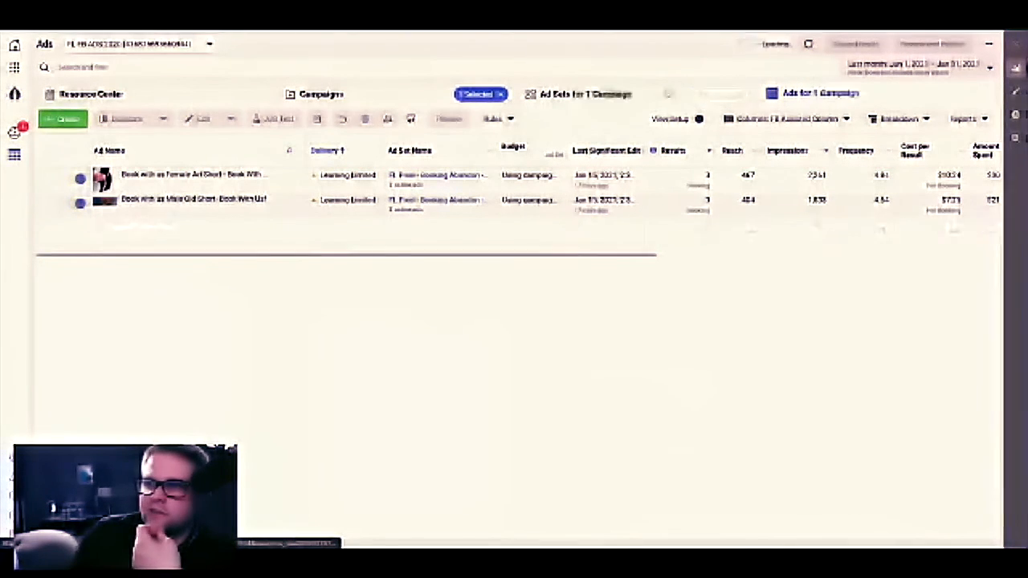
click(499, 94)
click(397, 98)
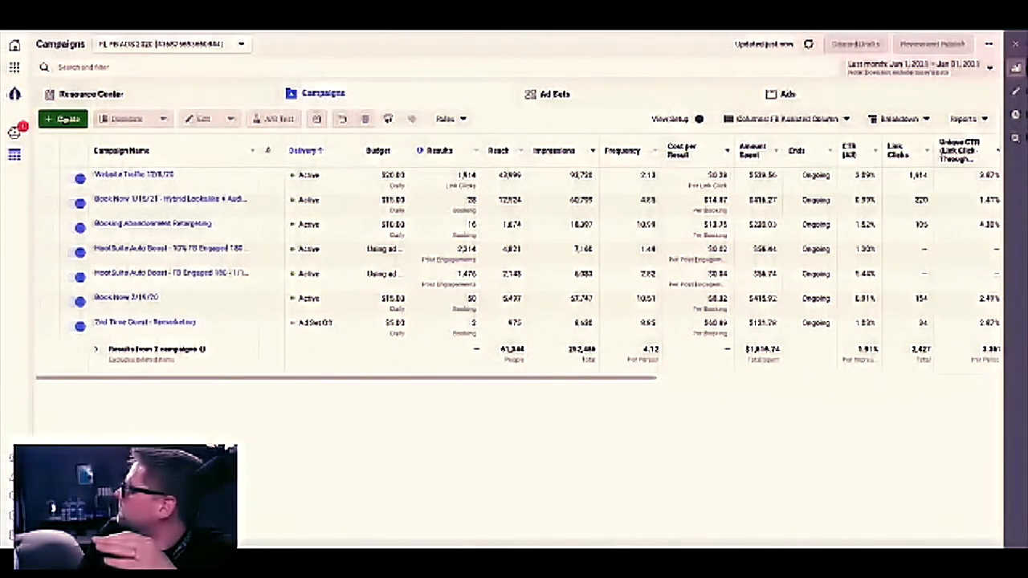
Start creating a new campaign with the Auction buying type and examine the available awareness and consideration objectives.
click(53, 119)
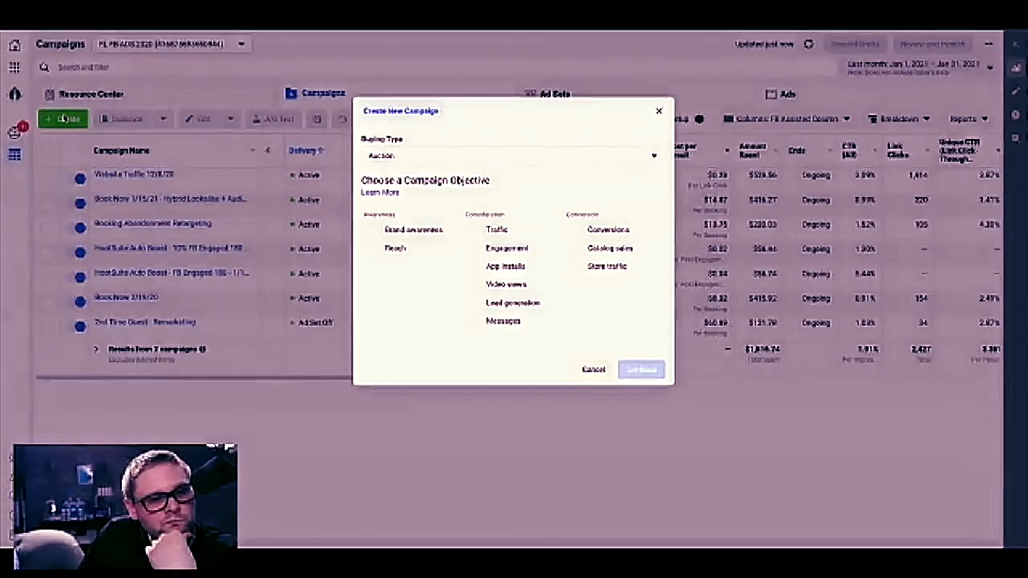
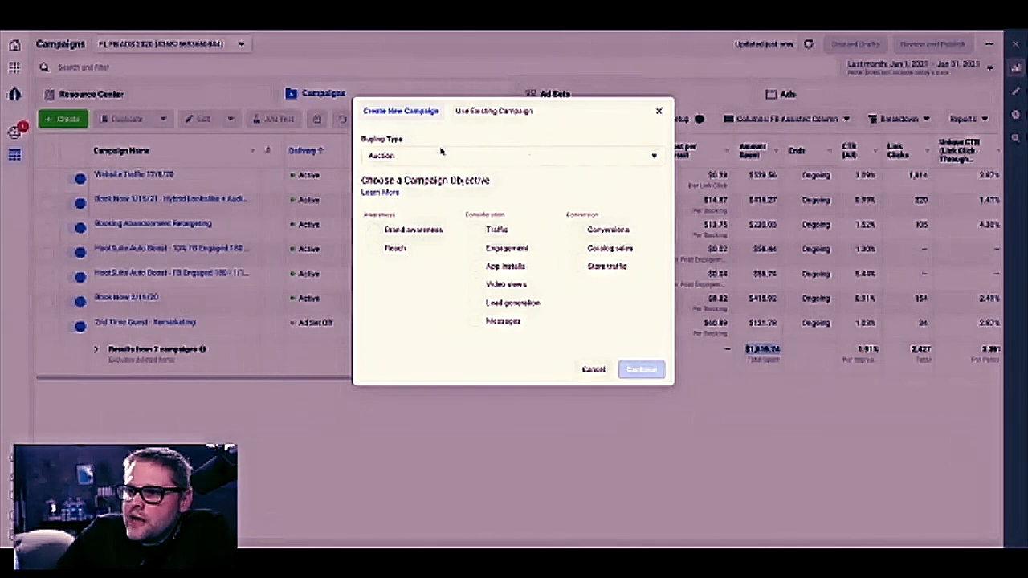
click(418, 157)
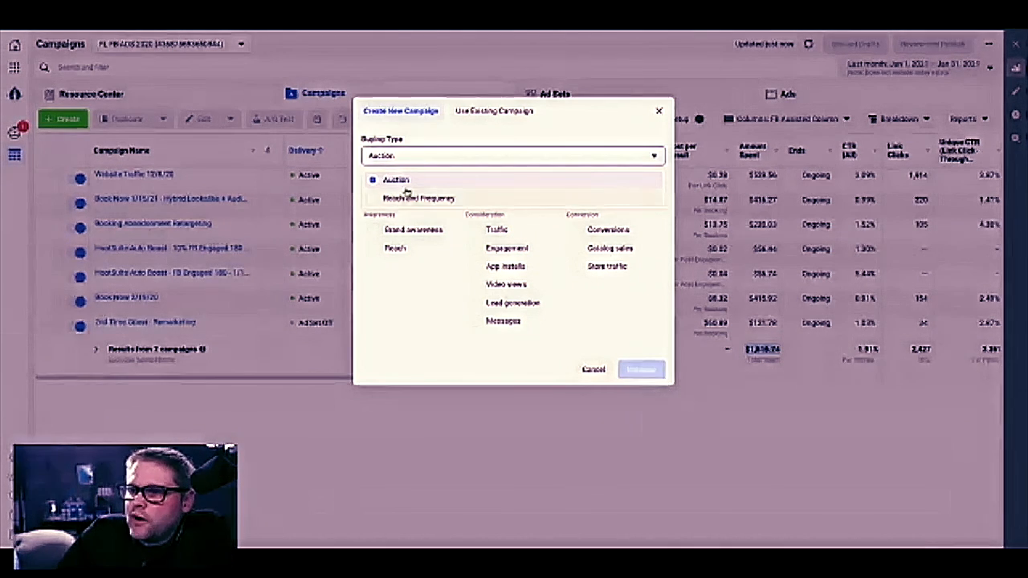
click(447, 144)
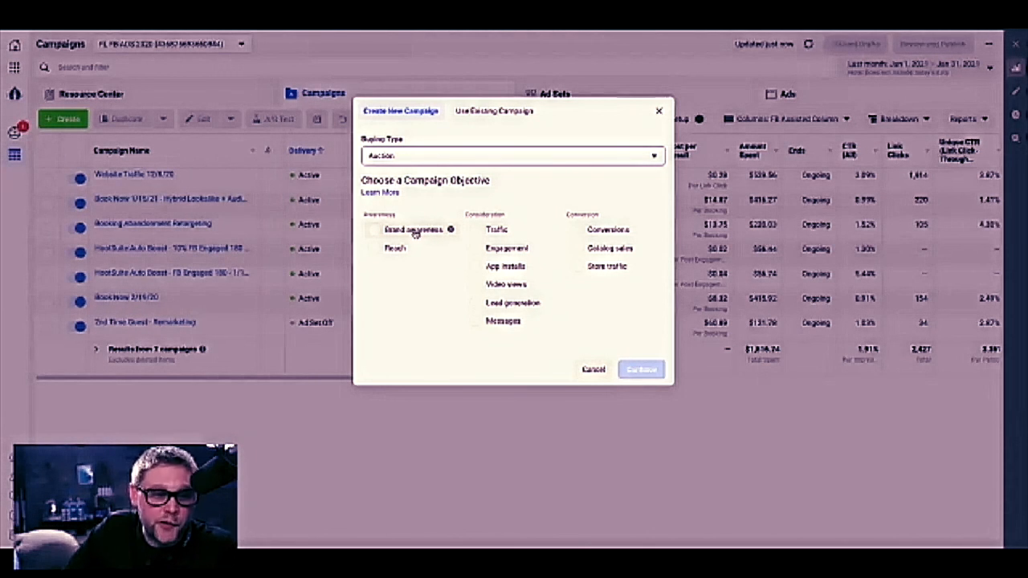
mouse_move(450, 250)
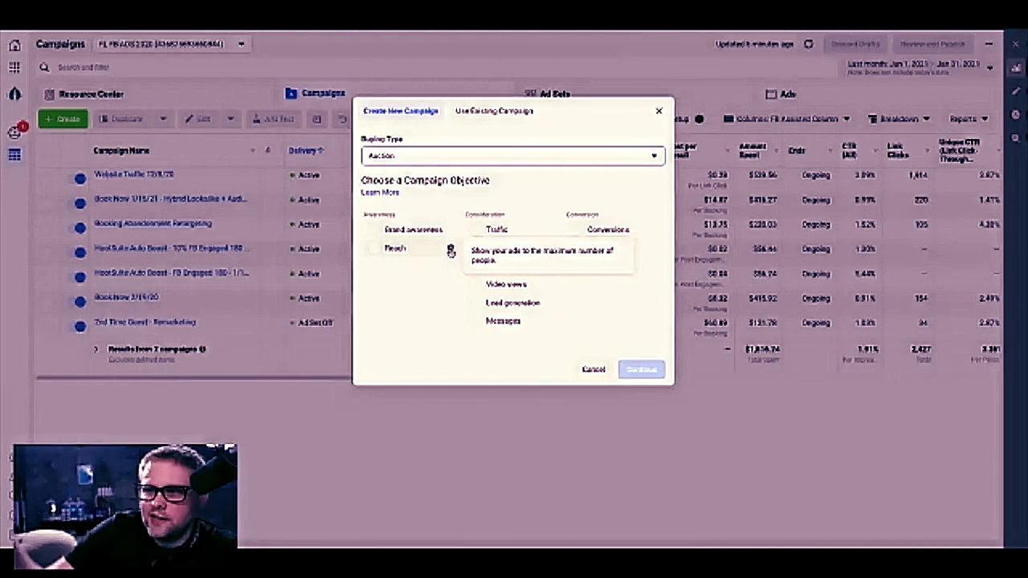
double_click(489, 214)
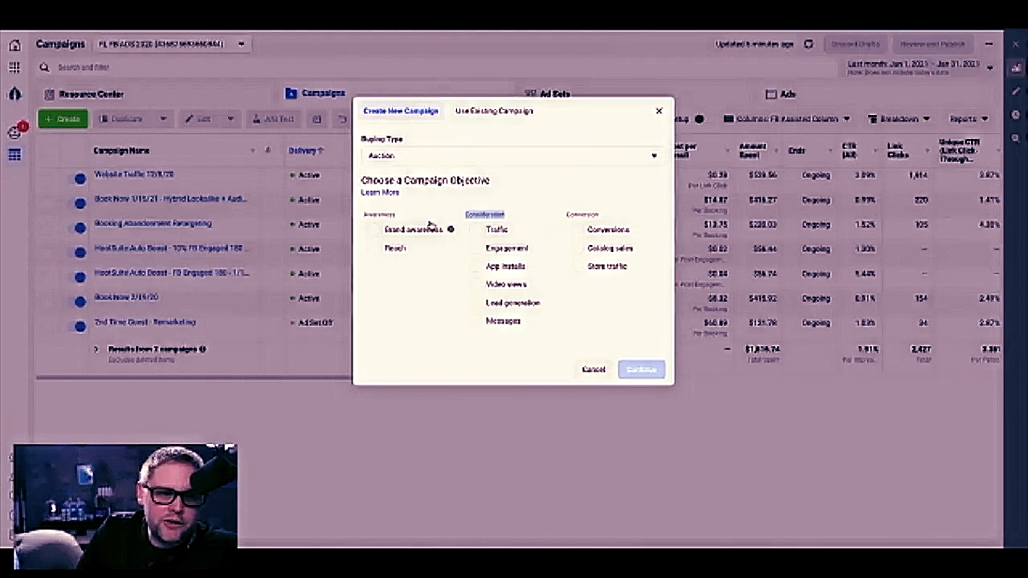
click(533, 172)
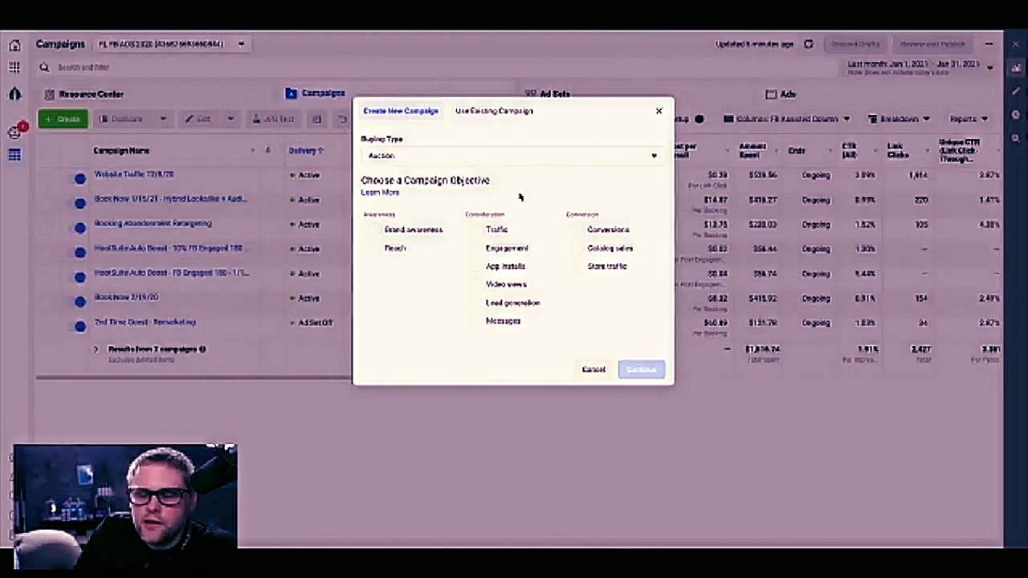
Choose the Traffic objective, check the optional campaign naming fields and create the draft campaign.
click(496, 229)
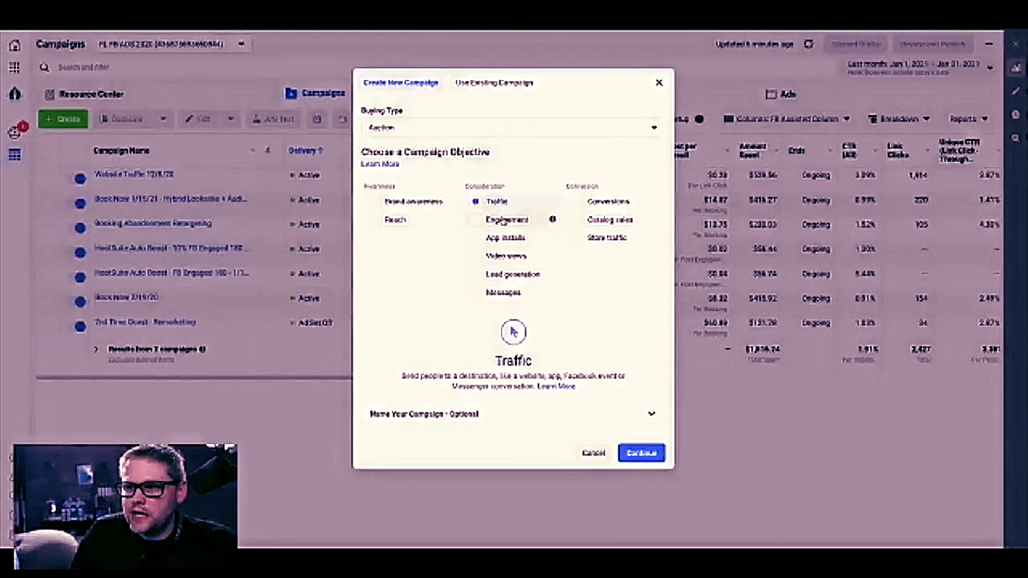
mouse_move(553, 278)
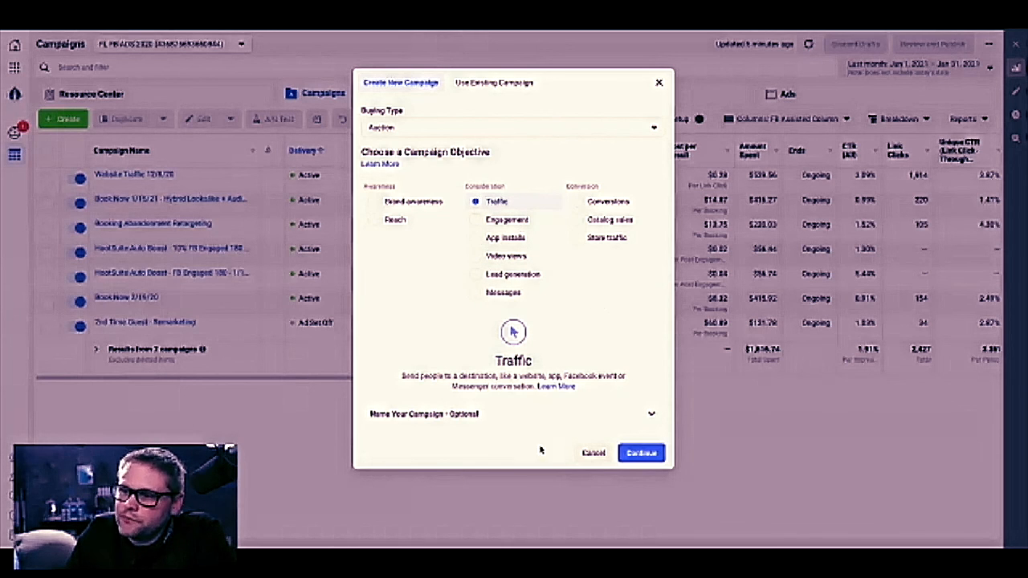
click(440, 416)
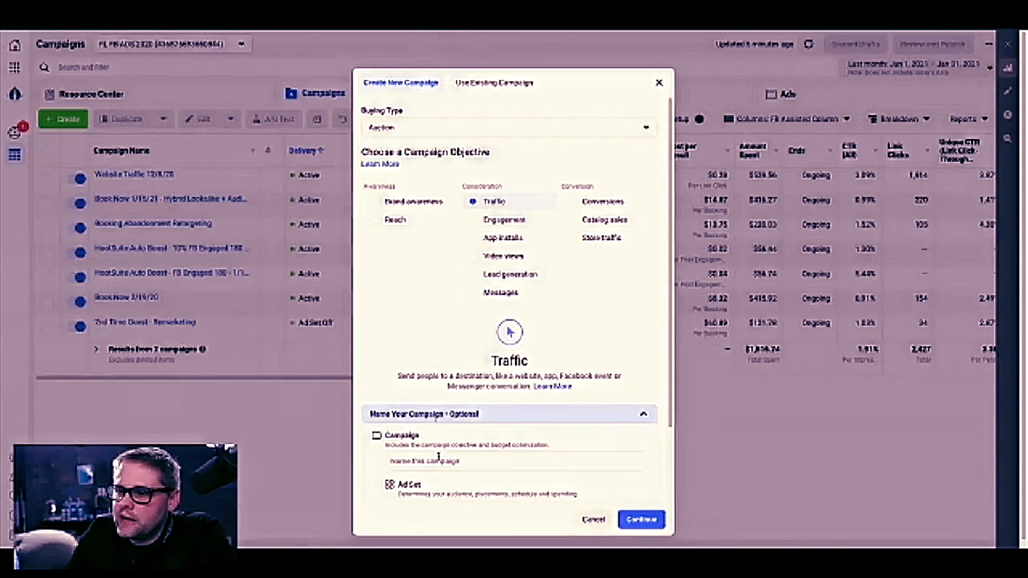
click(642, 521)
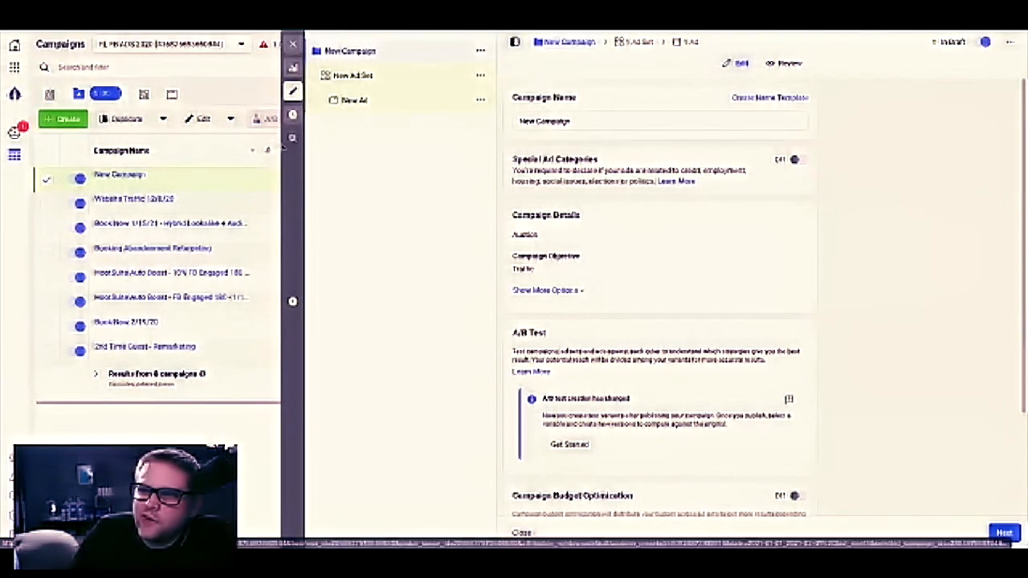
Examine the draft campaign's settings from its name down to Campaign Budget Optimization, showing the additional campaign detail options.
scroll(695, 234, down, 1)
scroll(675, 209, up, 1)
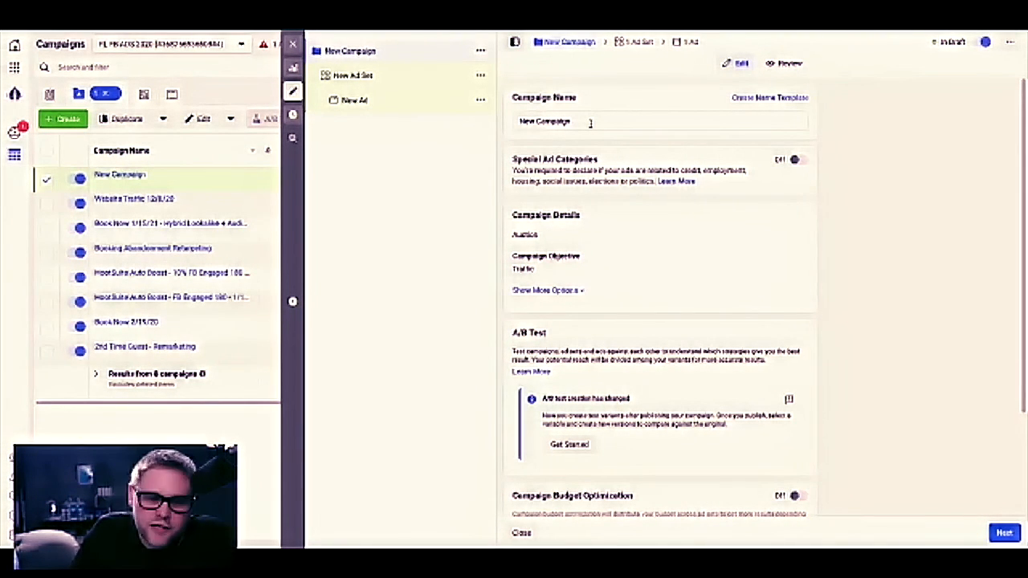
scroll(594, 166, down, 1)
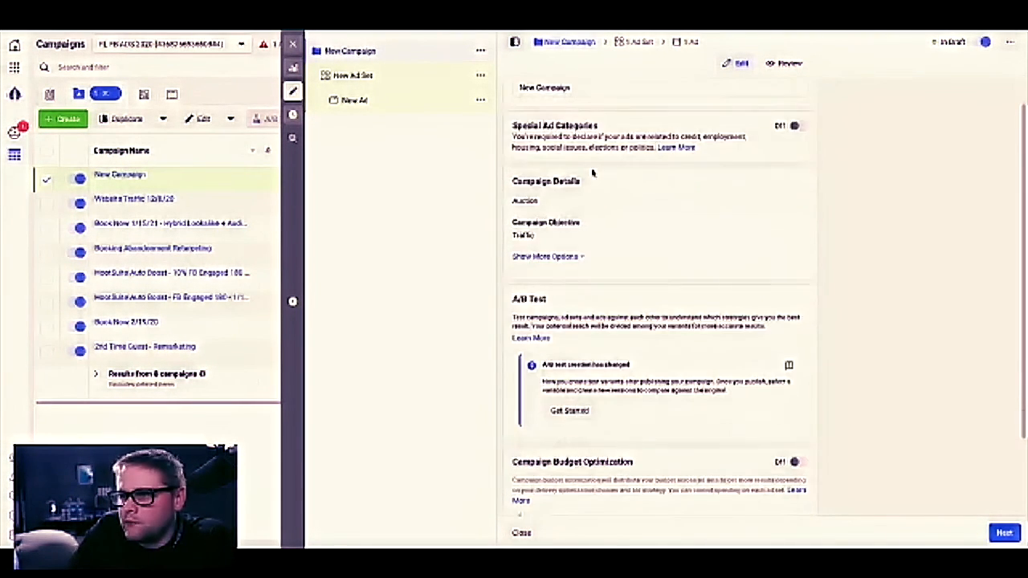
click(537, 257)
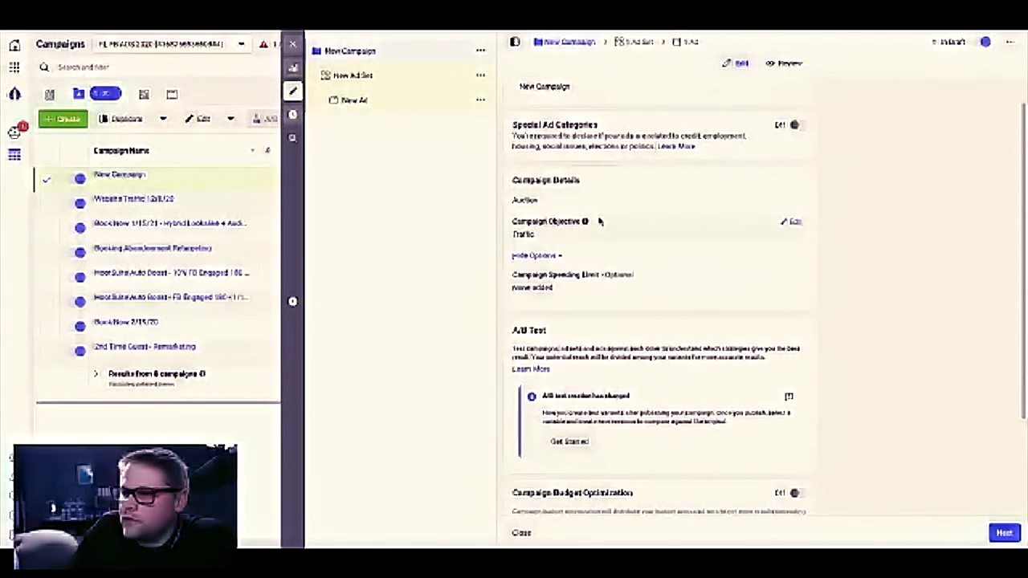
scroll(599, 217, down, 4)
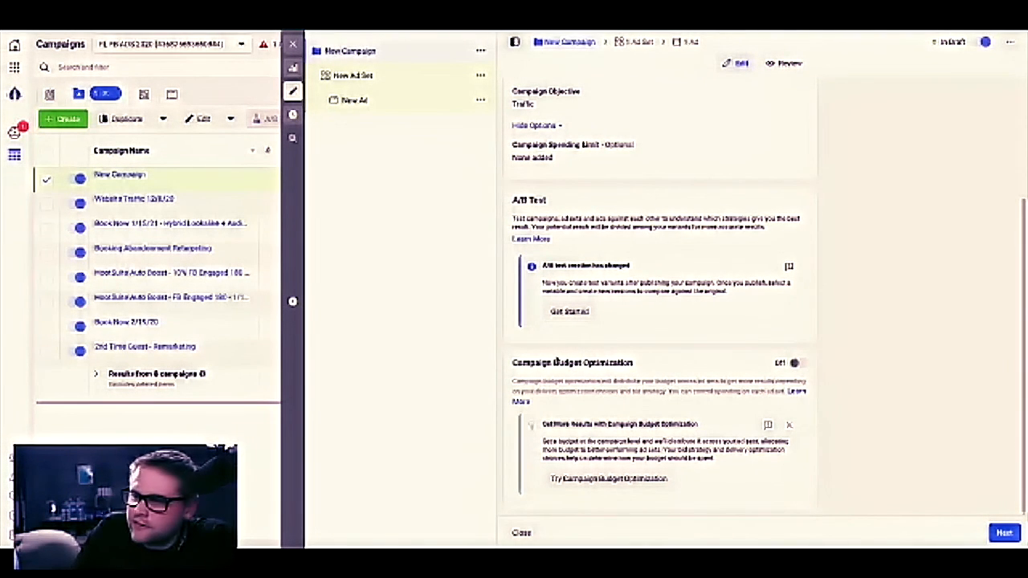
triple_click(548, 362)
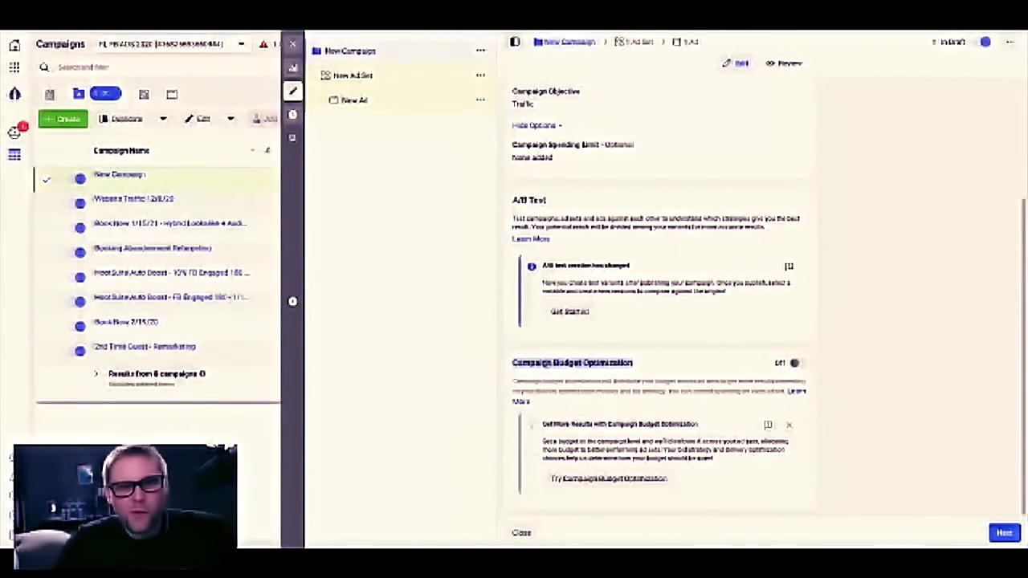
Turn on Campaign Budget Optimization and read through its description and campaign budget settings.
click(798, 364)
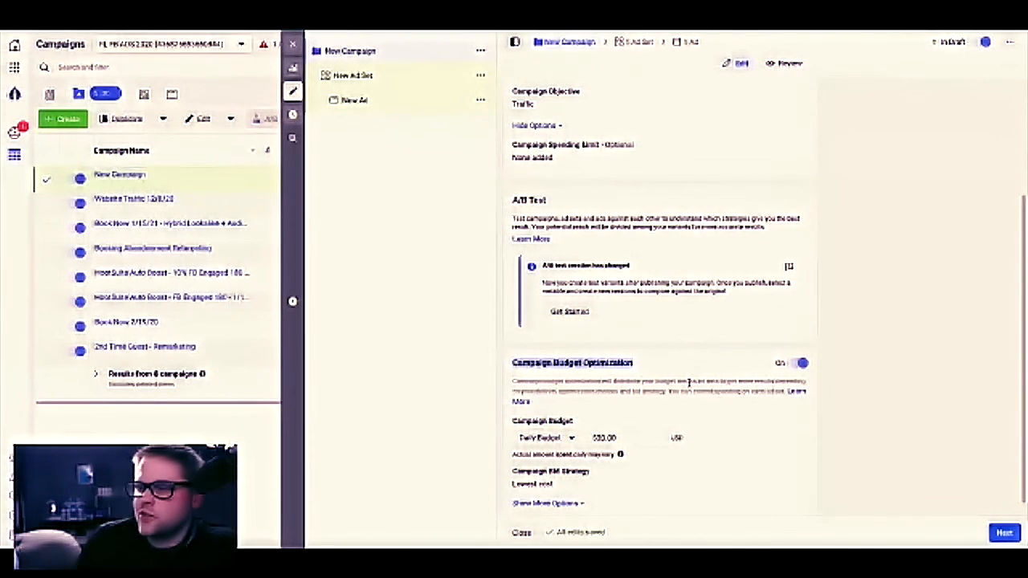
click(575, 360)
triple_click(575, 359)
click(605, 359)
triple_click(605, 359)
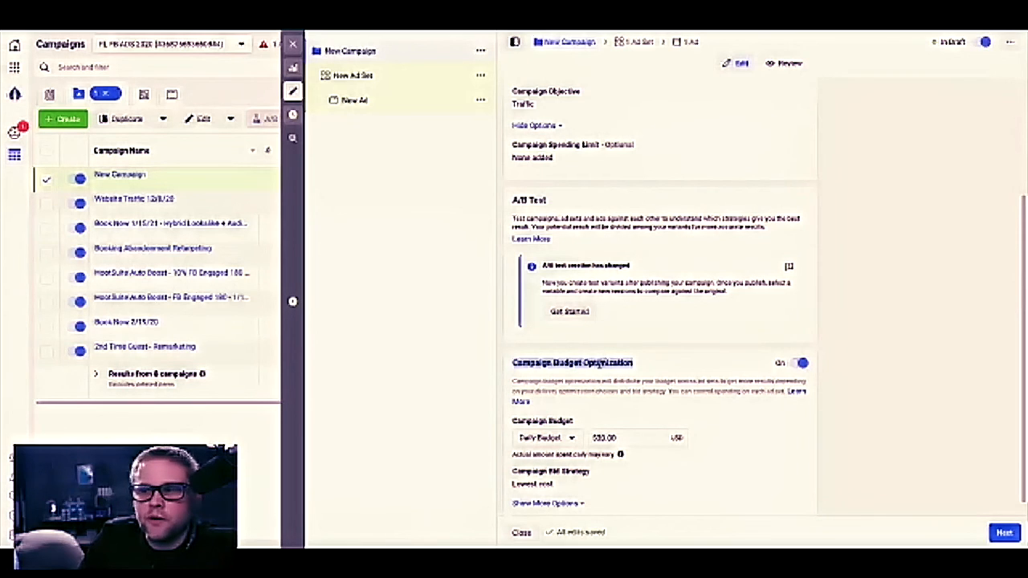
click(604, 387)
triple_click(605, 384)
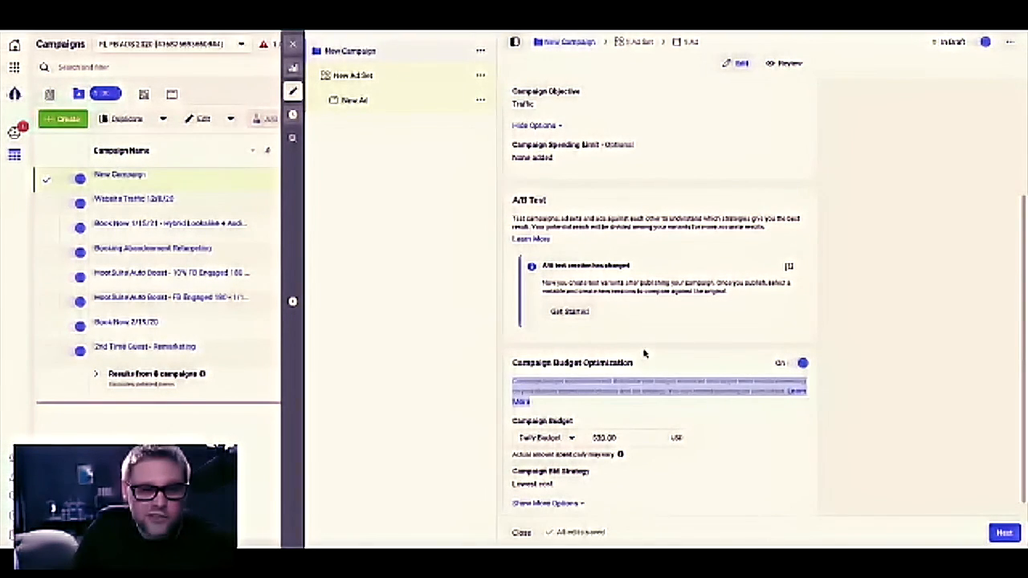
click(707, 386)
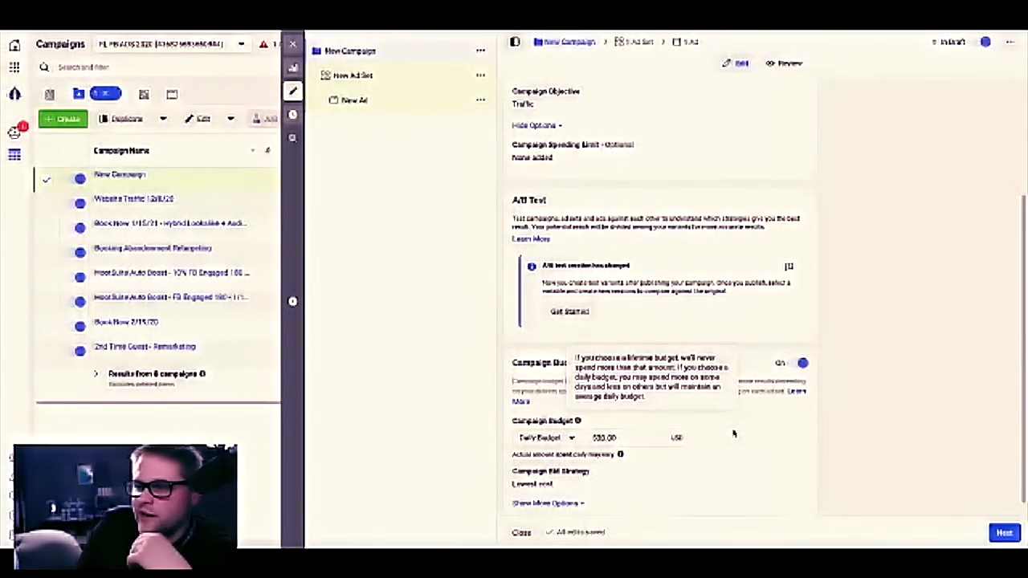
scroll(610, 497, down, 1)
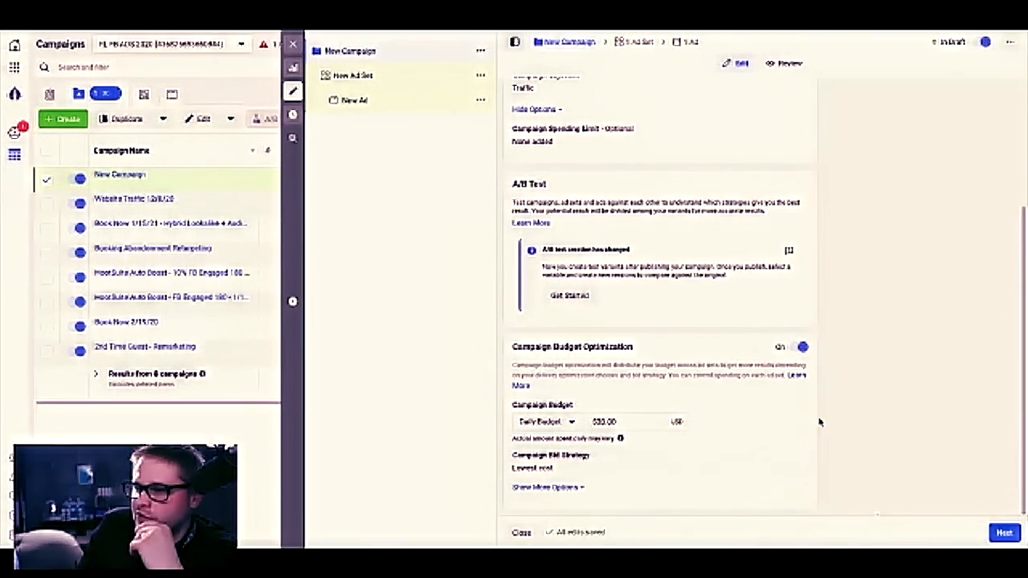
Continue to the new ad set and review its name, traffic destination, schedule and audience settings.
click(1003, 532)
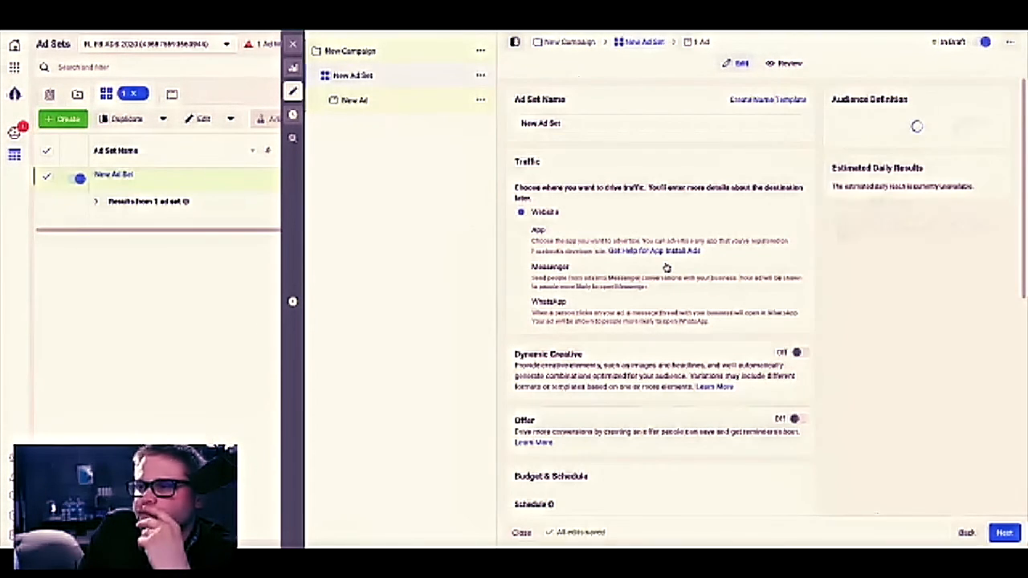
click(606, 117)
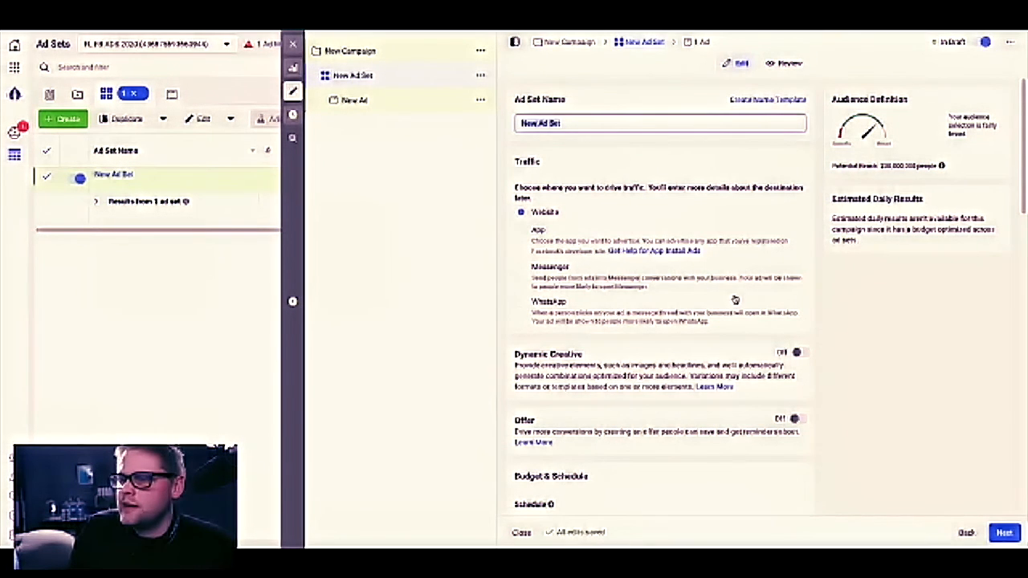
scroll(562, 287, down, 4)
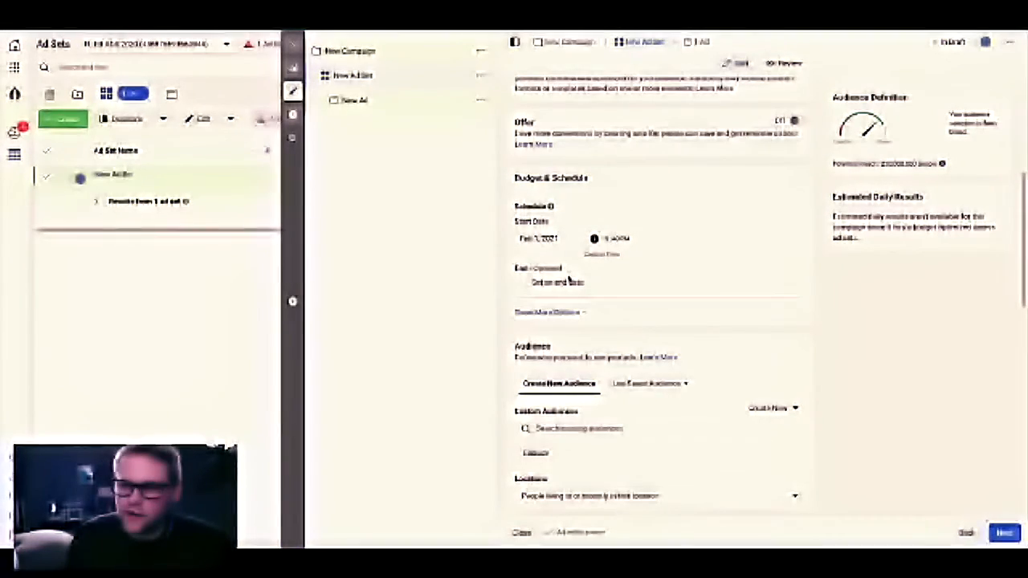
scroll(576, 277, down, 1)
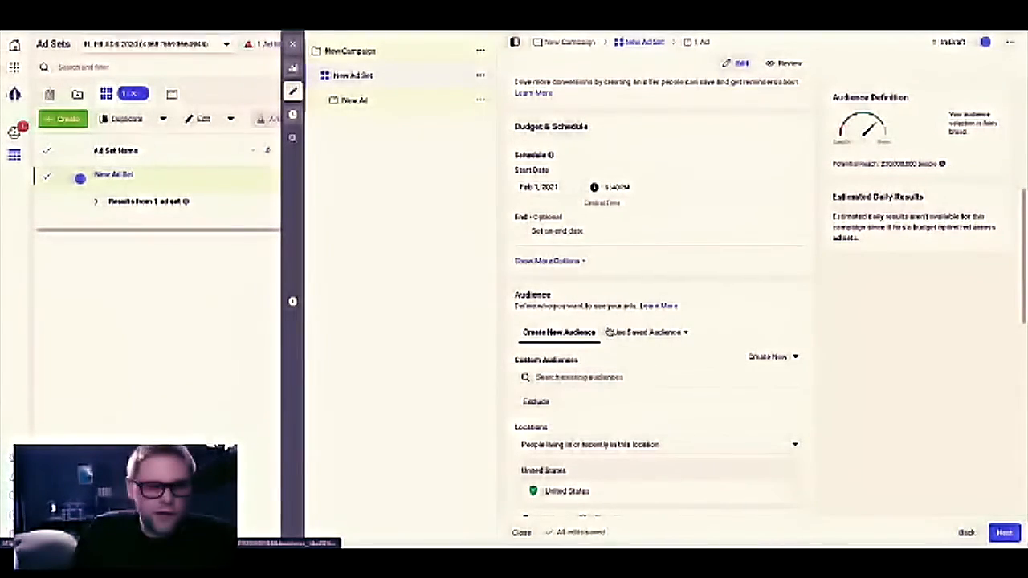
scroll(600, 347, down, 1)
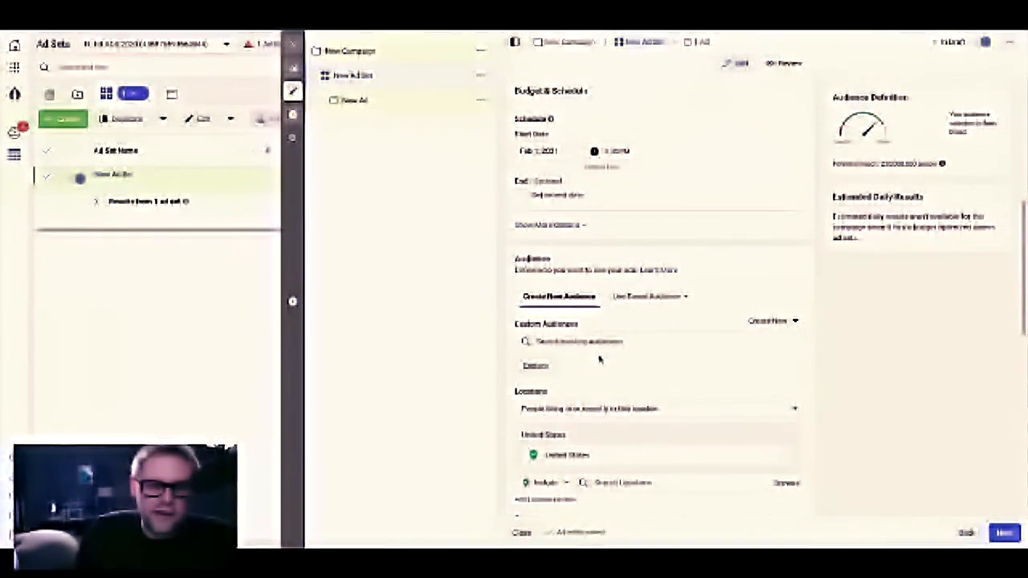
scroll(599, 351, down, 1)
View the existing custom audiences and the saved audiences available for the ad set.
click(602, 314)
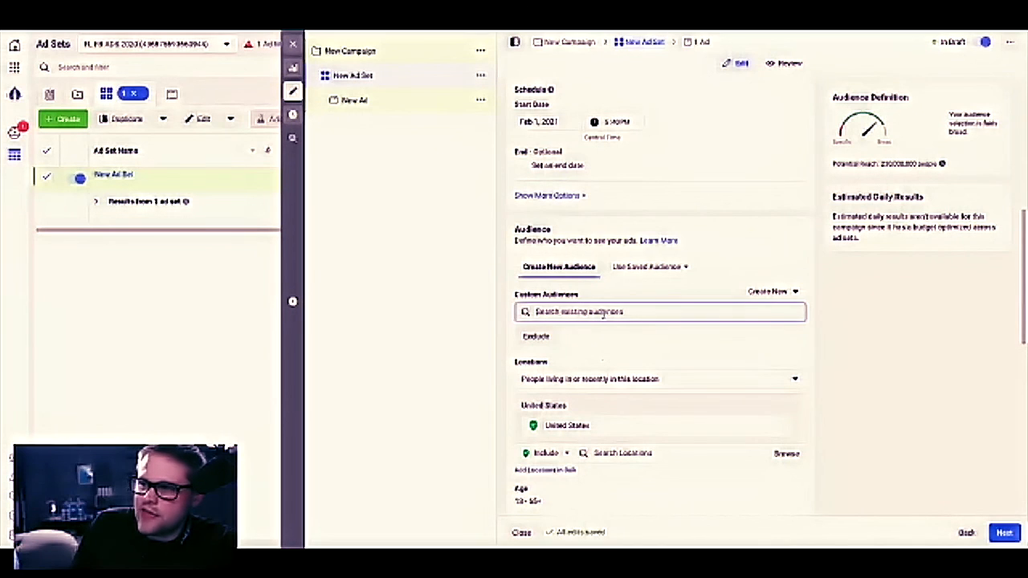
scroll(602, 313, up, 8)
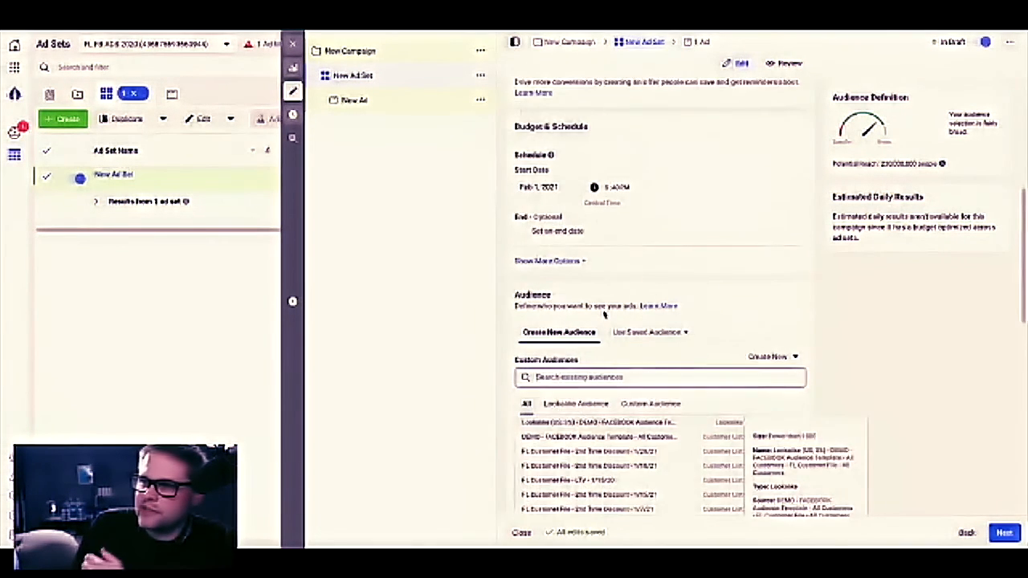
scroll(589, 306, up, 1)
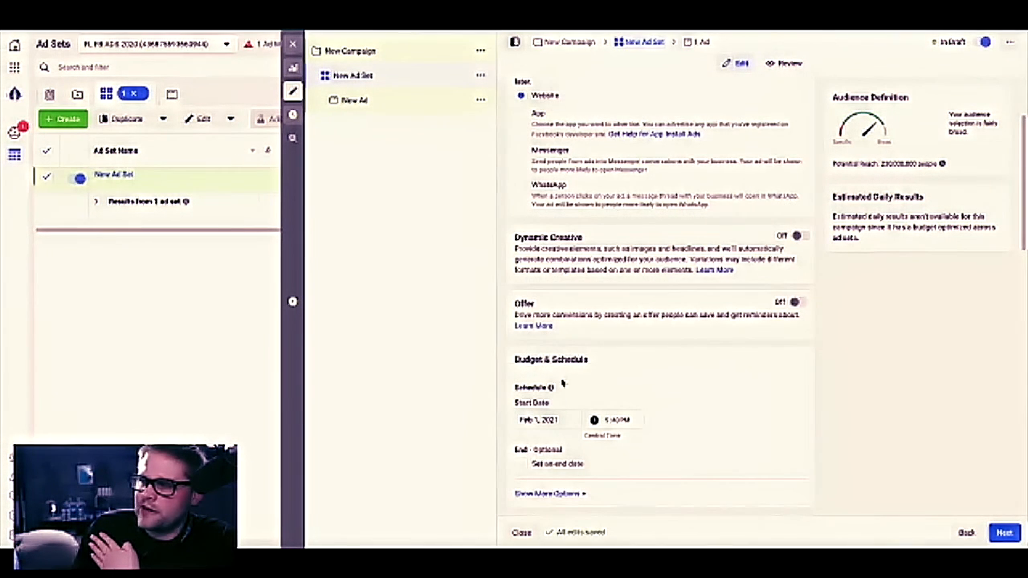
scroll(565, 383, down, 9)
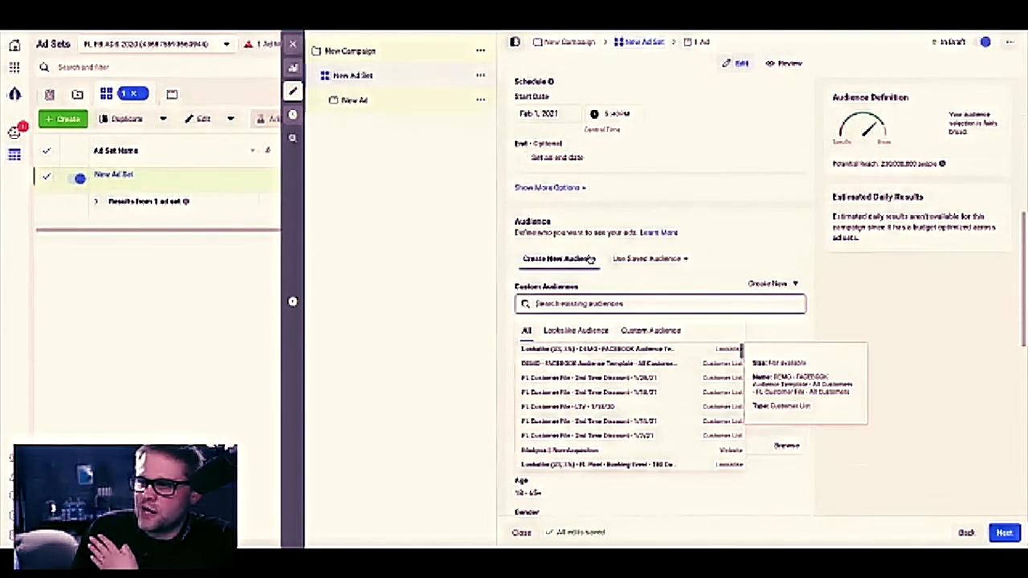
click(707, 265)
click(677, 266)
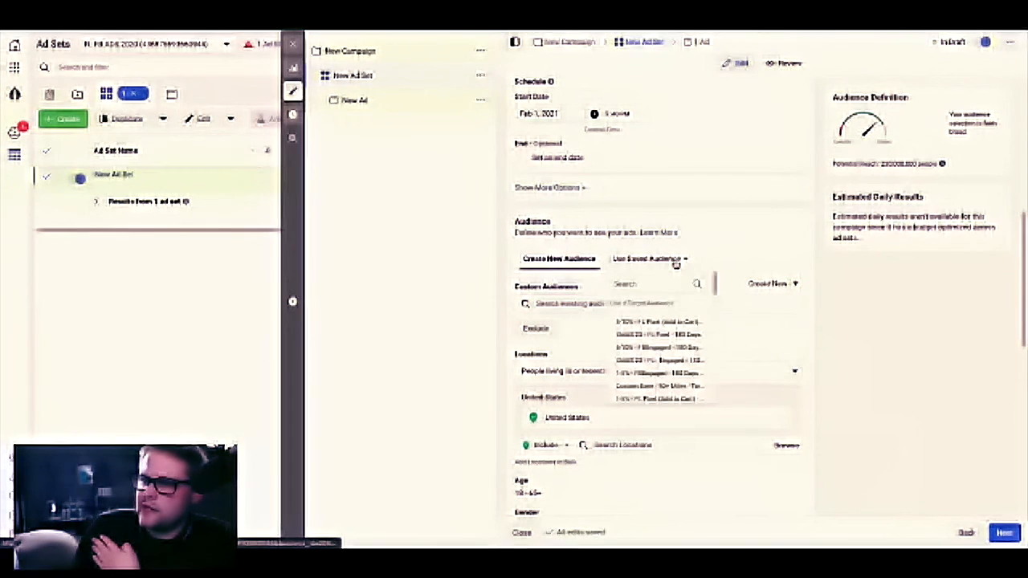
click(746, 232)
Add the lookalike audience sourced from "DEMO - FACEBOOK Audience Template - All Customers - FL Customer File - All Customers" to the ad set.
click(622, 303)
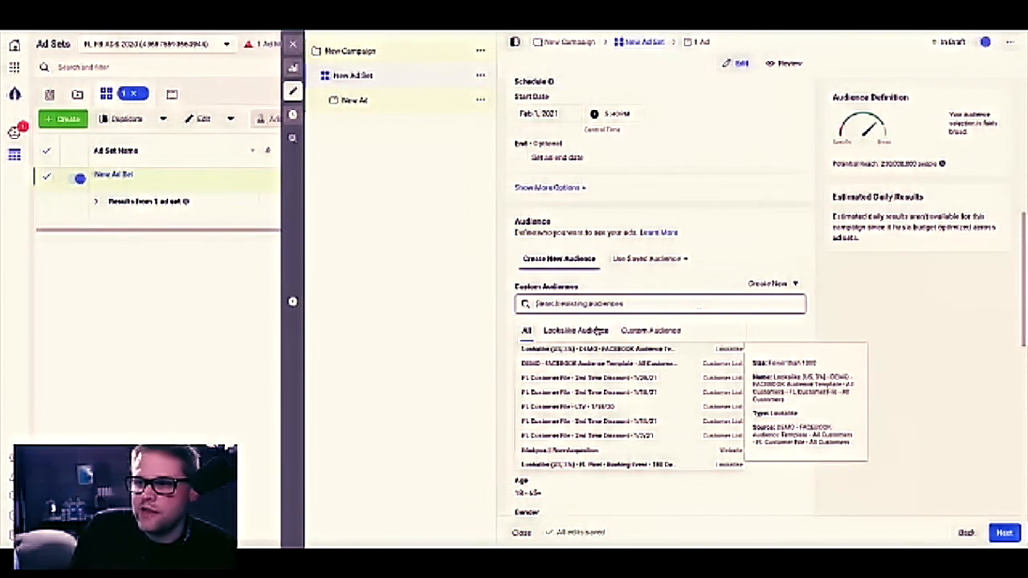
click(597, 331)
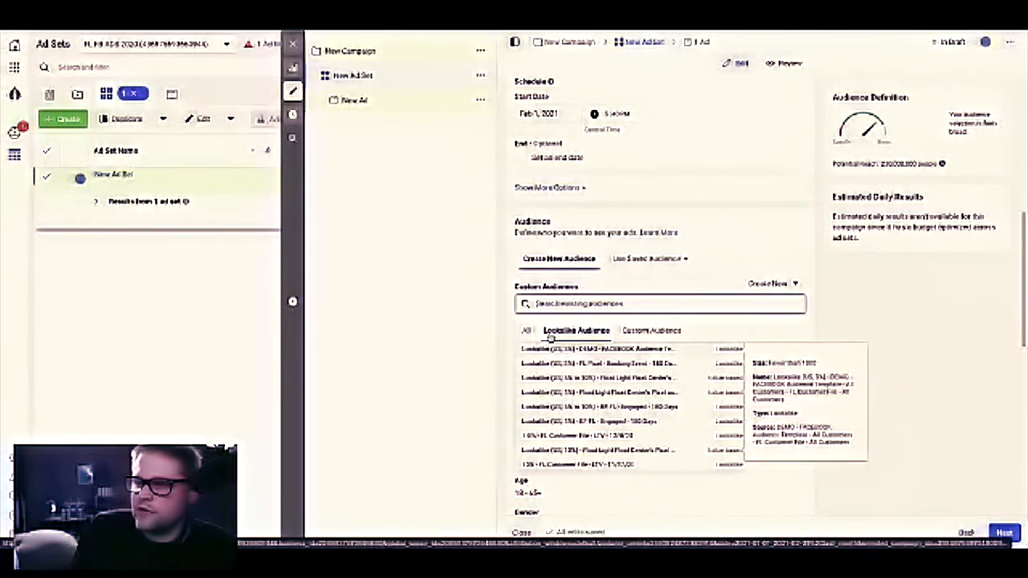
click(562, 351)
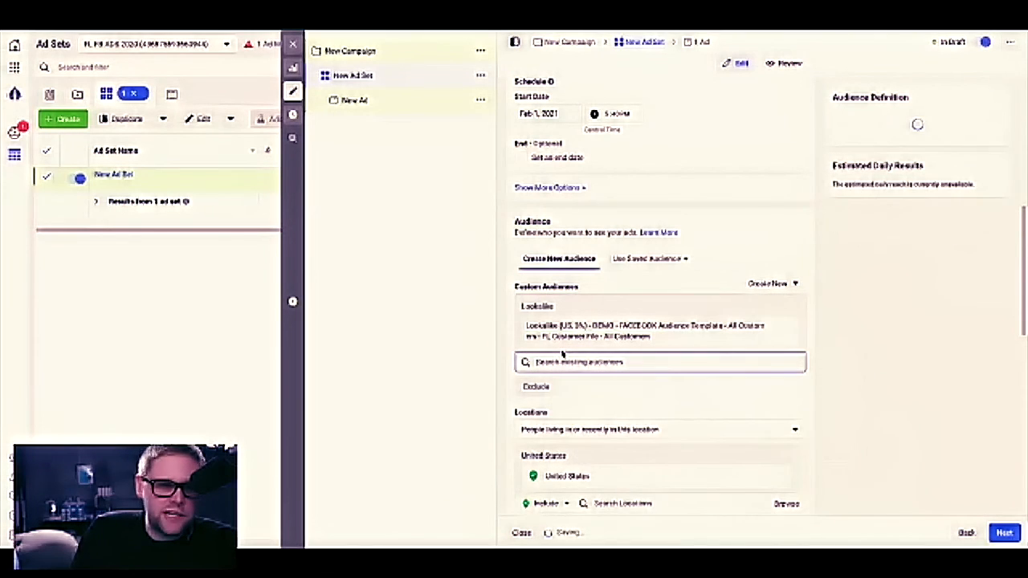
drag(559, 326, 741, 326)
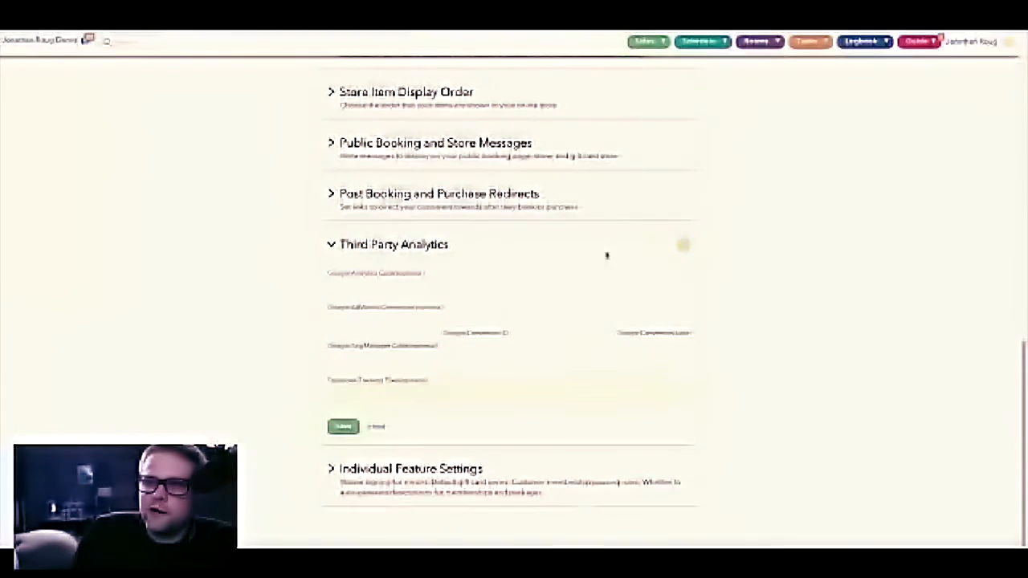
Switch back to Ads Manager and review the ad set's location type options, from people living in to people traveling in a location.
click(700, 42)
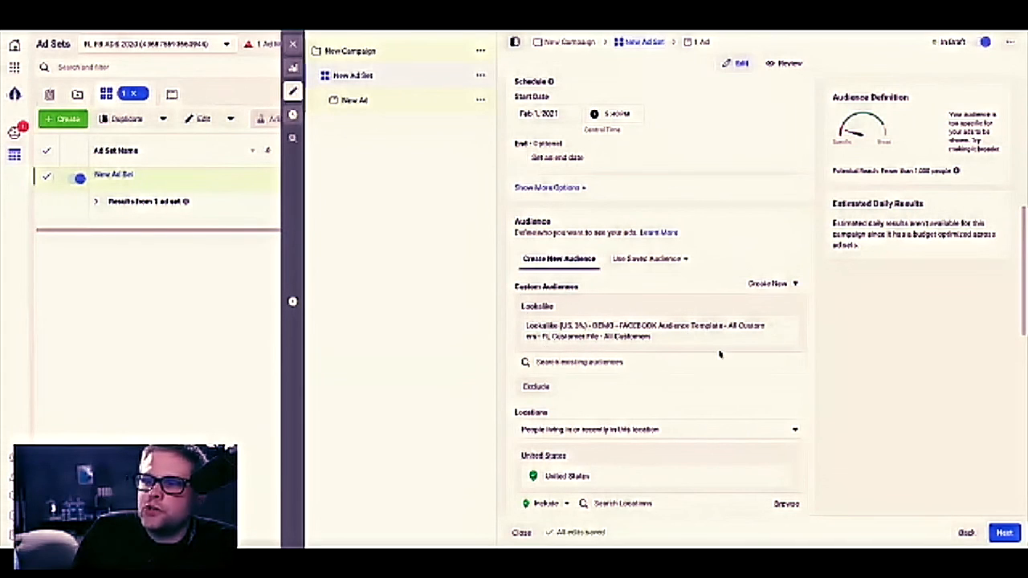
scroll(566, 325, down, 3)
click(565, 327)
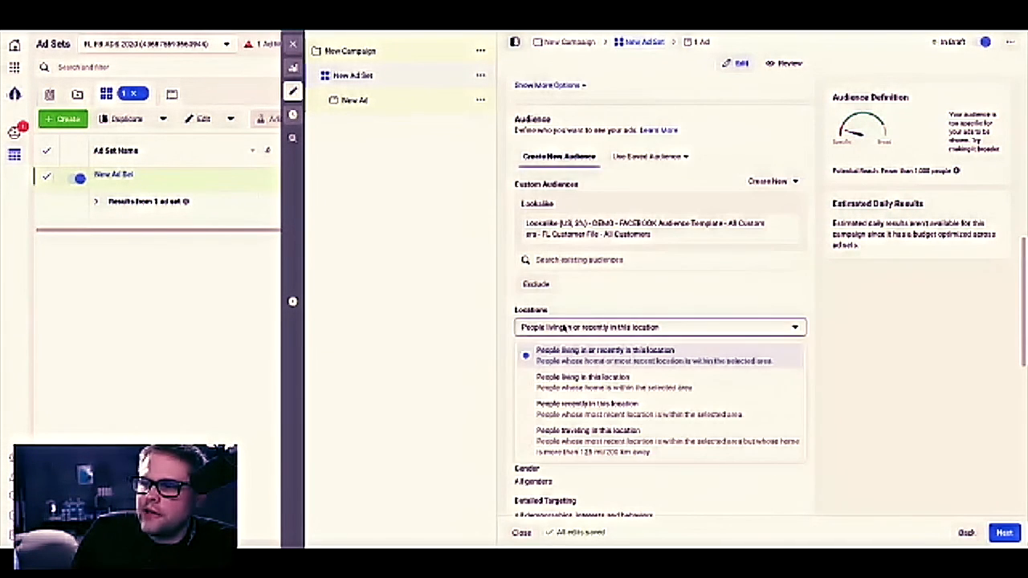
click(564, 328)
click(557, 328)
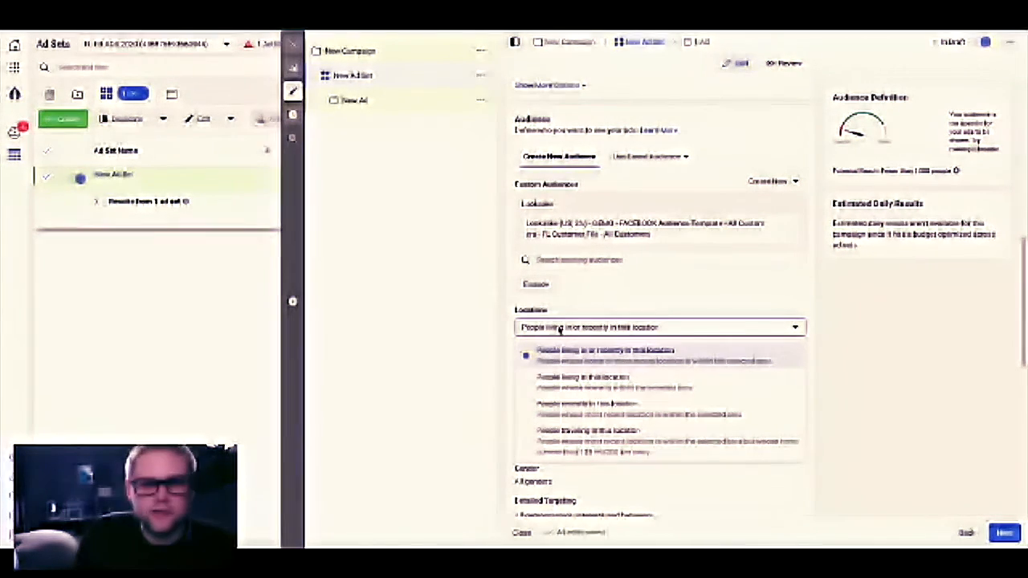
click(580, 302)
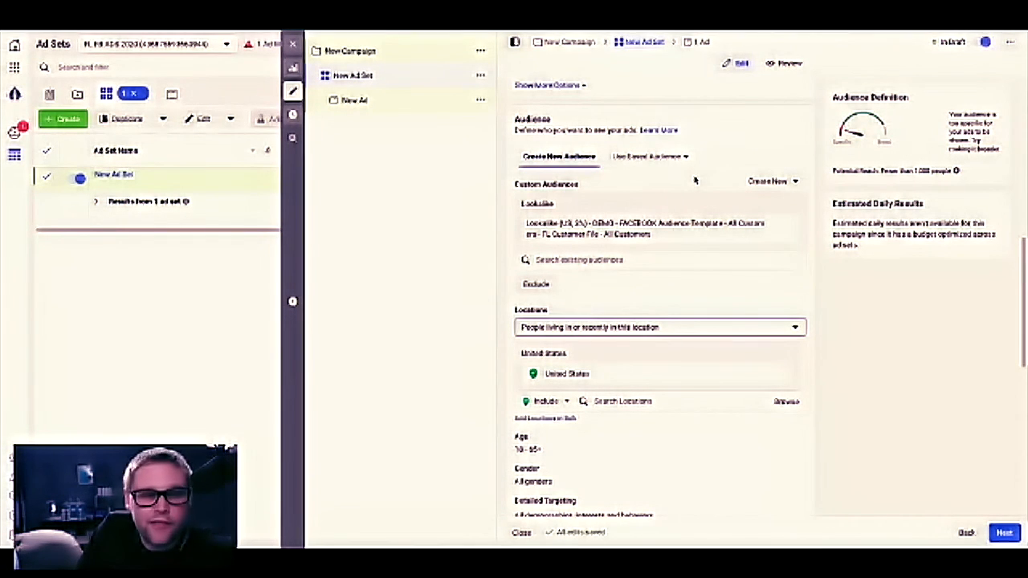
scroll(643, 284, down, 2)
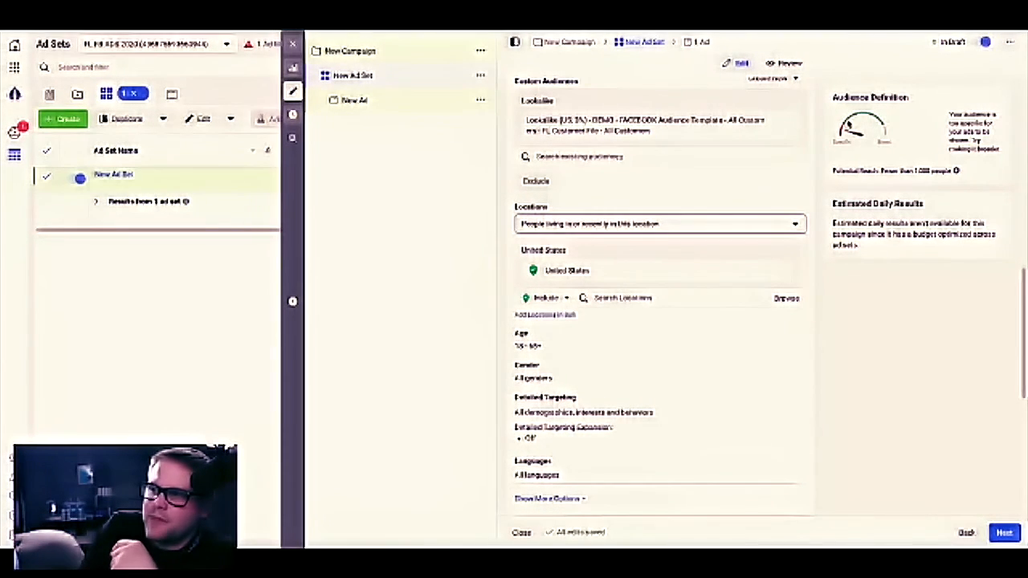
scroll(679, 204, down, 1)
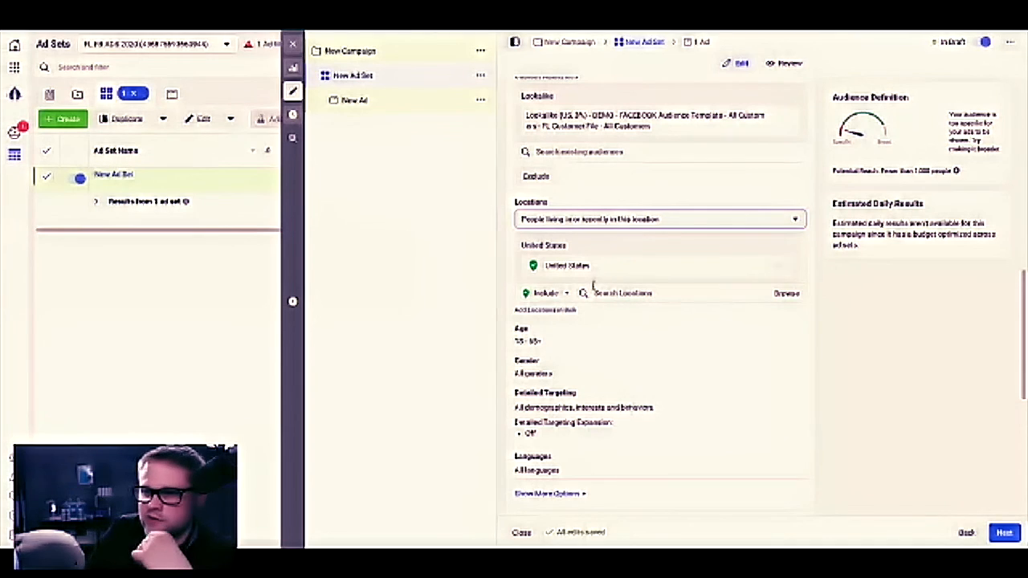
Remove United States from the ad set's targeted locations, keeping the people living in or recently in this location option.
click(598, 294)
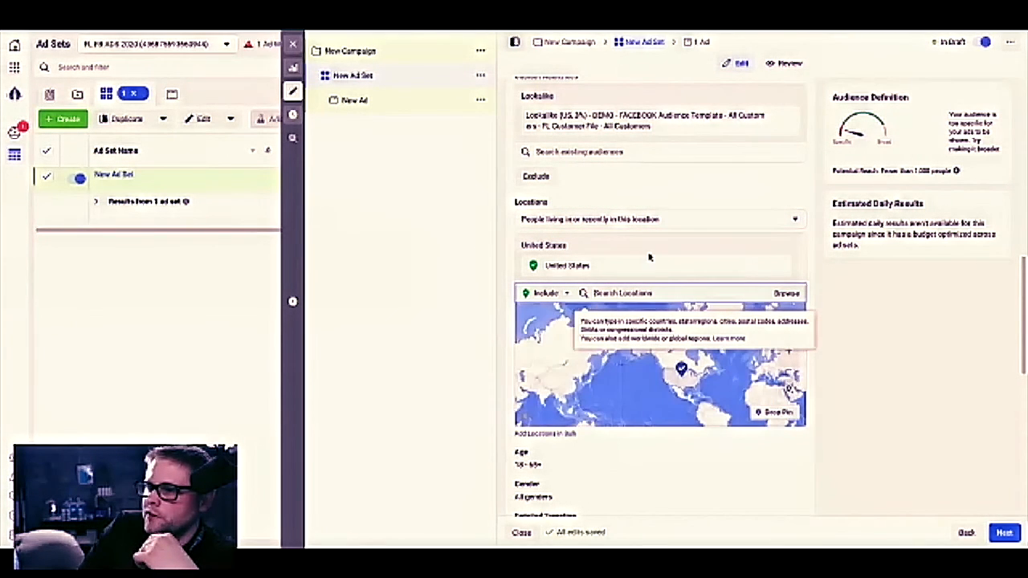
click(780, 266)
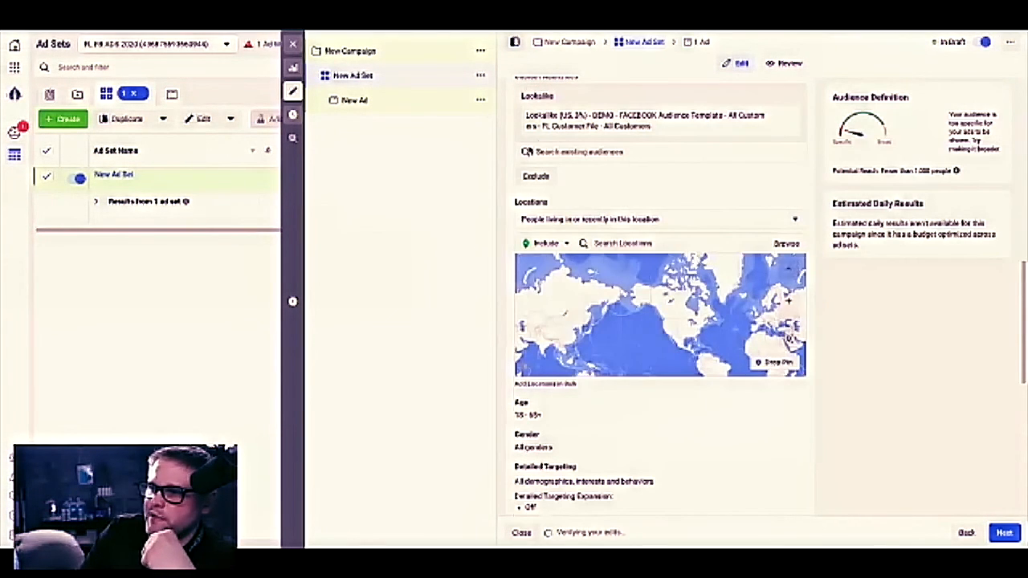
click(583, 219)
click(675, 187)
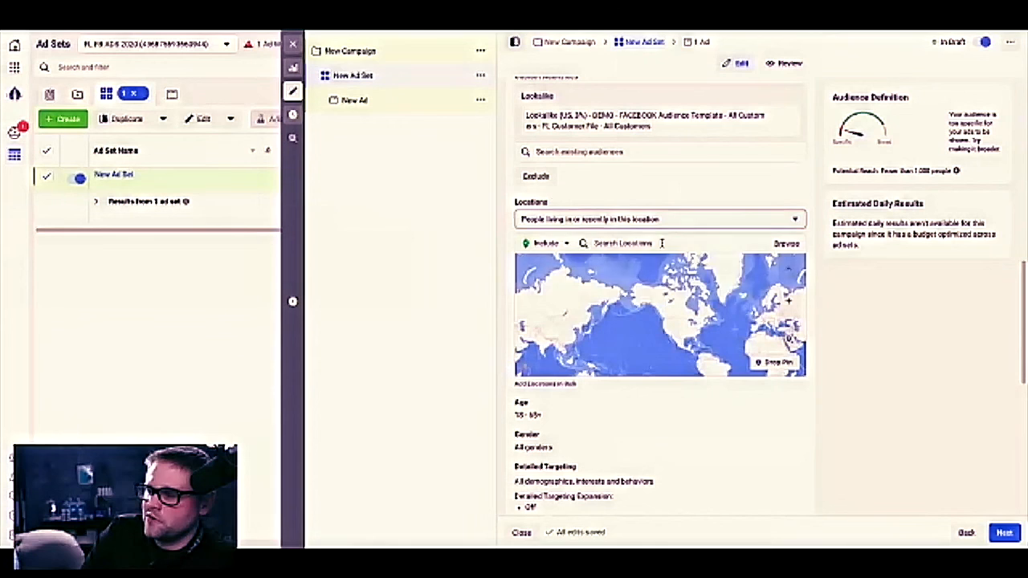
Search the ad set's locations for "Float Light" and include that place in the targeting.
click(662, 243)
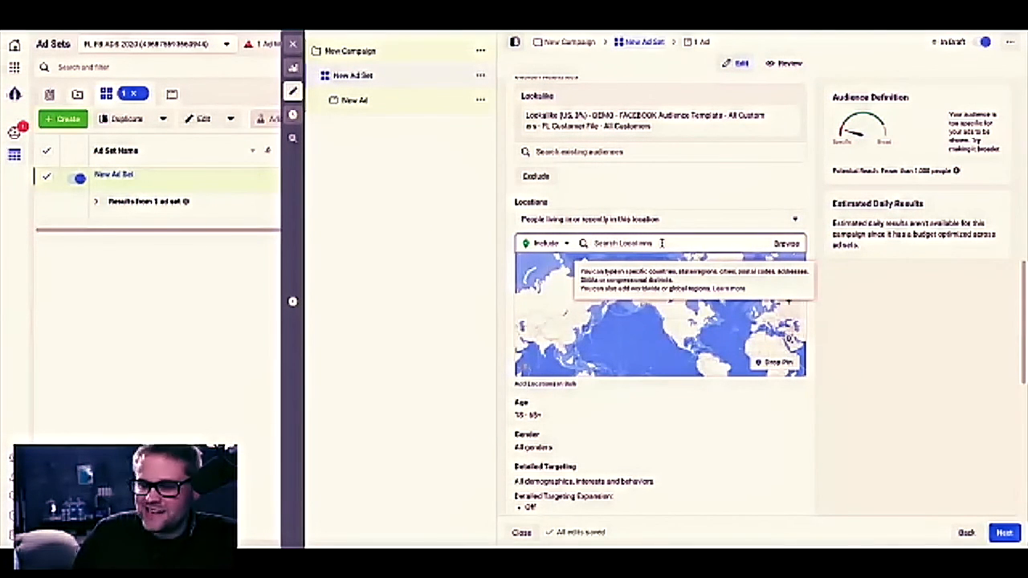
text(606)
key(BackSpace)
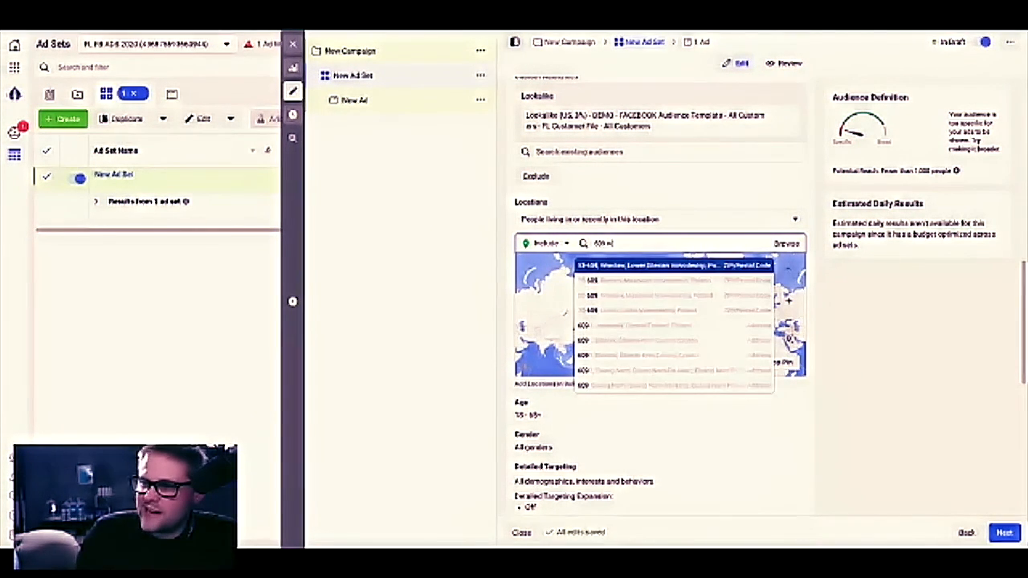
key(BackSpace)
key(BackSpace)
text(Flori)
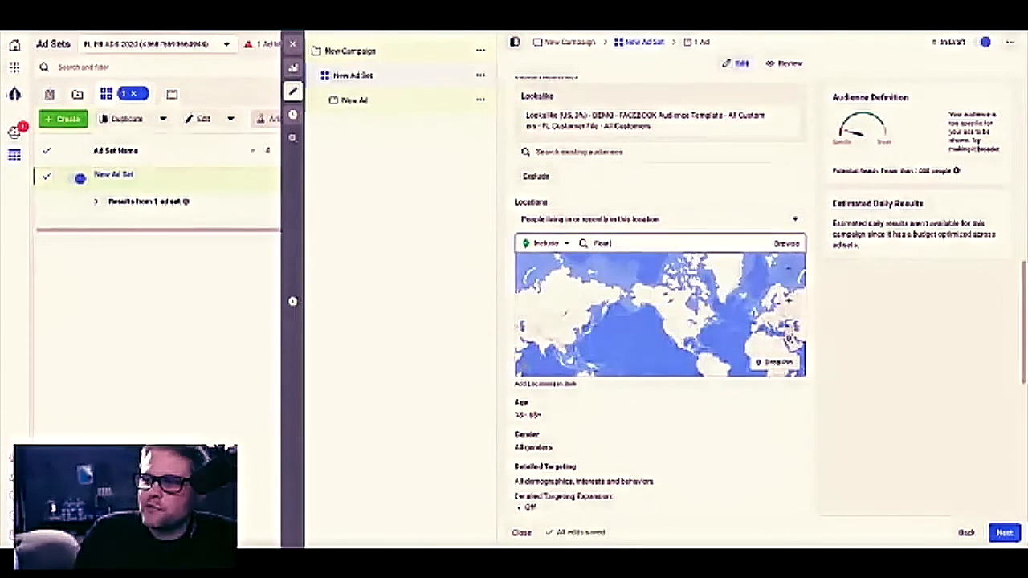
text(t)
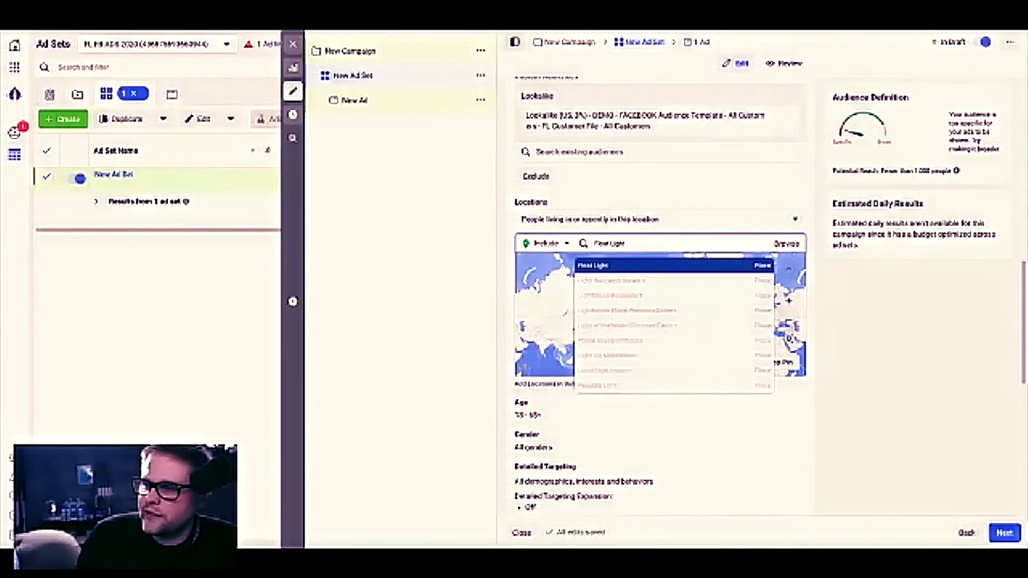
click(679, 268)
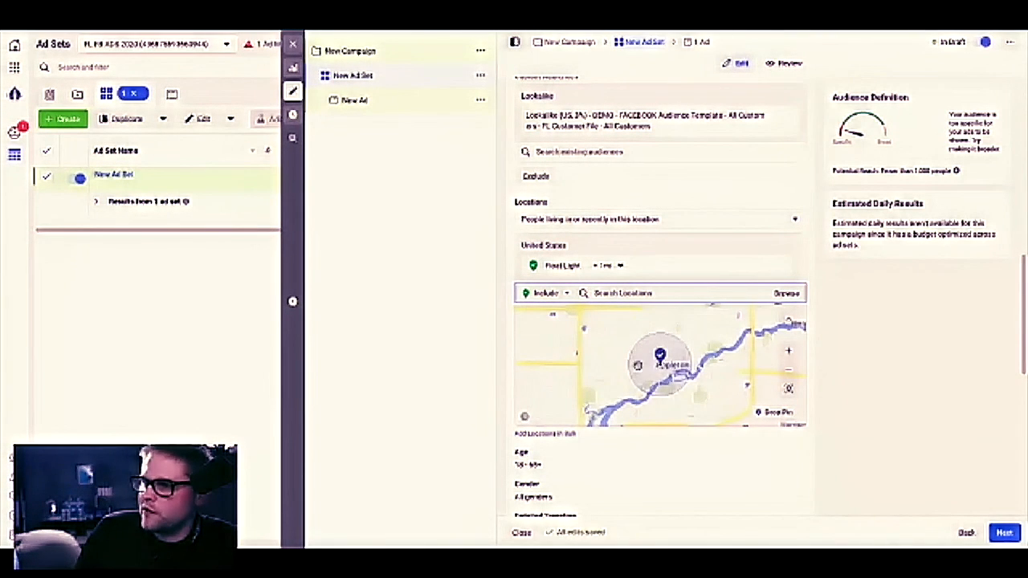
Set the targeting radius around the Float Light location to 50 mi.
drag(527, 114, 652, 127)
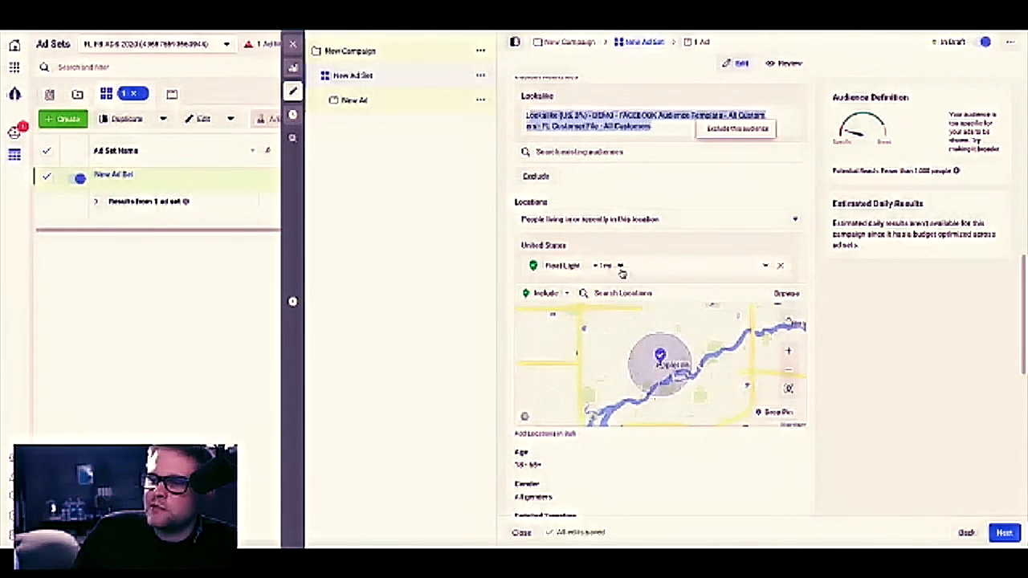
click(619, 269)
click(617, 268)
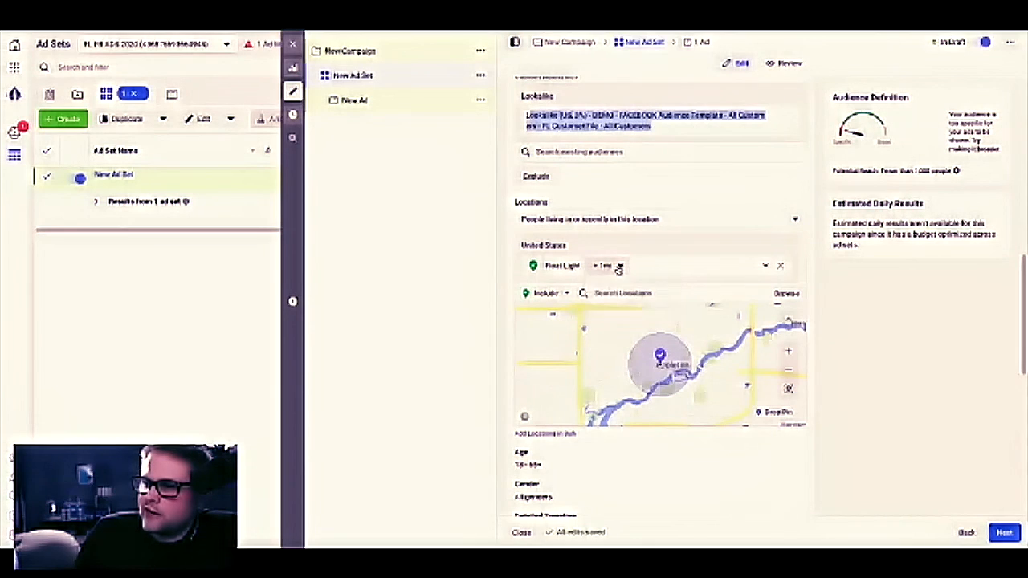
scroll(665, 363, up, 4)
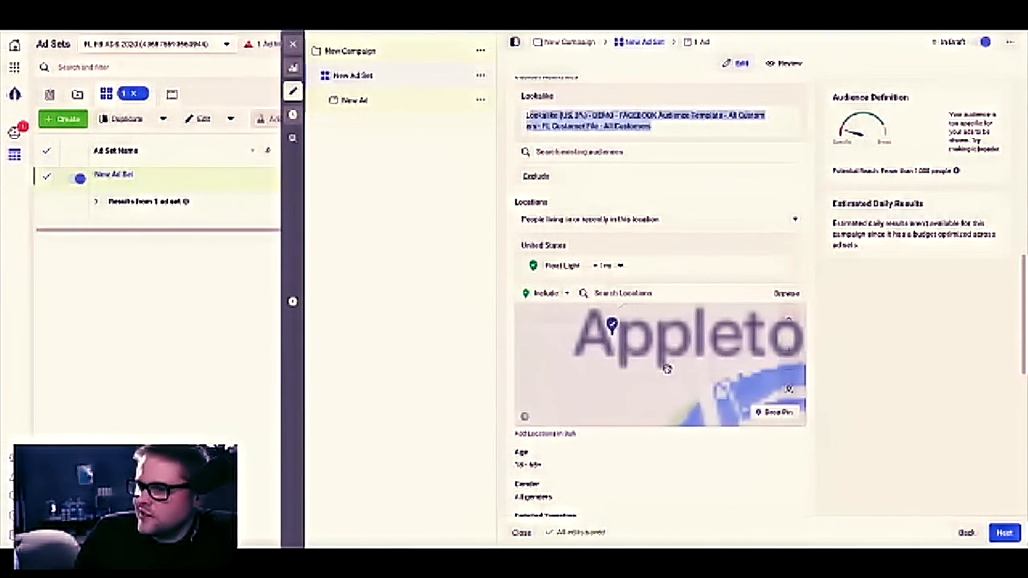
scroll(576, 321, down, 4)
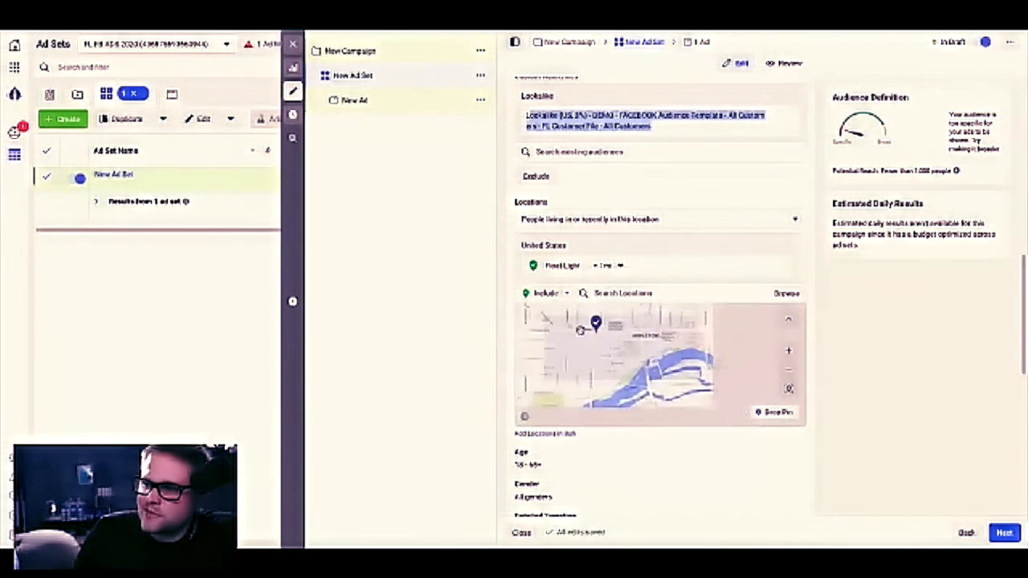
click(610, 268)
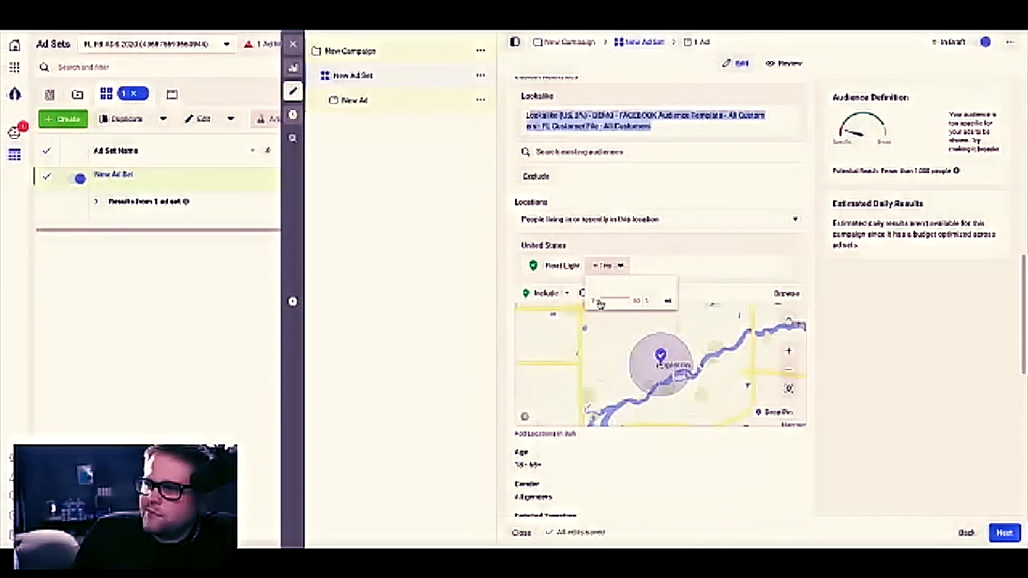
drag(599, 302, 628, 302)
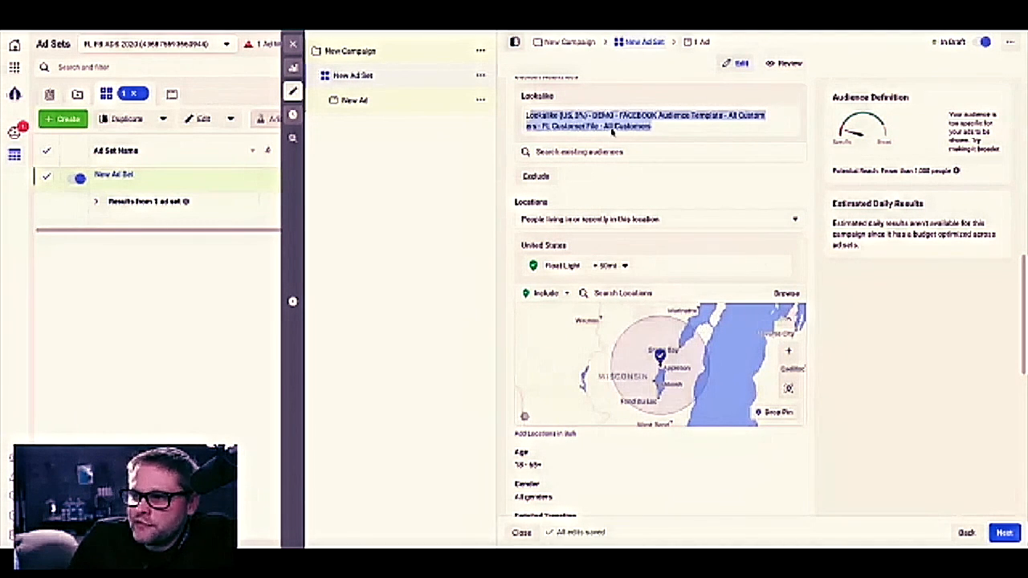
Review the ad set's demographics, detailed targeting, languages, placements and cost control, and examine the choices for ad delivery optimization.
scroll(615, 161, down, 5)
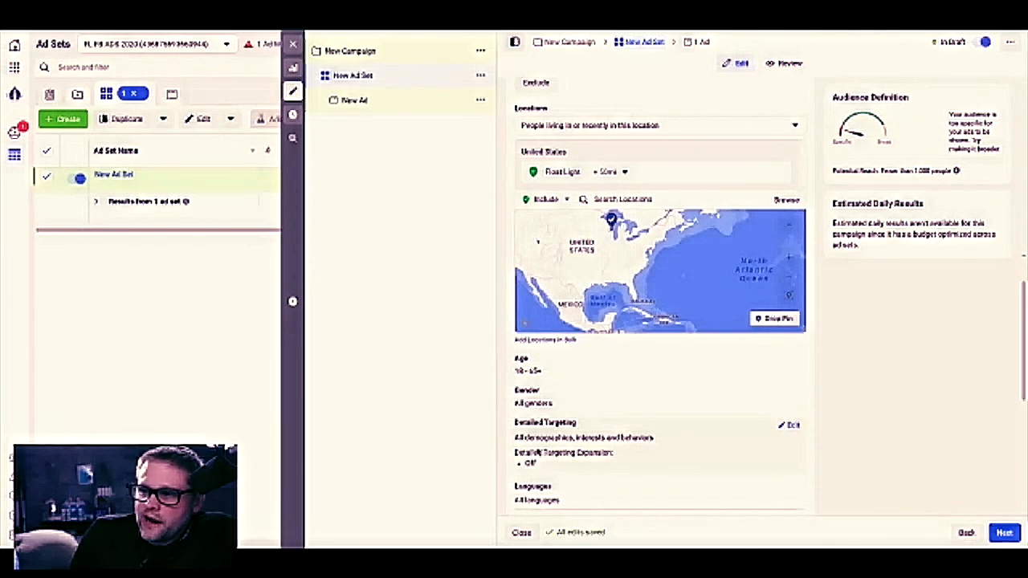
scroll(557, 486, down, 3)
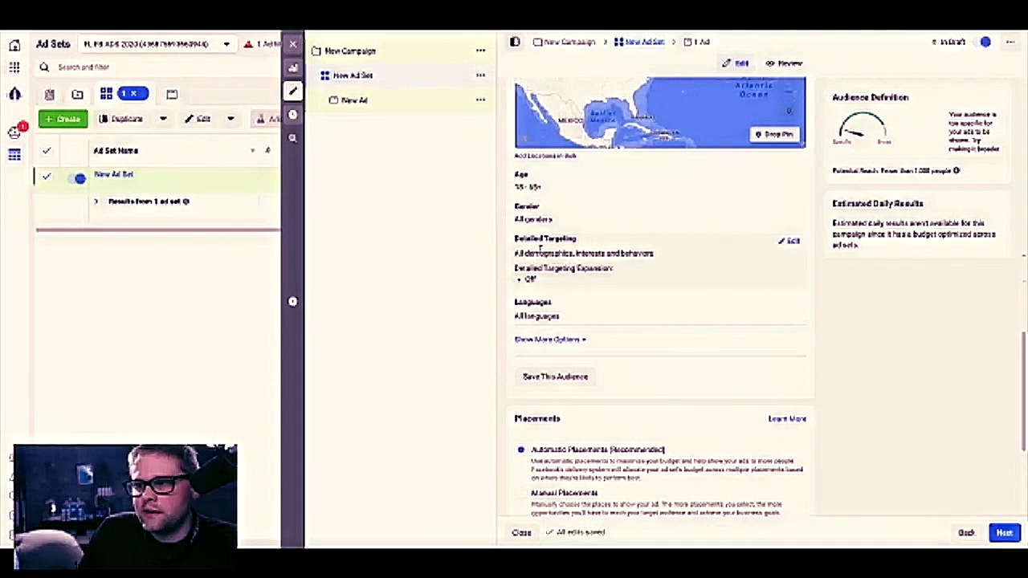
scroll(615, 385, down, 2)
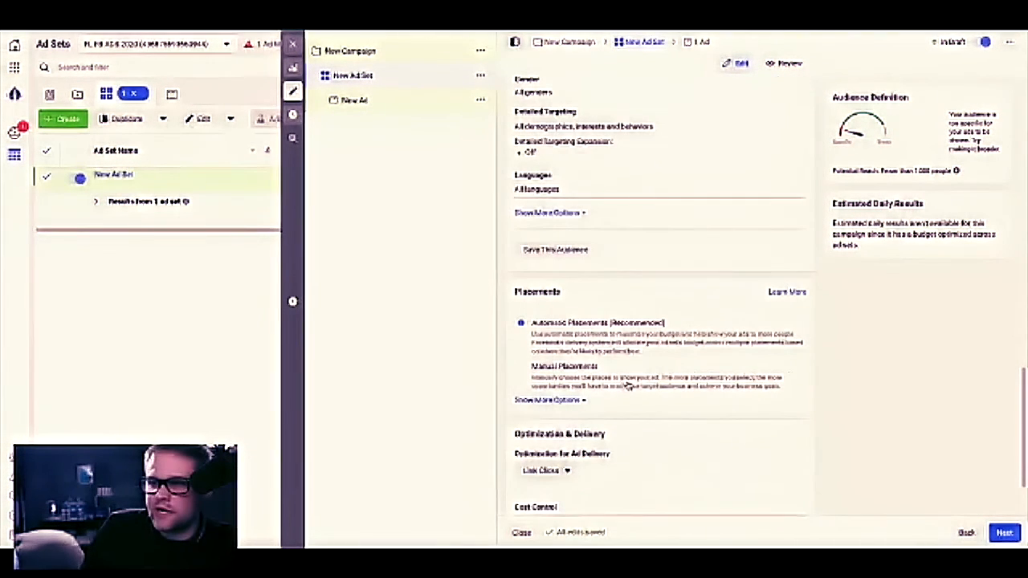
scroll(562, 334, down, 2)
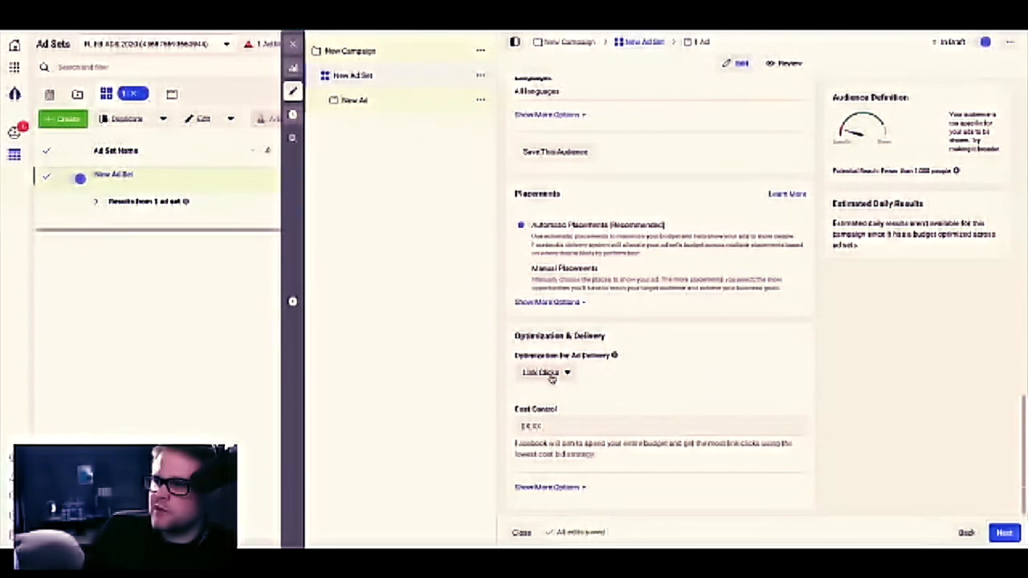
click(550, 373)
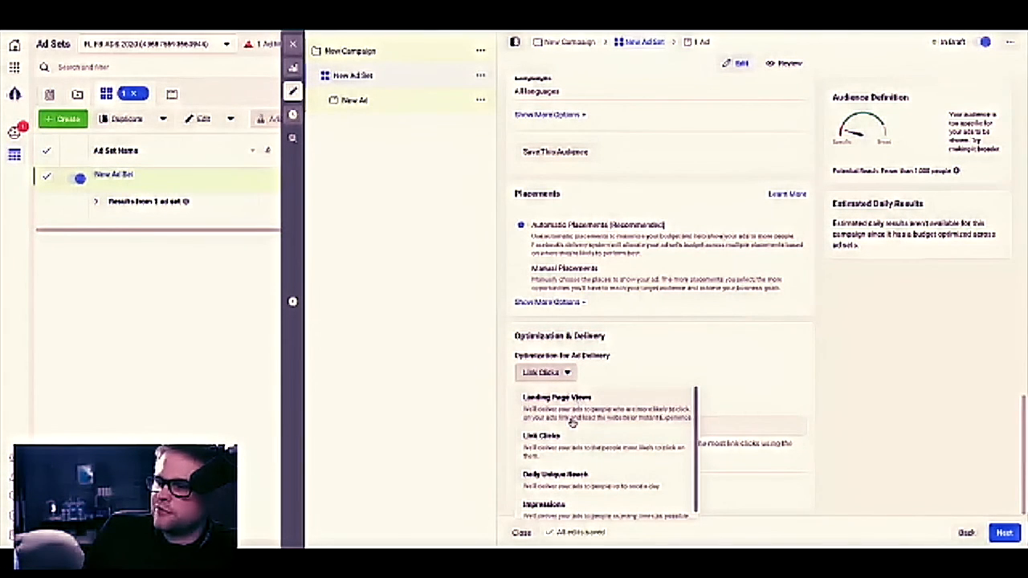
scroll(573, 426, down, 1)
scroll(572, 428, up, 1)
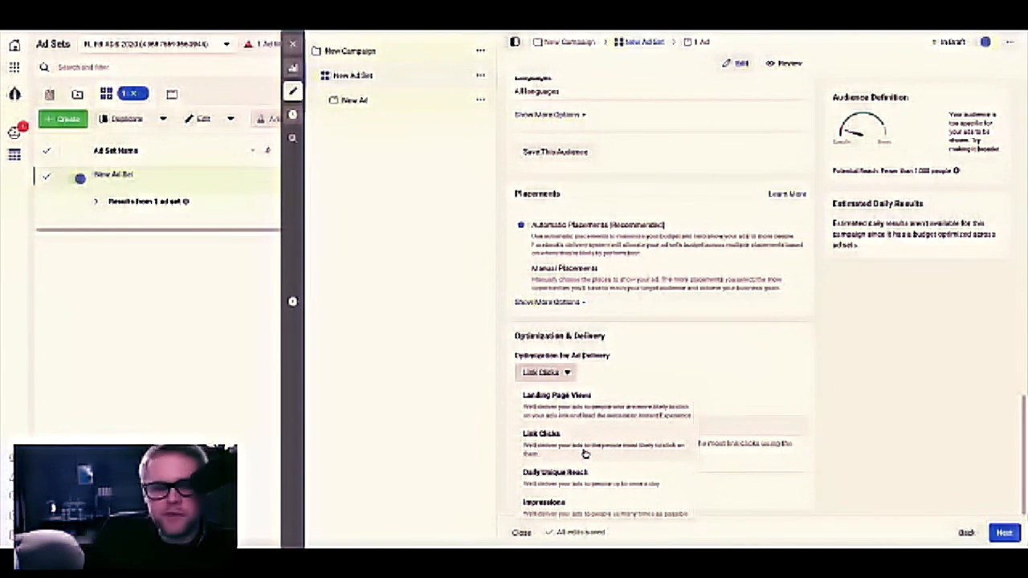
click(722, 318)
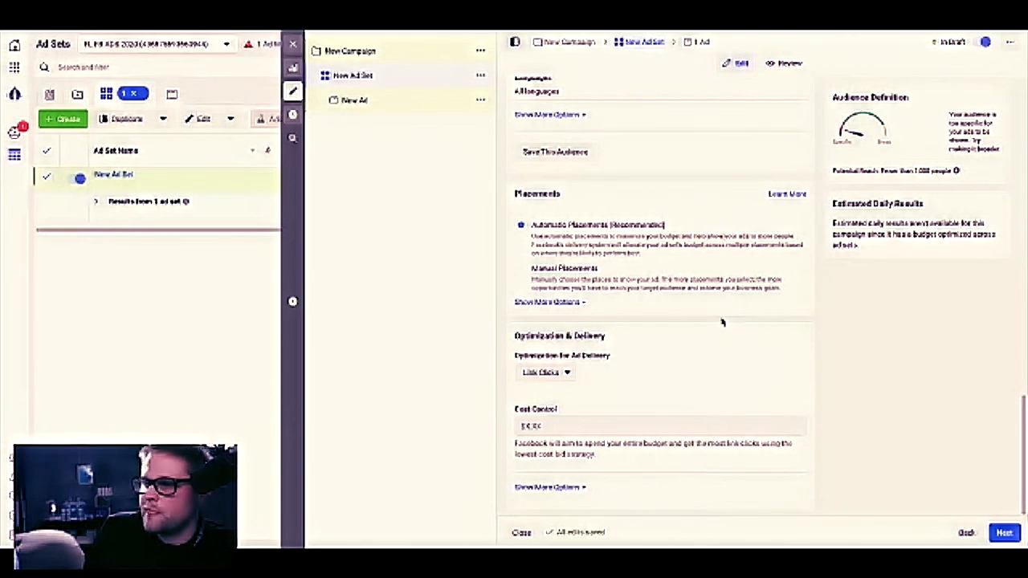
click(516, 487)
Rename the ad set with its audience's name, "Lookalike (US, 3%) - DEMO - FACEBOOK Audience Template - All Customers - FL Customer File - All Customers".
scroll(726, 275, up, 15)
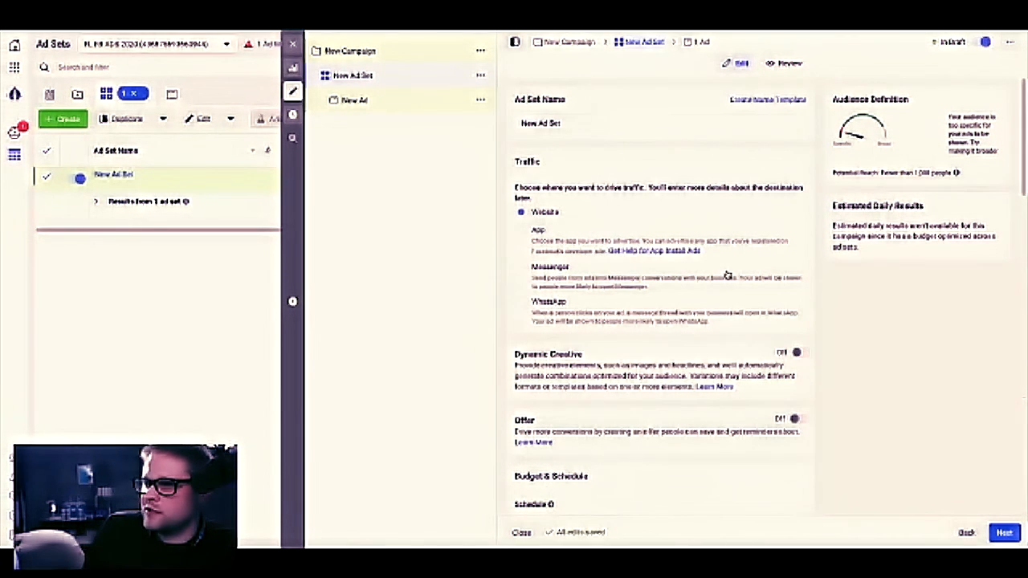
scroll(576, 120, down, 3)
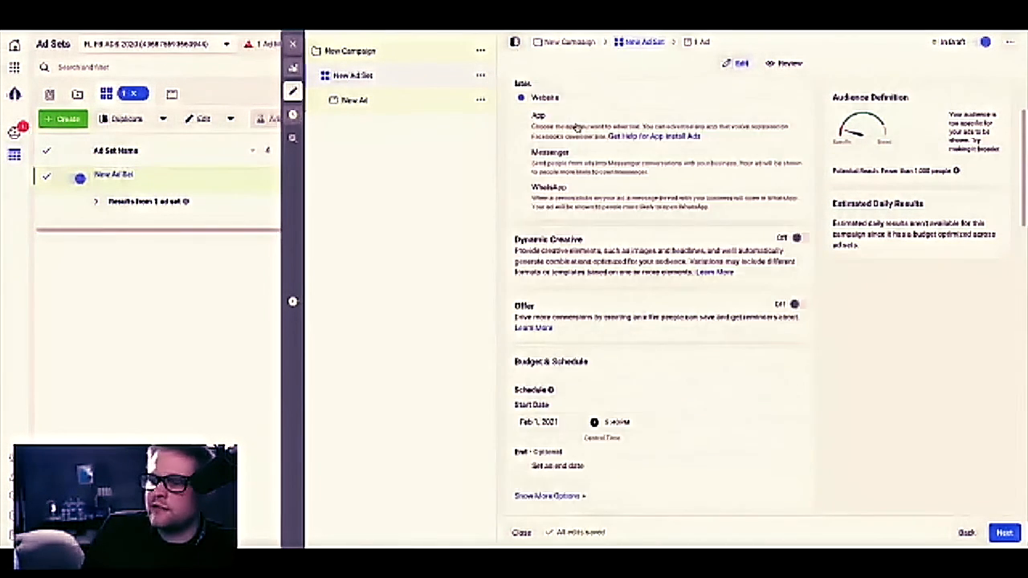
scroll(582, 156, down, 3)
drag(670, 328, 533, 311)
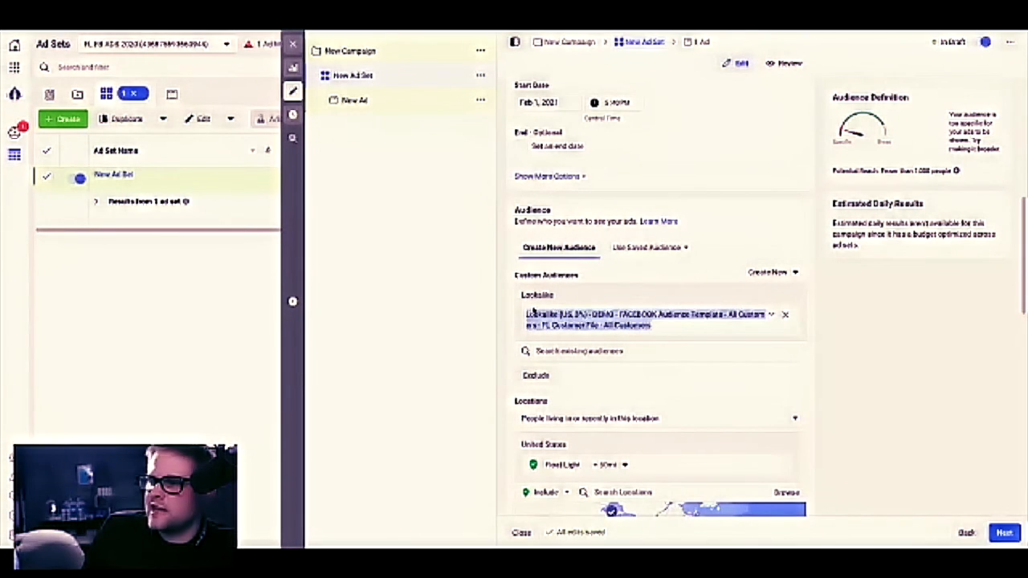
key(ctrl+c)
scroll(577, 237, up, 6)
click(576, 122)
key(ctrl+a)
key(ctrl+v)
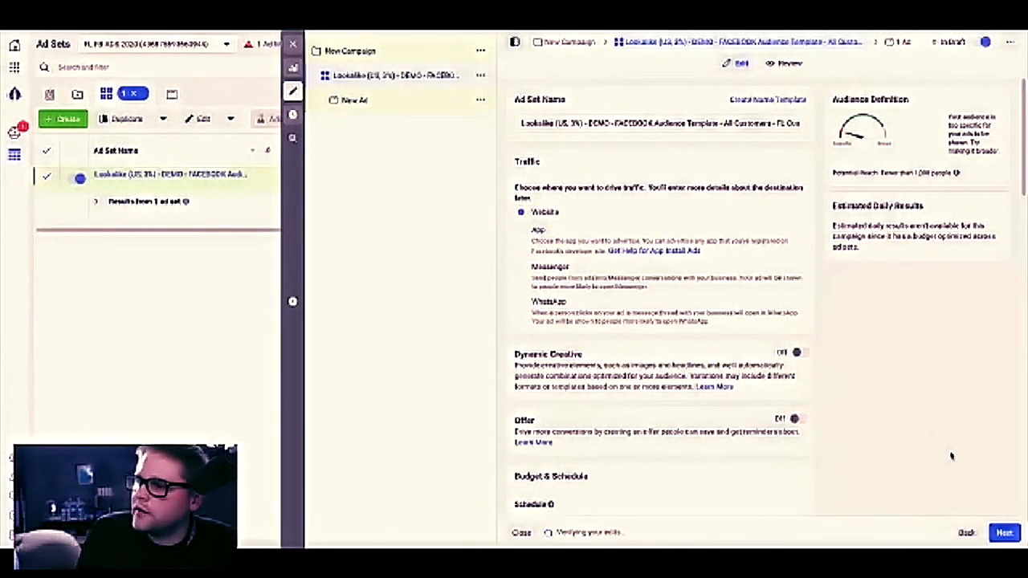
Continue to the new ad and review its identity, format, creative and website destination fields.
click(1004, 533)
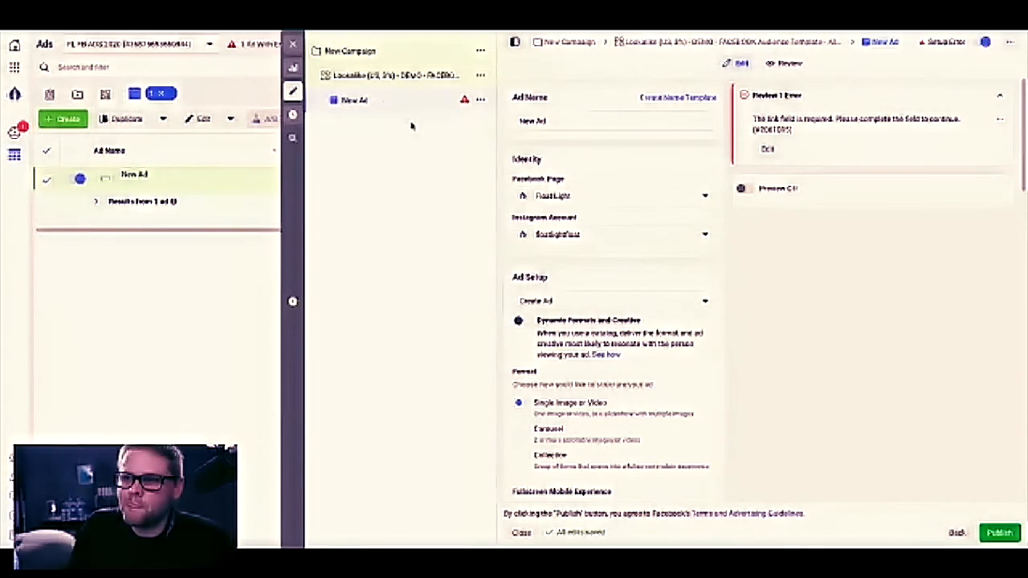
scroll(619, 178, down, 1)
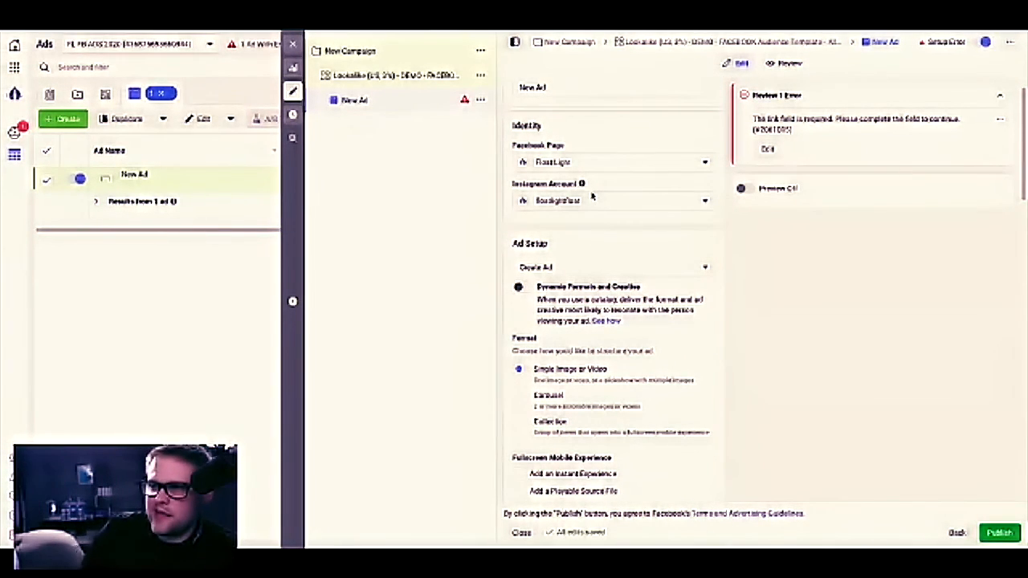
scroll(611, 235, down, 3)
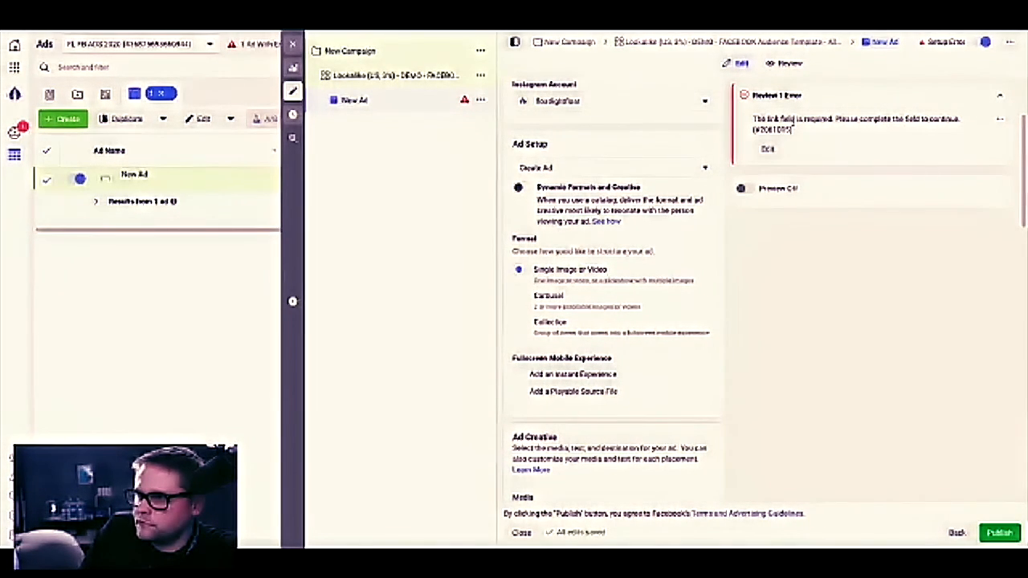
scroll(657, 159, down, 10)
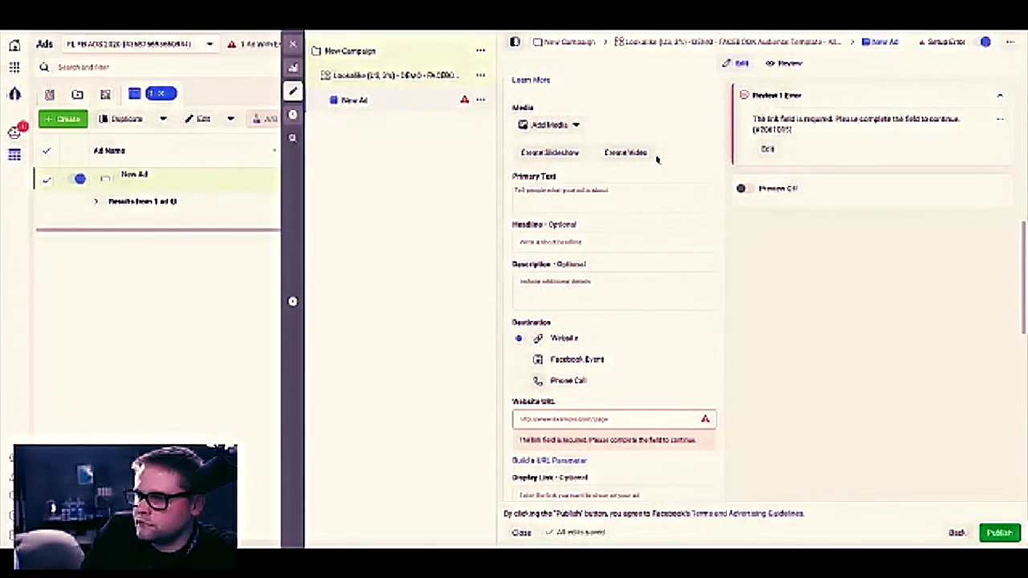
Go back to the ad set and review its traffic destination, schedule and additional budget options, keeping Website as the destination.
scroll(600, 187, up, 10)
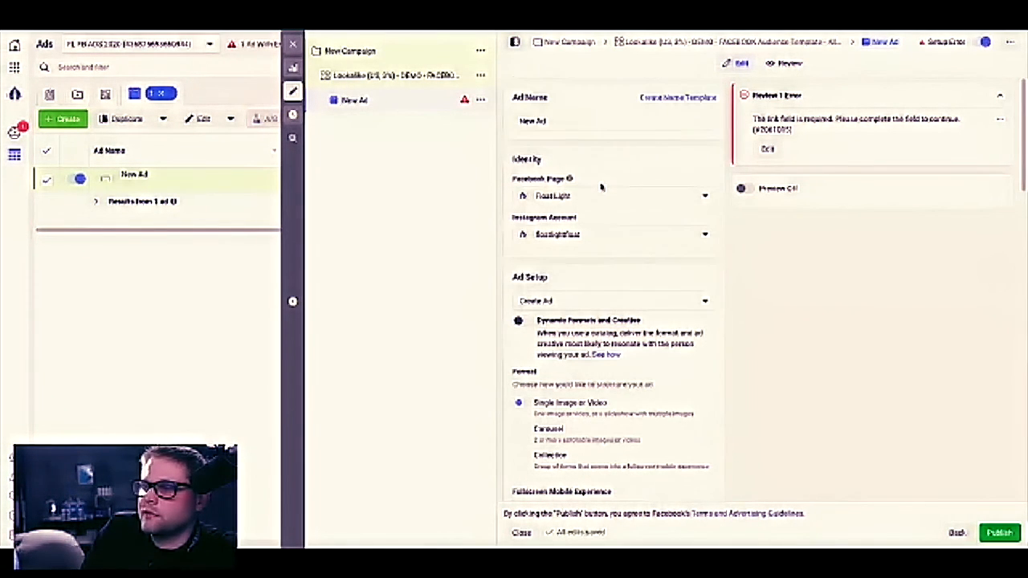
click(378, 75)
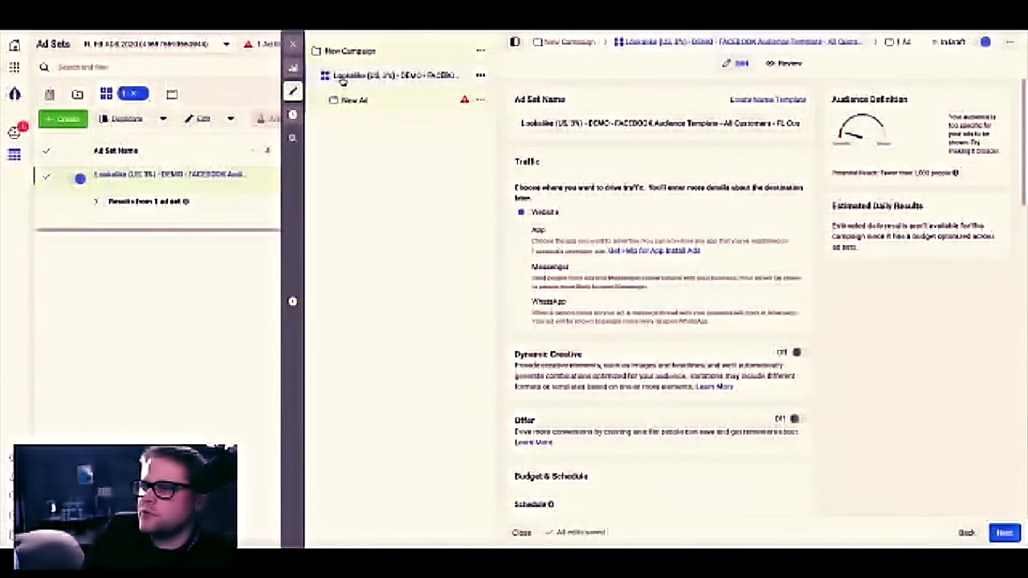
scroll(599, 239, down, 5)
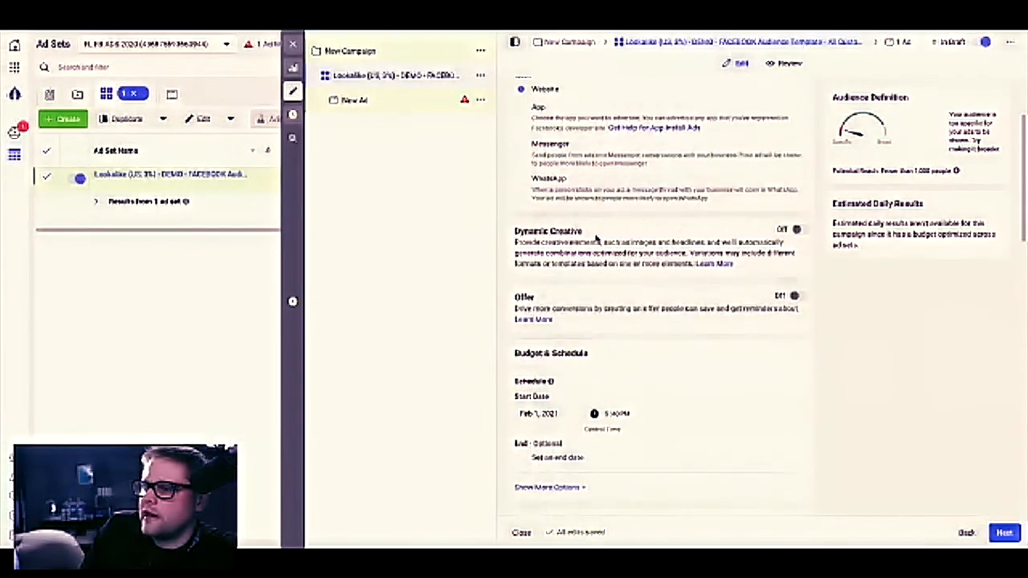
scroll(596, 237, down, 1)
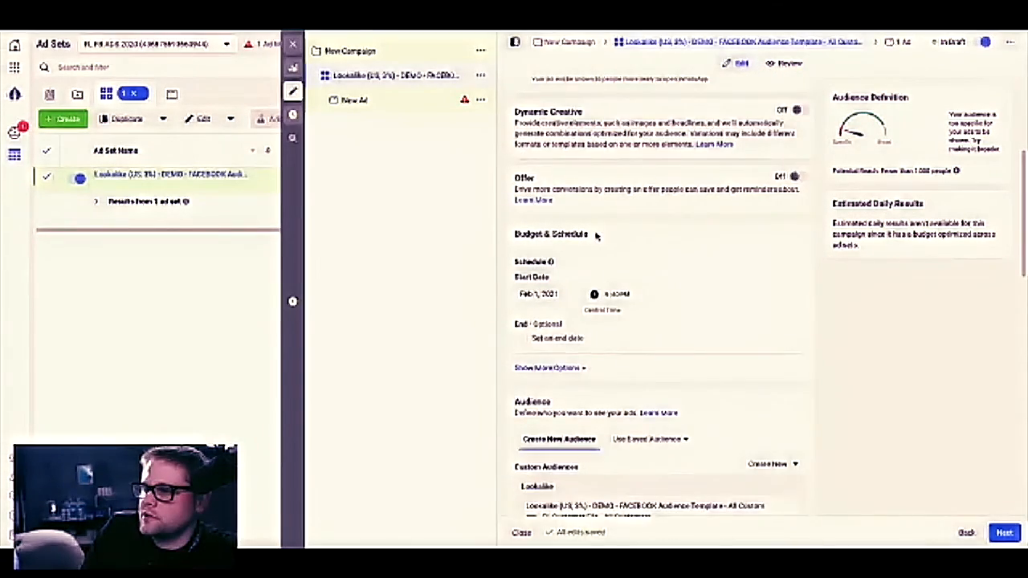
scroll(594, 241, down, 1)
scroll(578, 296, up, 3)
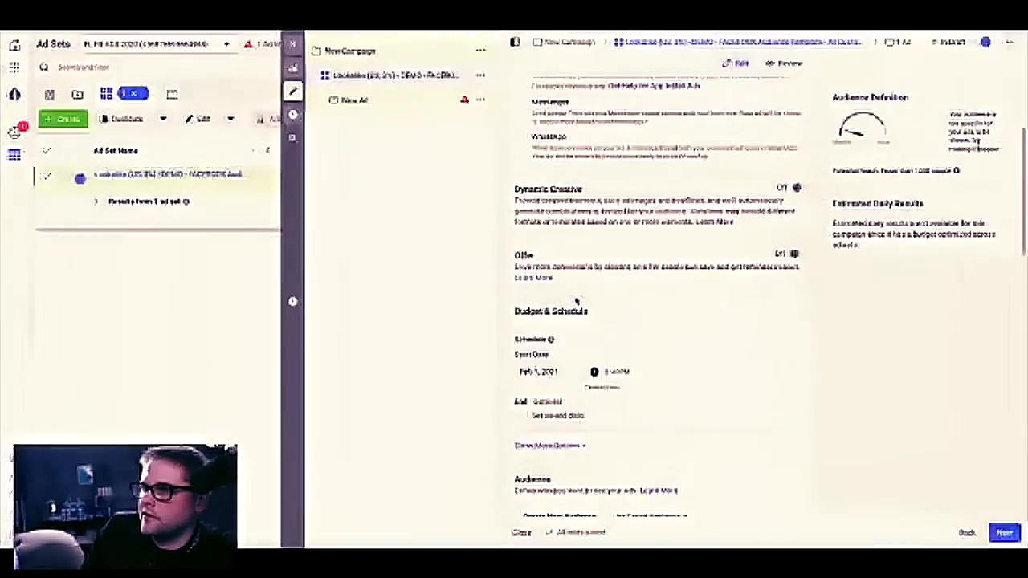
scroll(578, 296, up, 2)
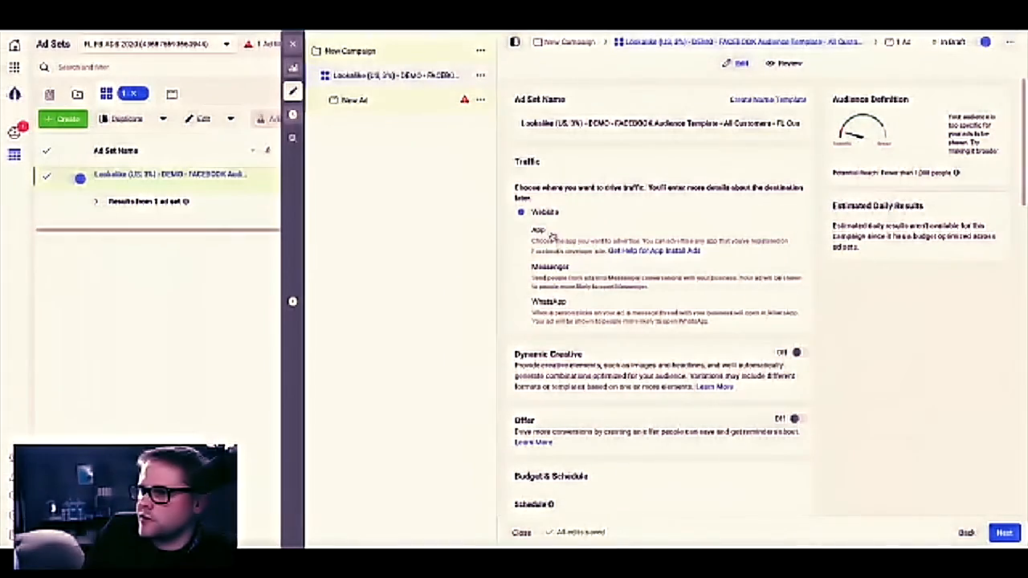
click(541, 214)
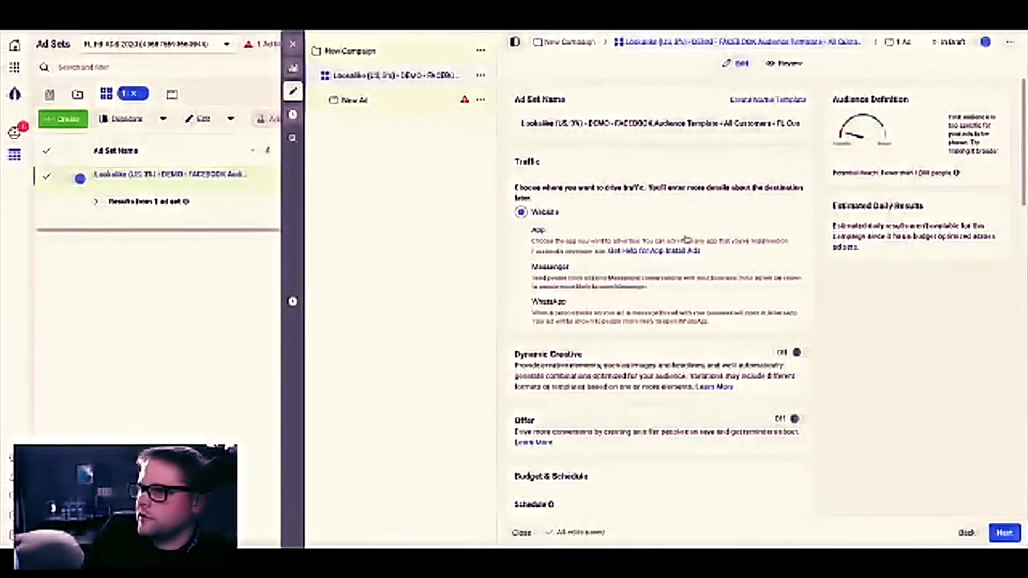
scroll(667, 305, down, 5)
scroll(657, 328, down, 2)
click(541, 315)
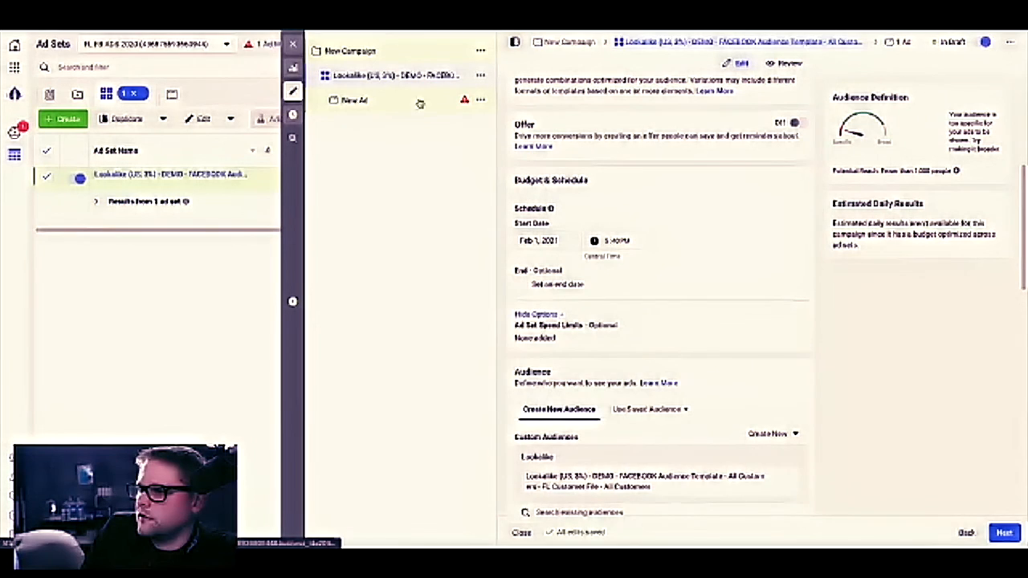
Return to the new ad and look through its format, creative and destination fields.
click(365, 101)
scroll(687, 332, down, 1)
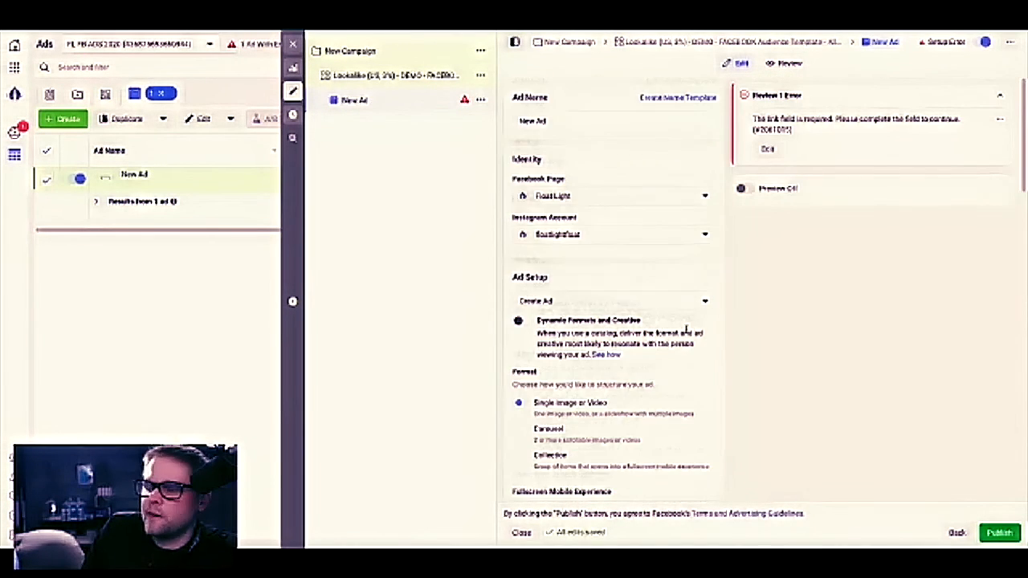
scroll(678, 329, down, 8)
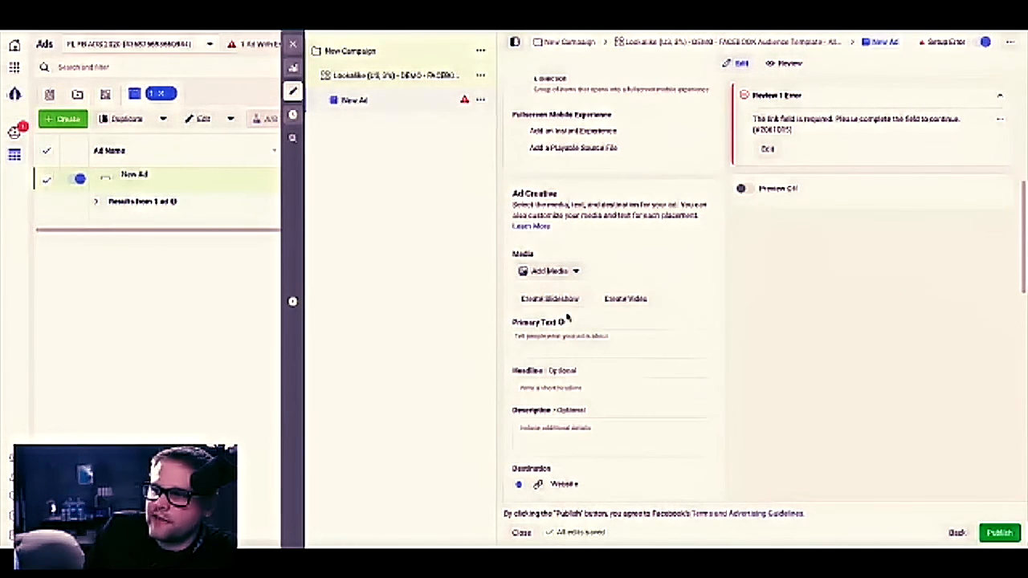
scroll(595, 265, down, 3)
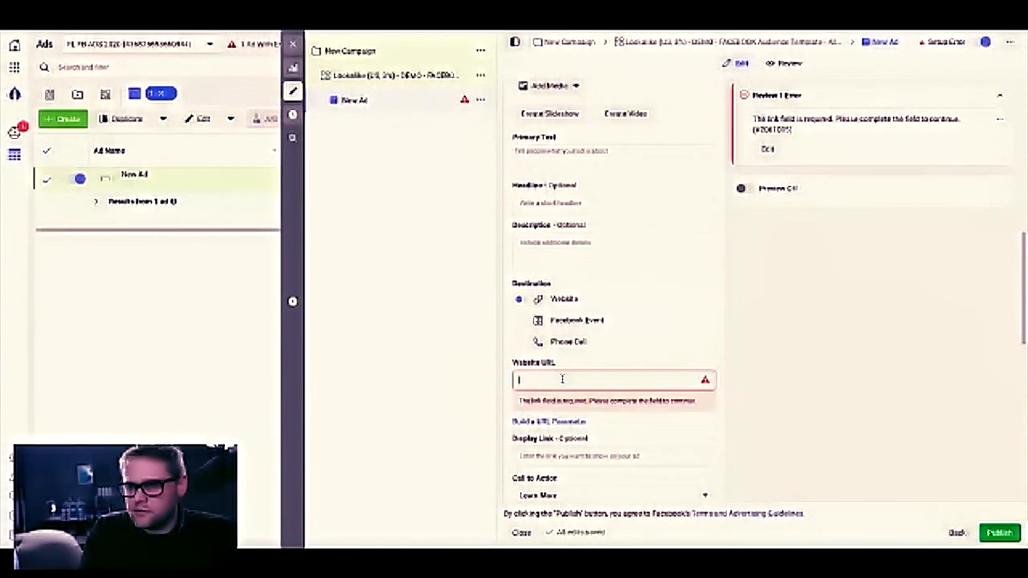
Try to use the demo Float Helm site's booking page address as the ad's website URL.
click(562, 379)
text(jonathanoug)
text(.com)
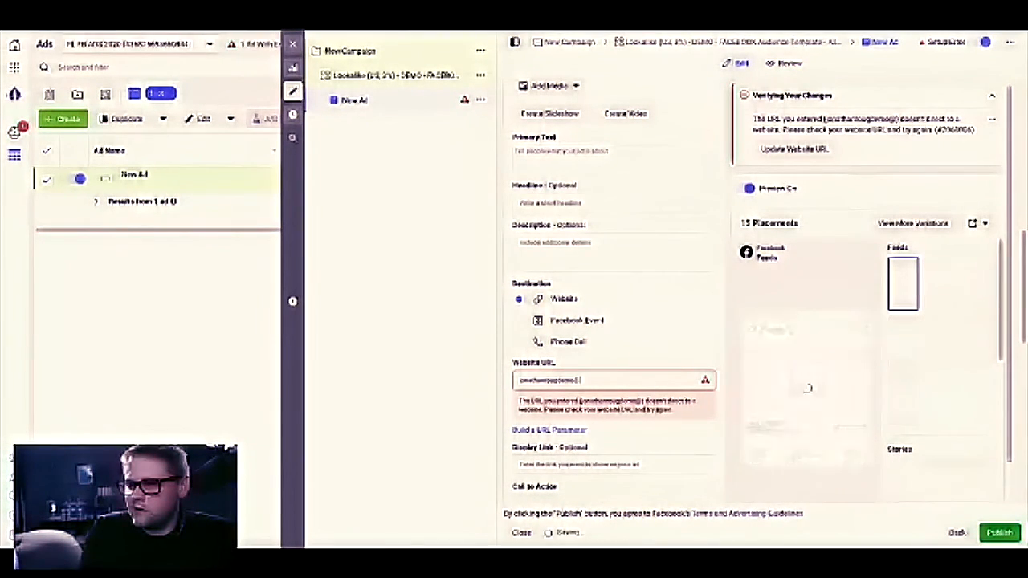
text(/)
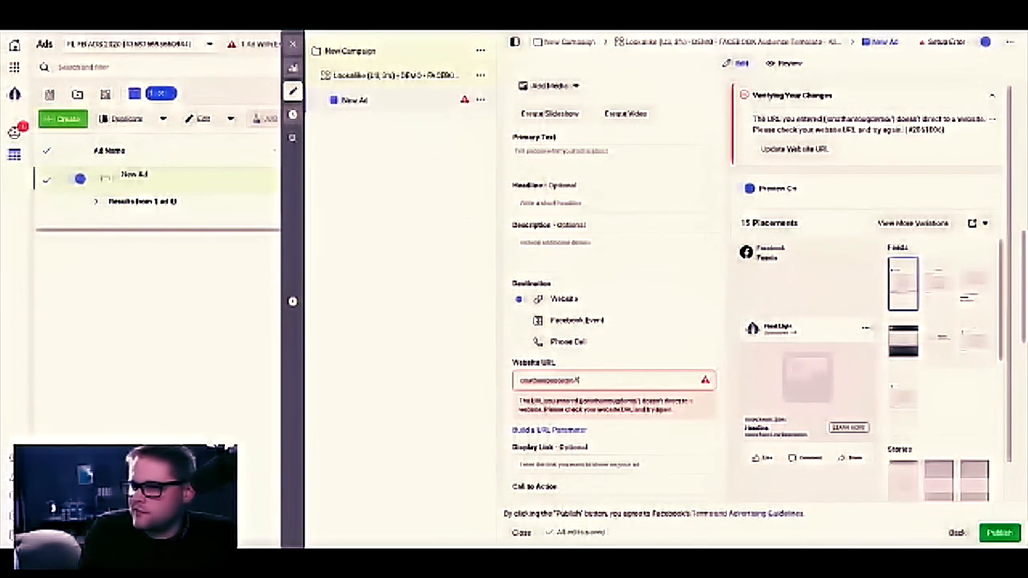
text(booking)
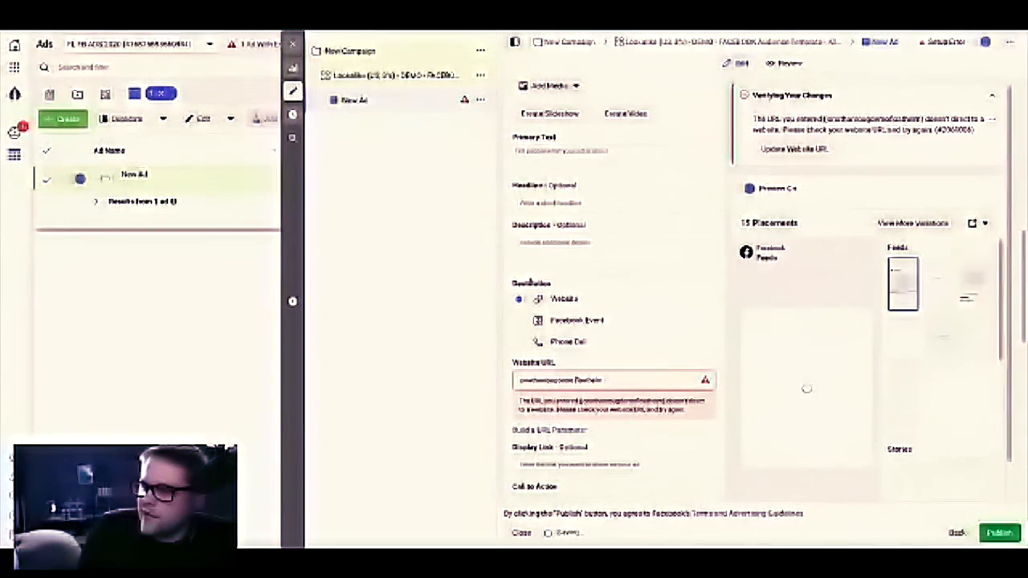
click(610, 381)
text(/)
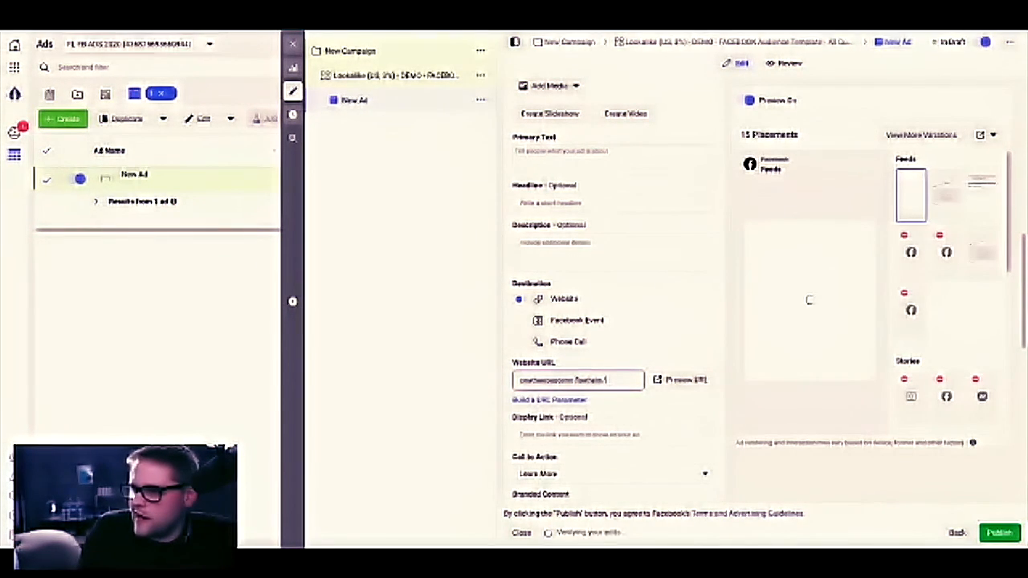
text(booked)
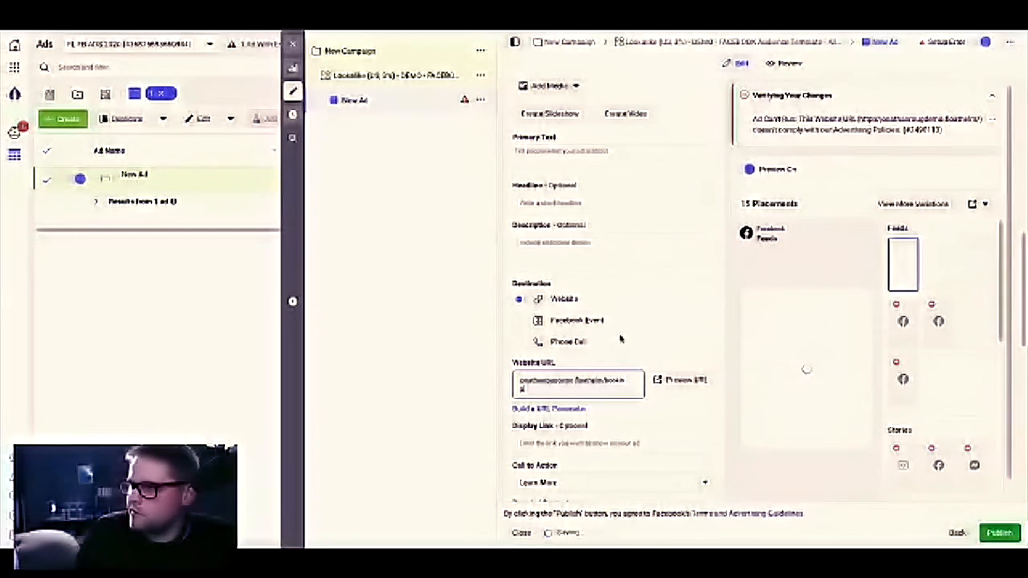
click(623, 243)
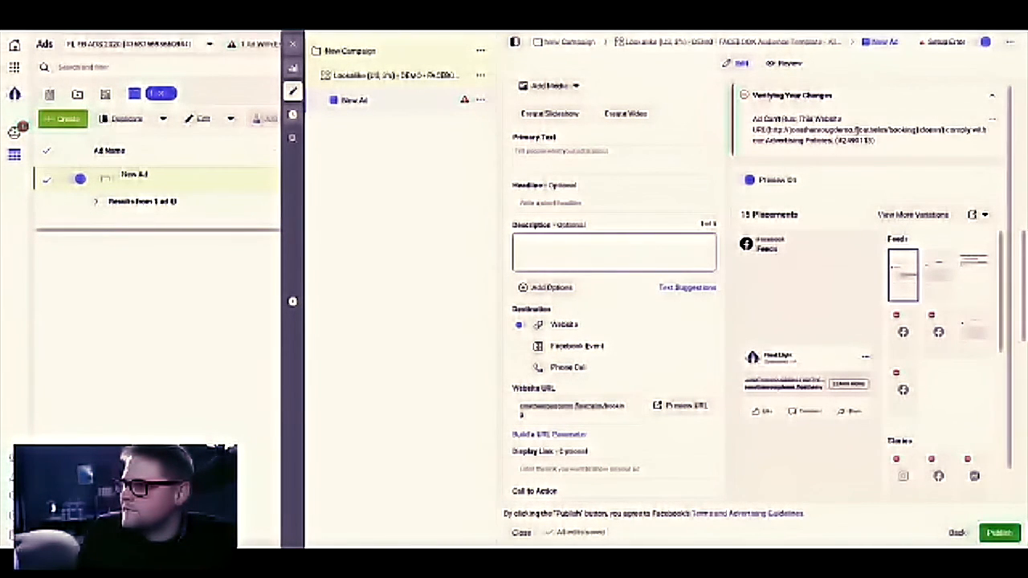
Replace the ad's website URL with floatlight.floathelm.com/booking.
click(578, 406)
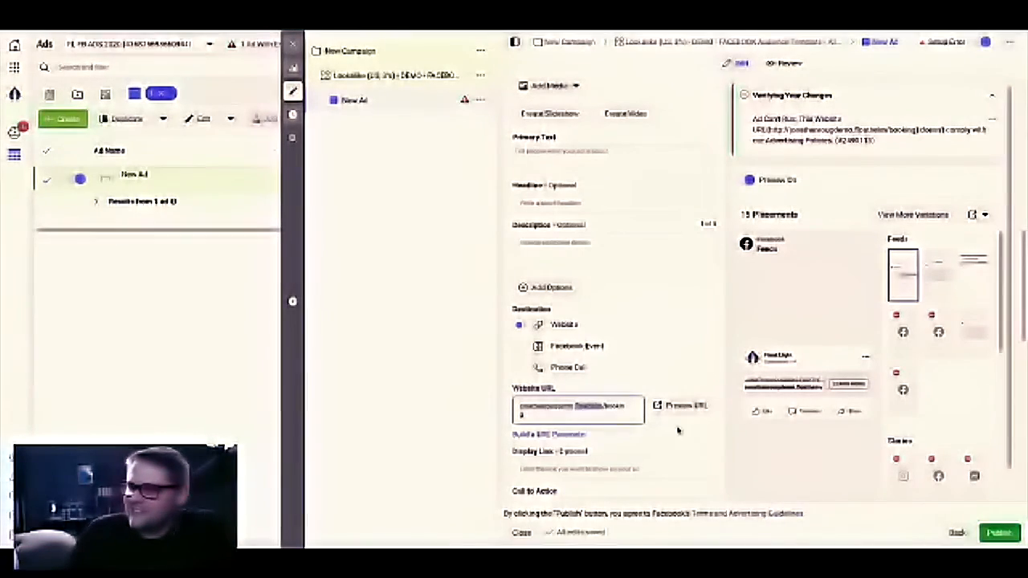
drag(581, 416, 481, 394)
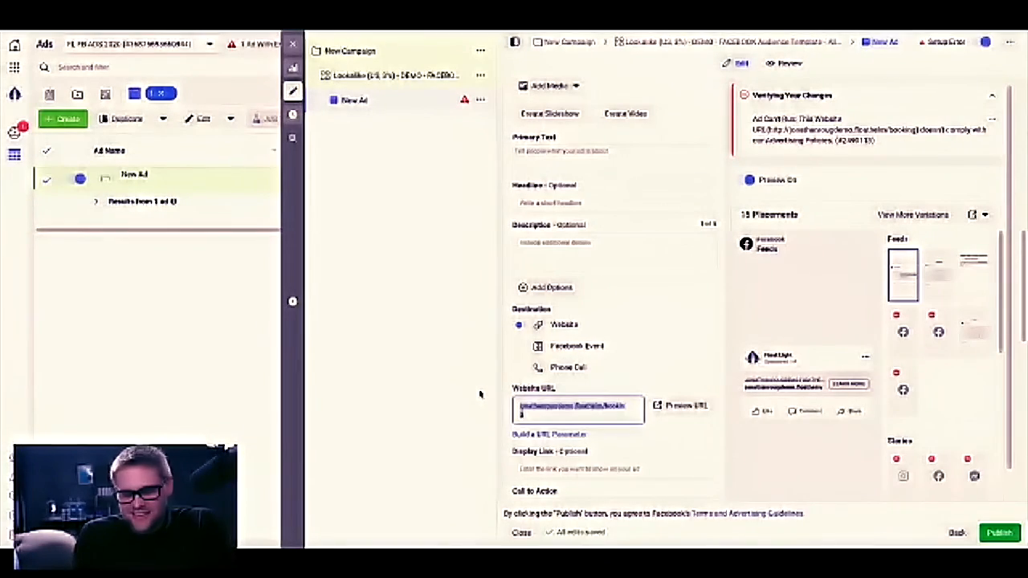
text(fee)
text(atlight.f)
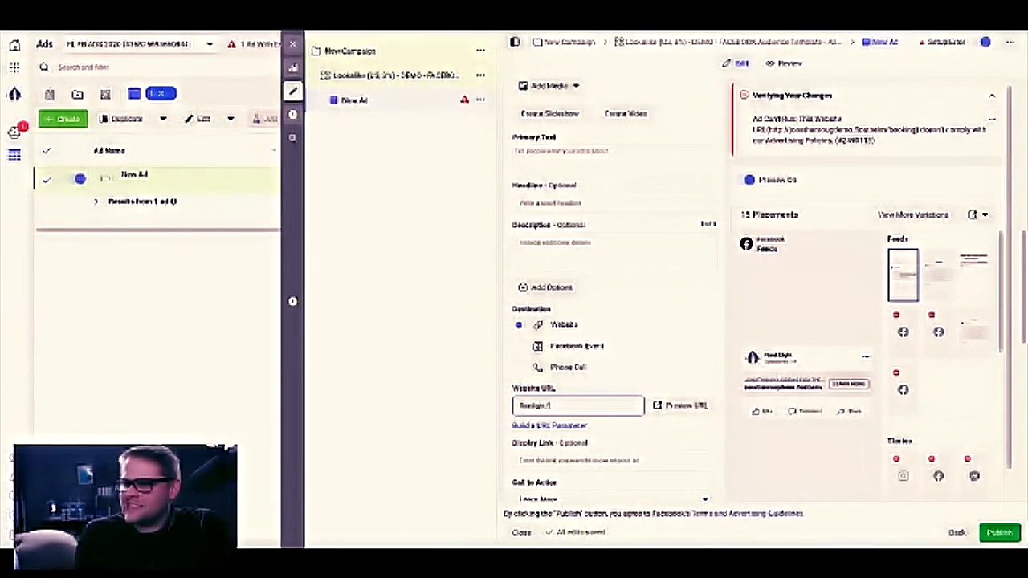
text(loathelm.com)
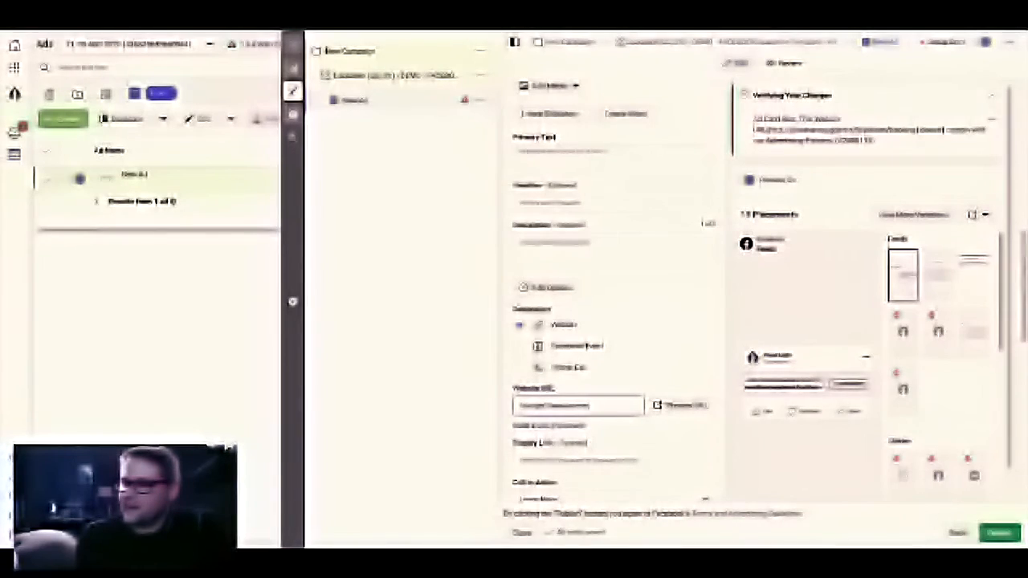
text(/booking)
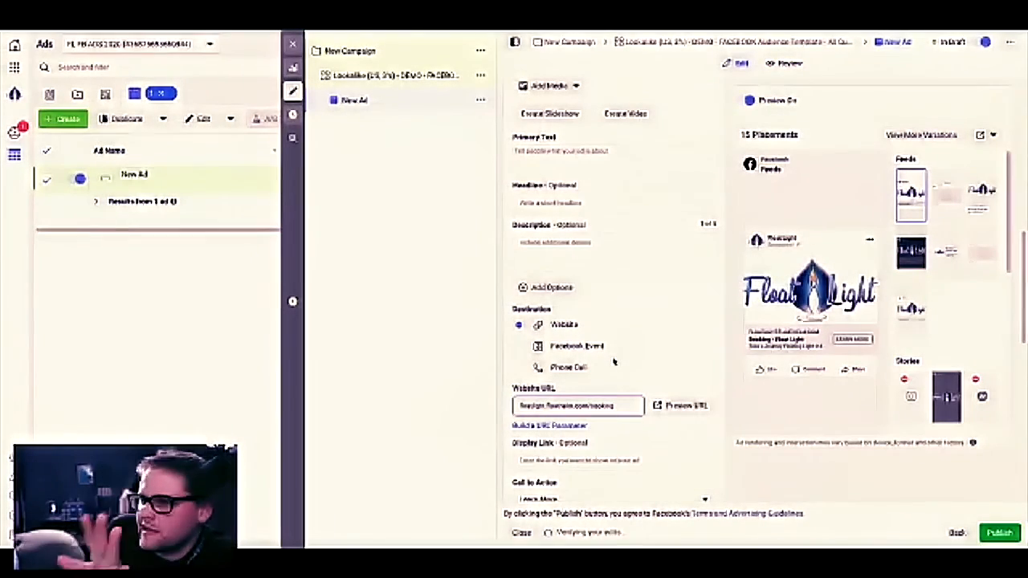
Set the ad's call to action to Book Now, leaving the optional display link empty.
scroll(609, 361, up, 1)
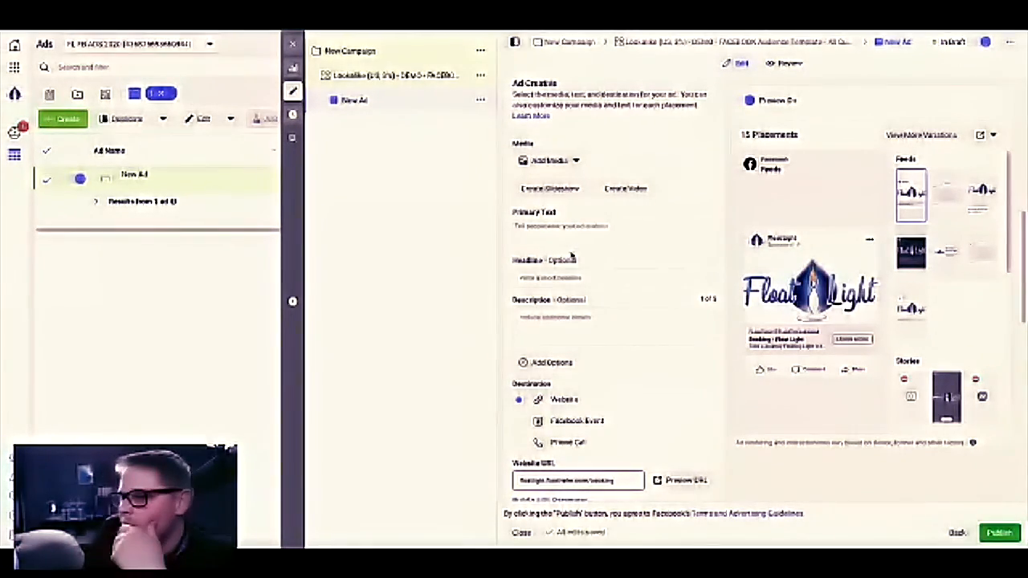
scroll(570, 255, down, 2)
click(572, 405)
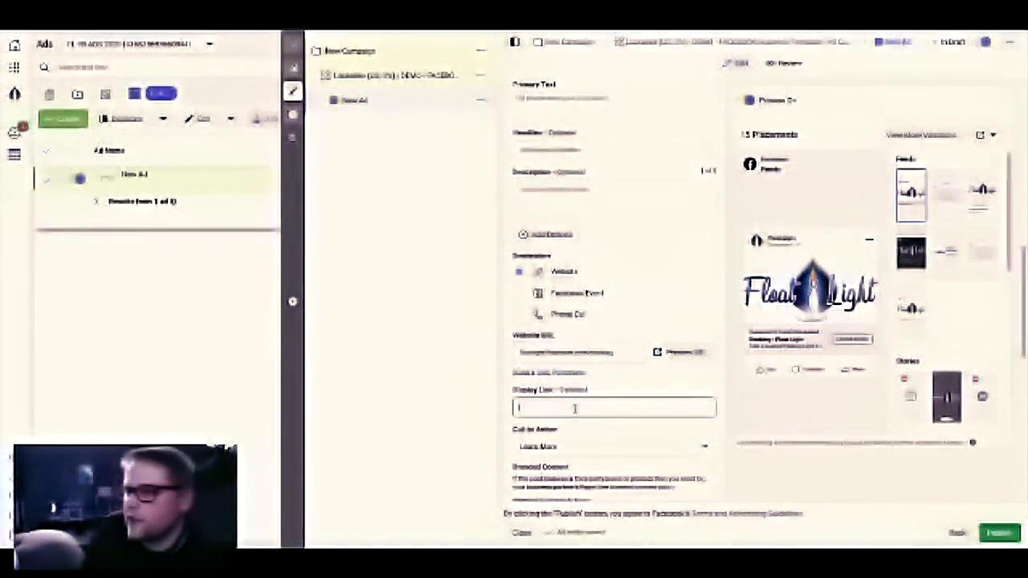
scroll(567, 417, down, 3)
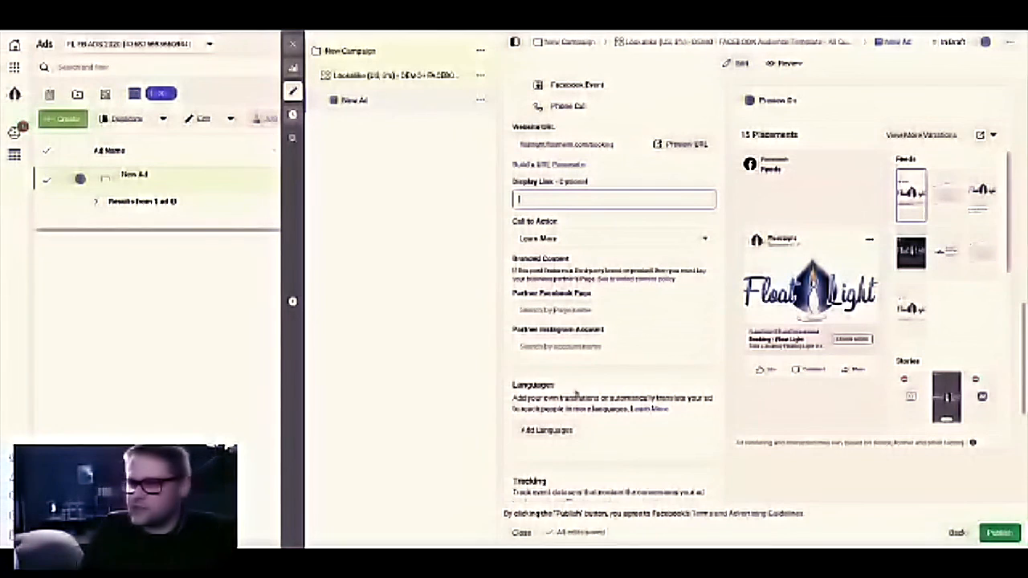
click(550, 238)
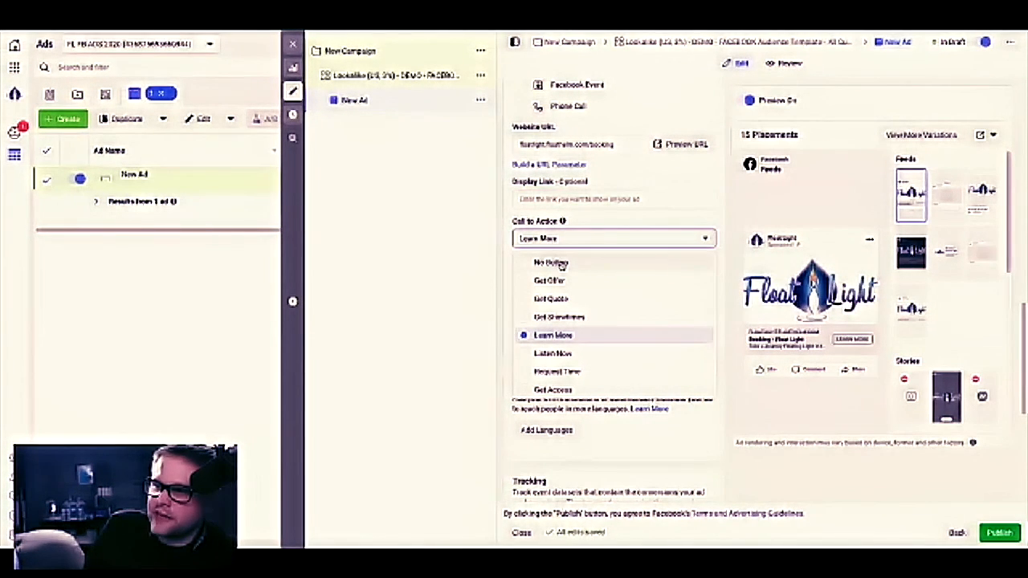
scroll(561, 273, down, 3)
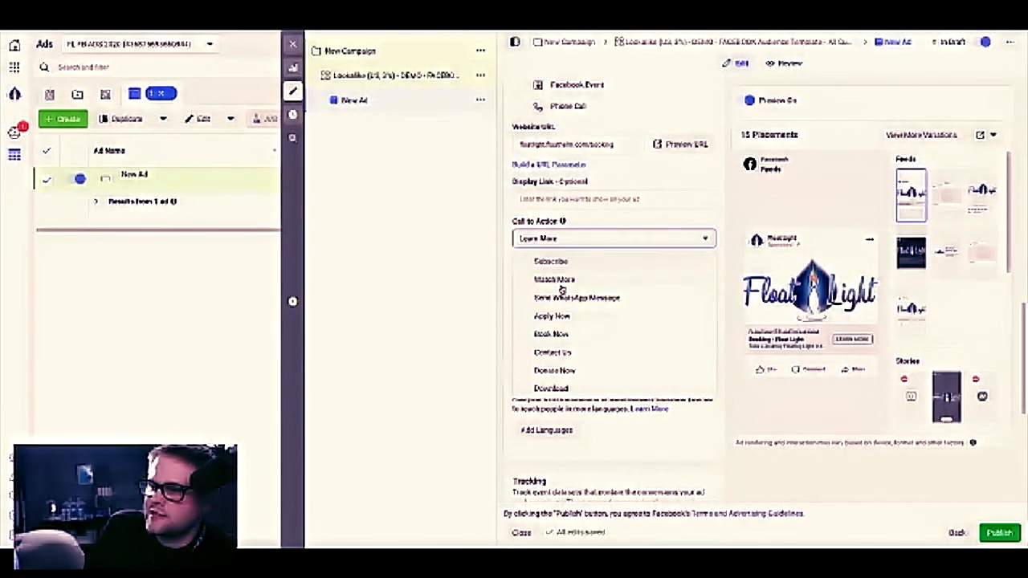
click(552, 333)
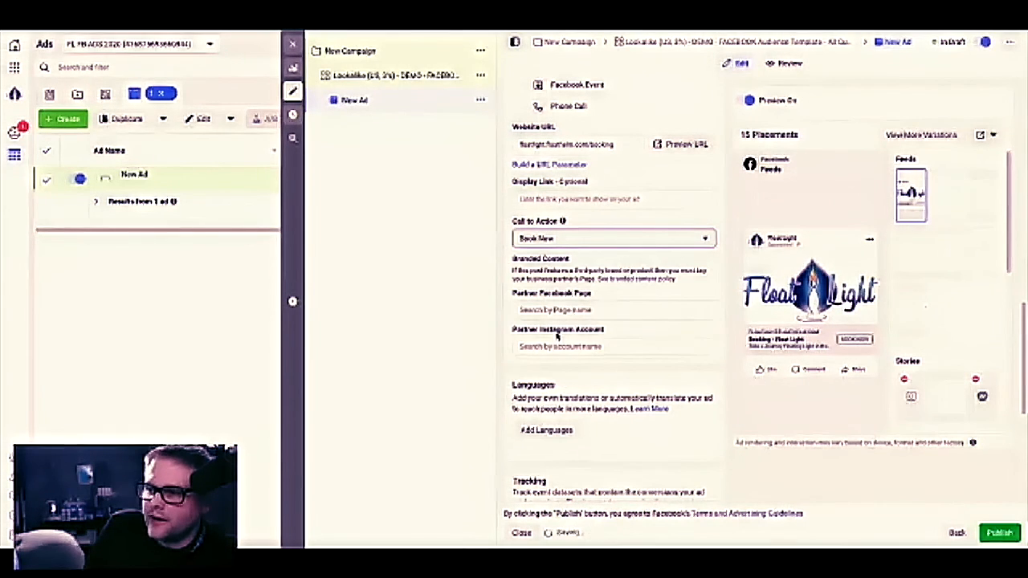
Look through the other call-to-action choices and keep the current selection.
click(598, 239)
scroll(590, 321, down, 3)
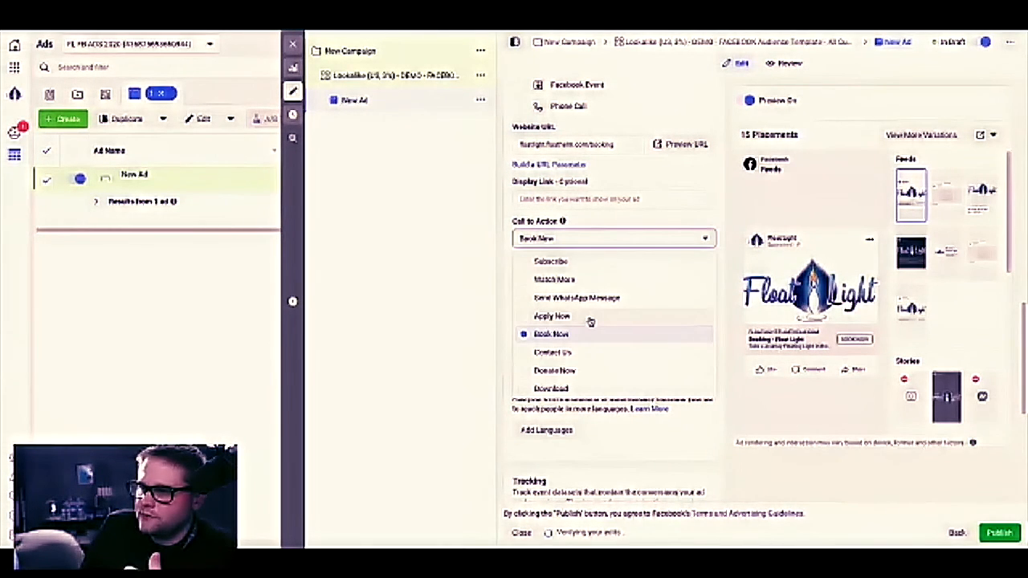
scroll(589, 323, up, 5)
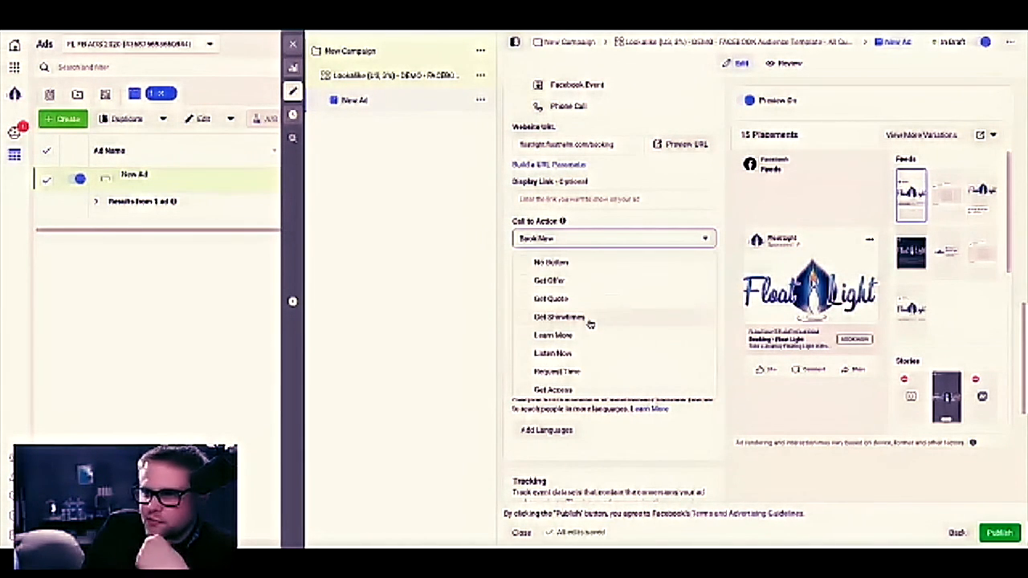
click(593, 222)
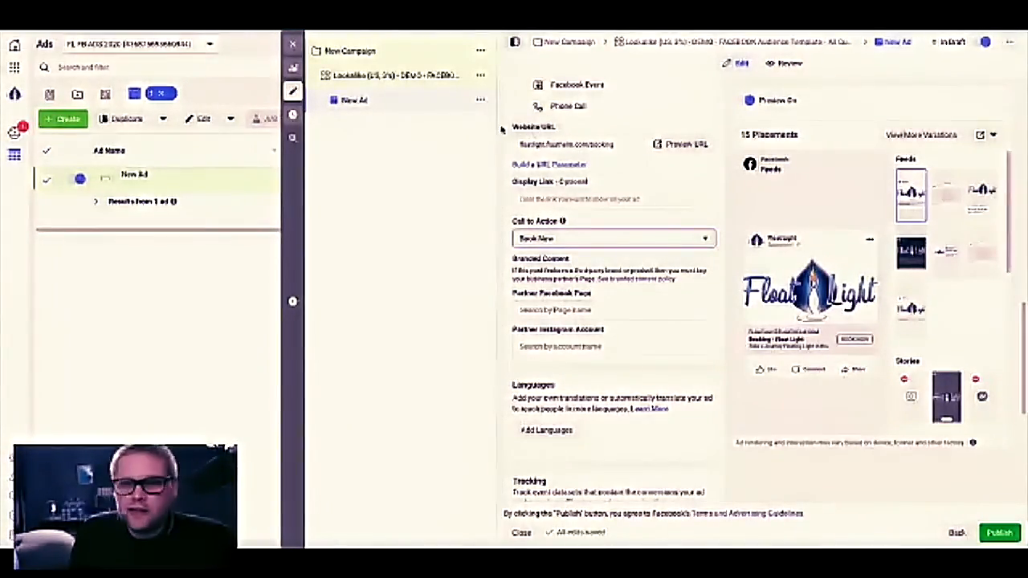
Review the ad from its display link and destination back through the identity, ad setup and creative sections.
scroll(572, 159, up, 1)
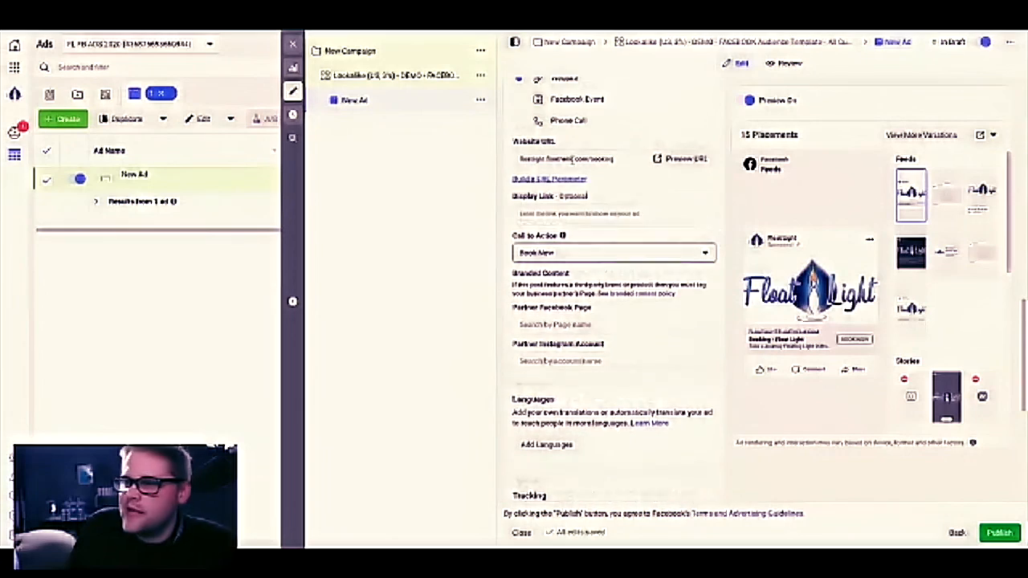
click(581, 212)
scroll(594, 193, up, 10)
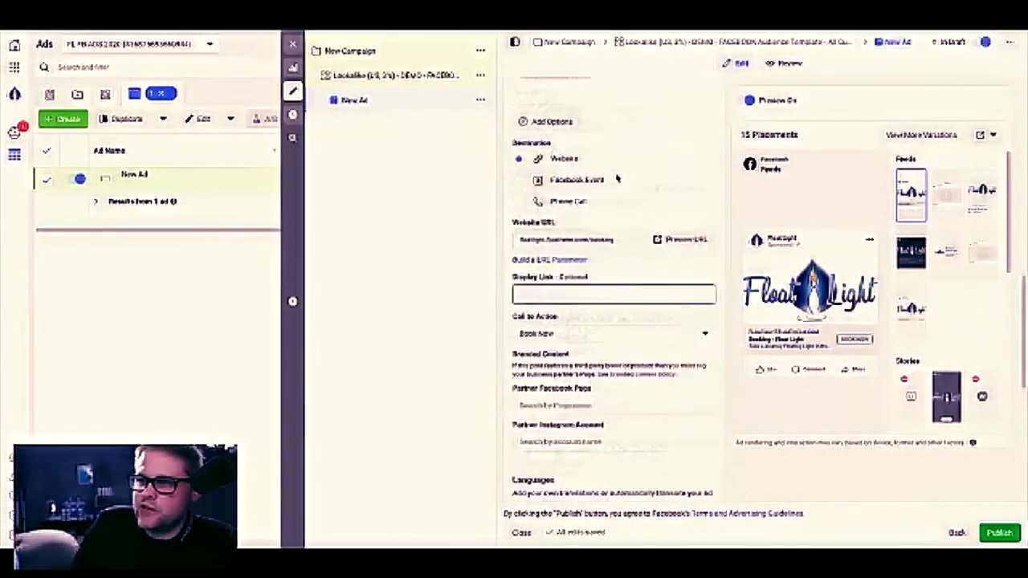
scroll(603, 188, up, 4)
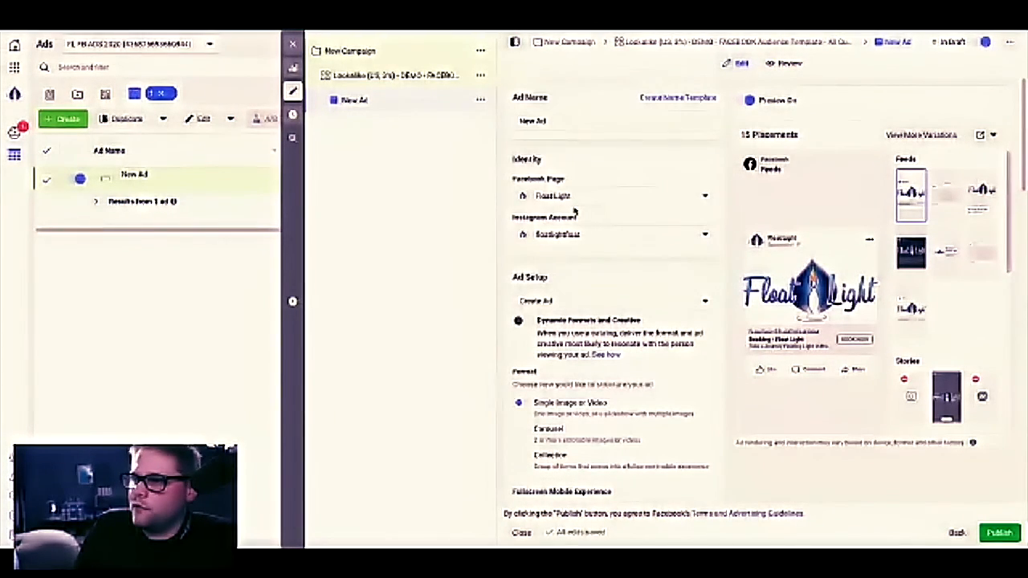
scroll(658, 162, down, 10)
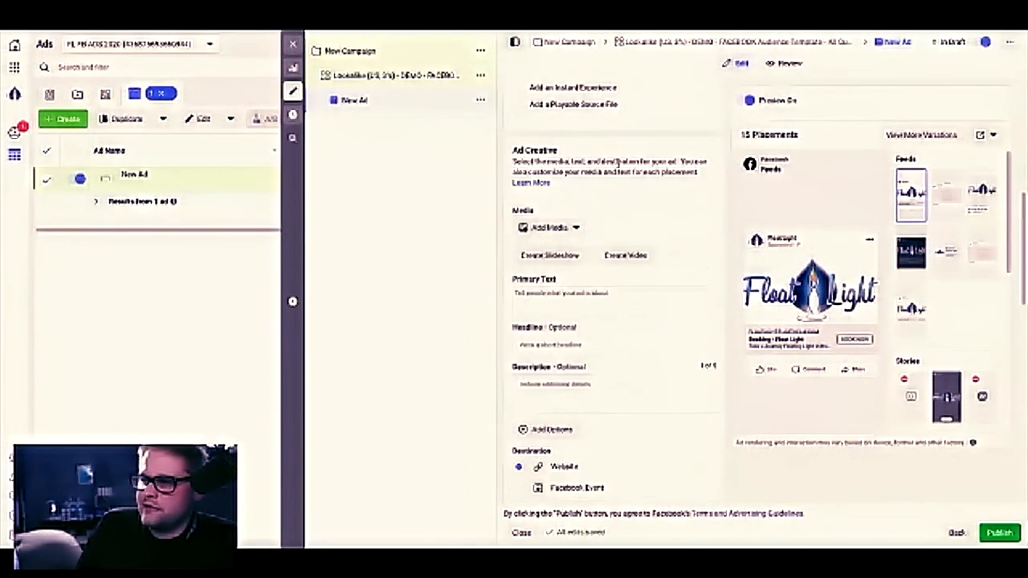
Enter "Curious about floating?" as the ad's primary text and copy the same line into the headline.
click(601, 295)
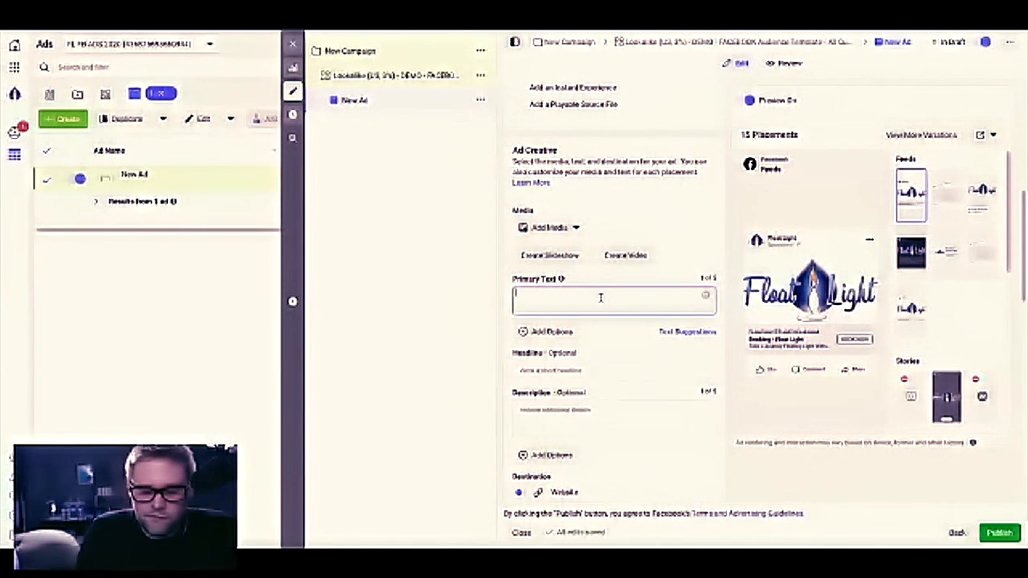
text(Custom)
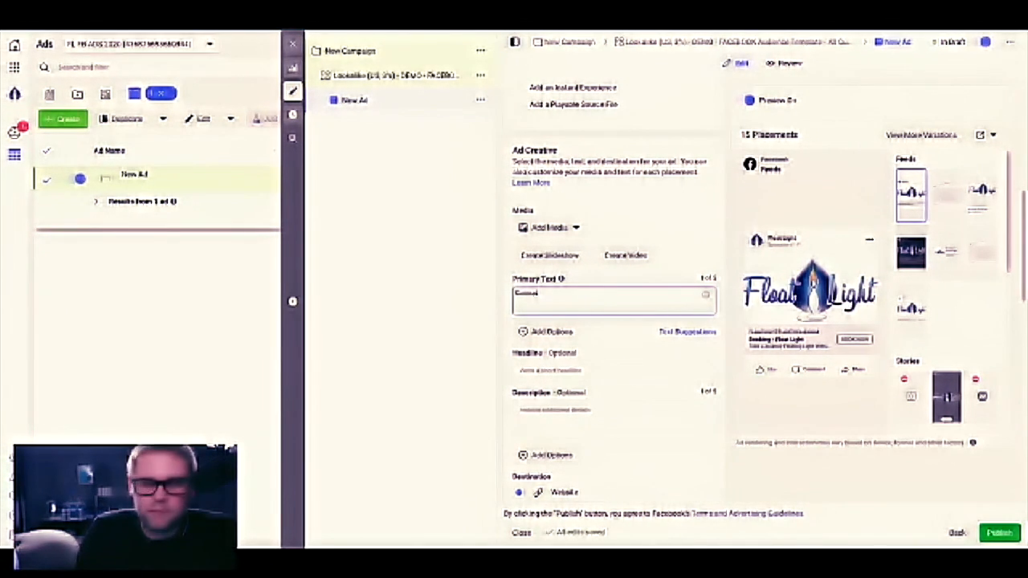
text(s about)
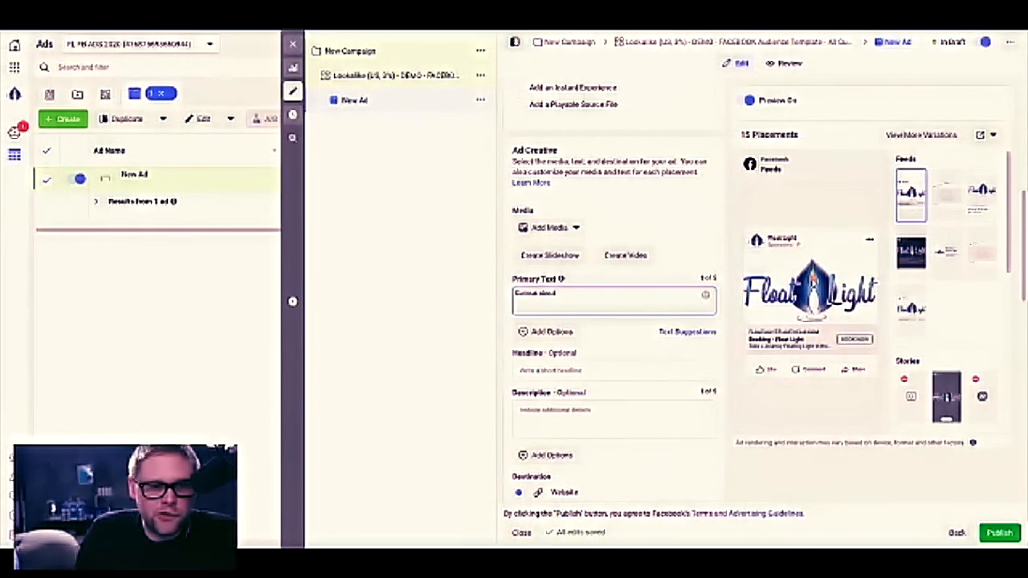
text( floating?)
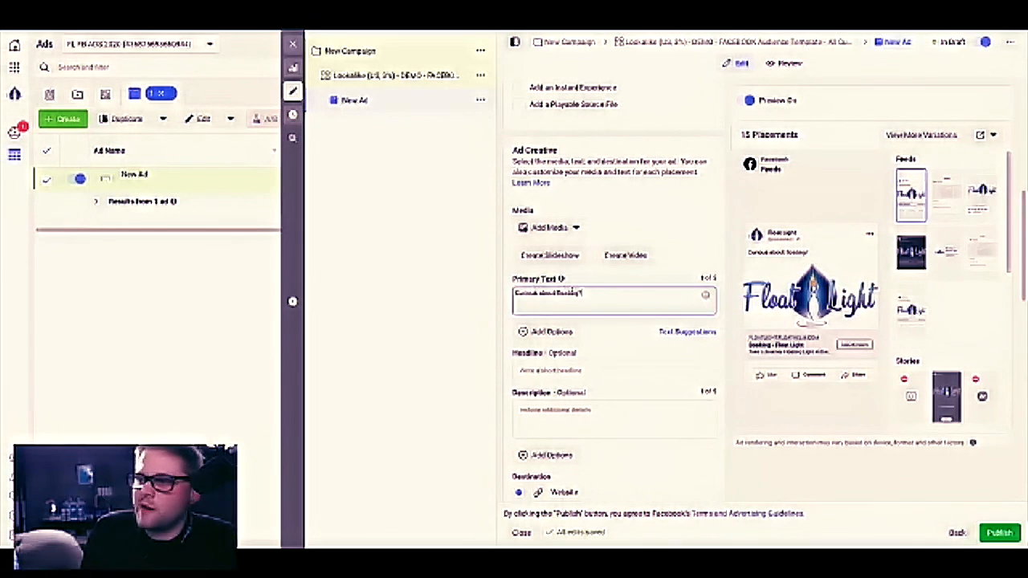
triple_click(580, 292)
key(ctrl+c)
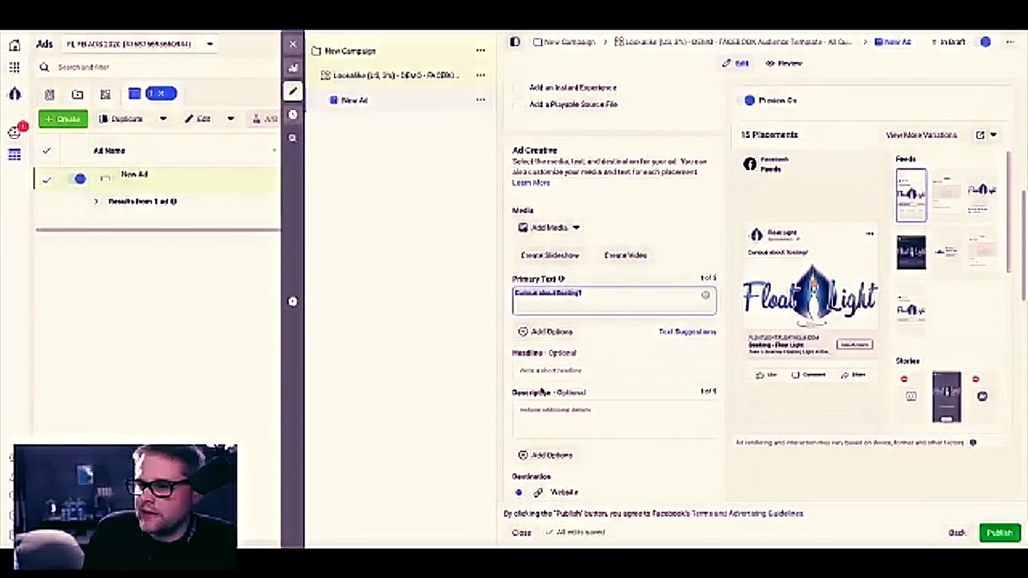
click(553, 356)
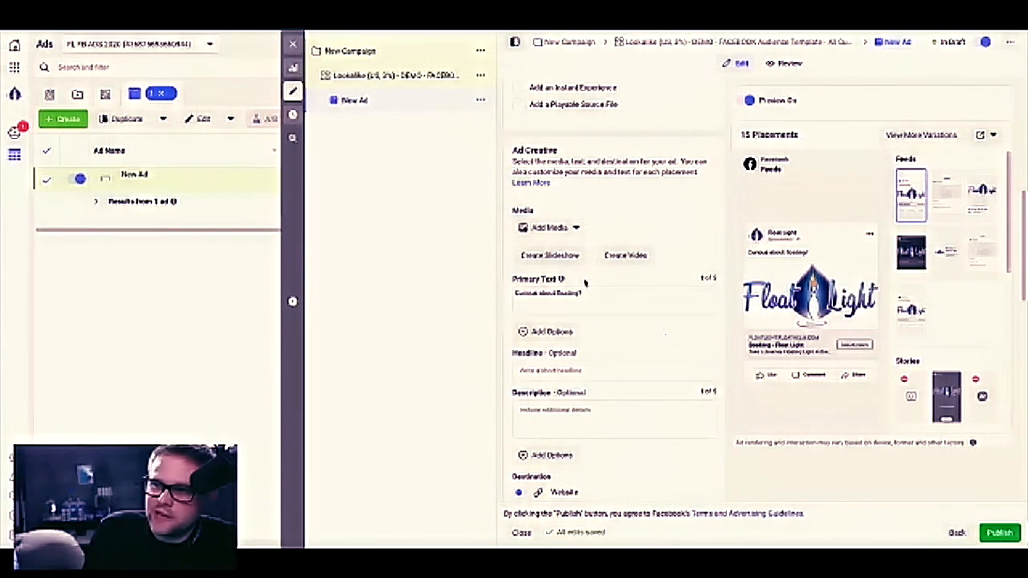
click(567, 370)
key(ctrl+v)
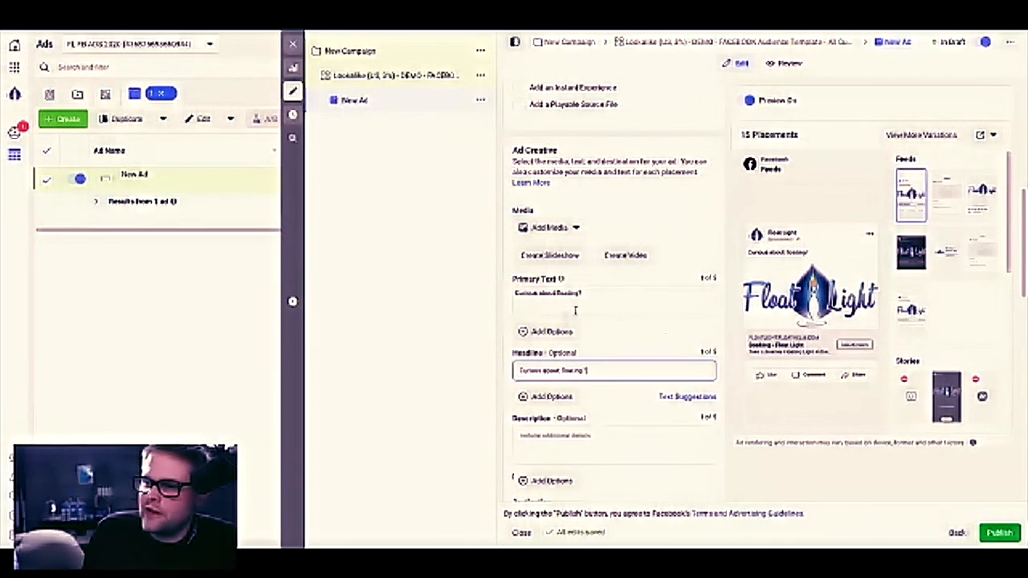
Replace the ad's primary text with "Did you know you can float on water?".
key(shift+Tab)
key(shift+Tab)
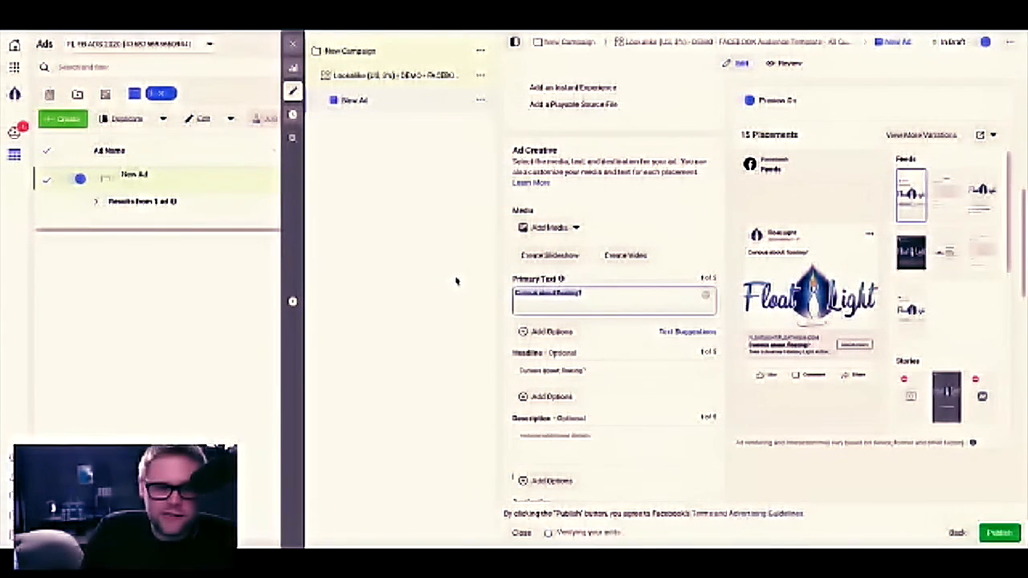
text(Hi)
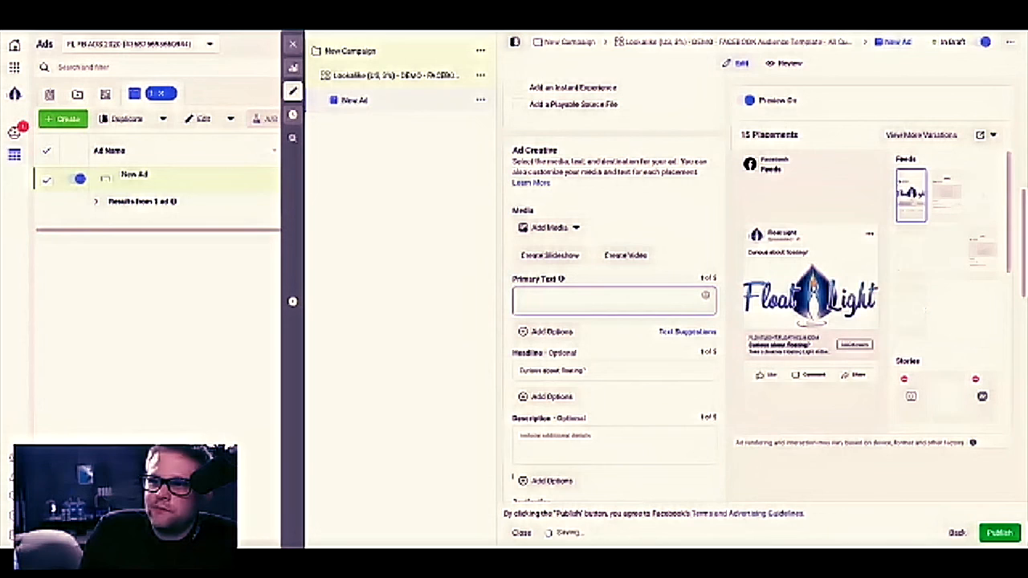
text(Be rea)
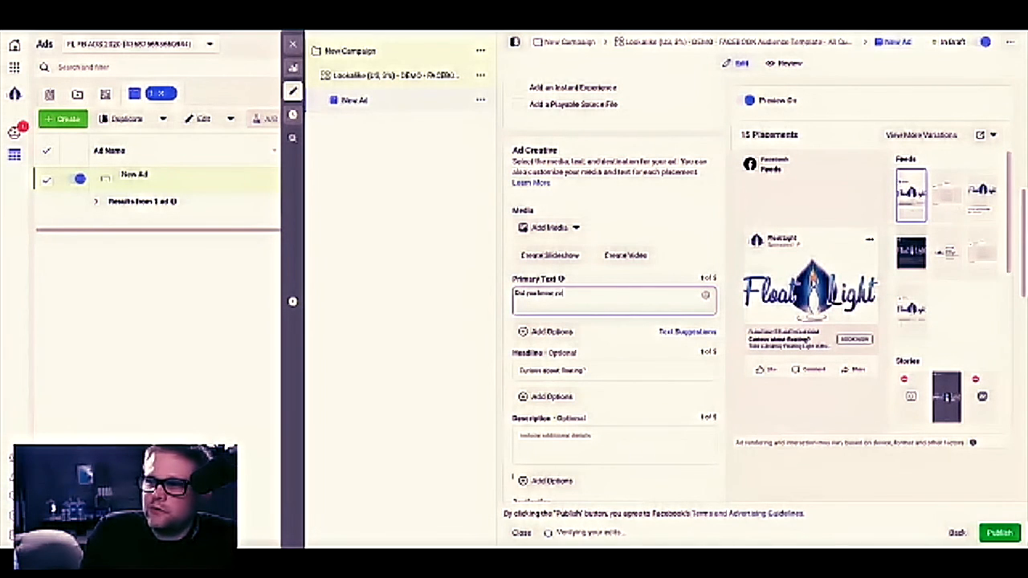
text(float)
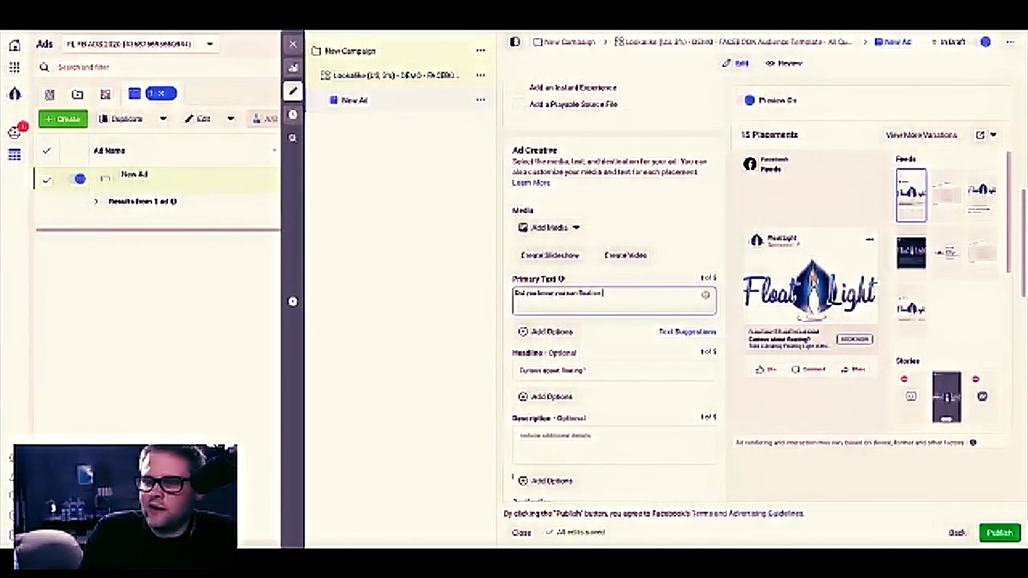
text( air)
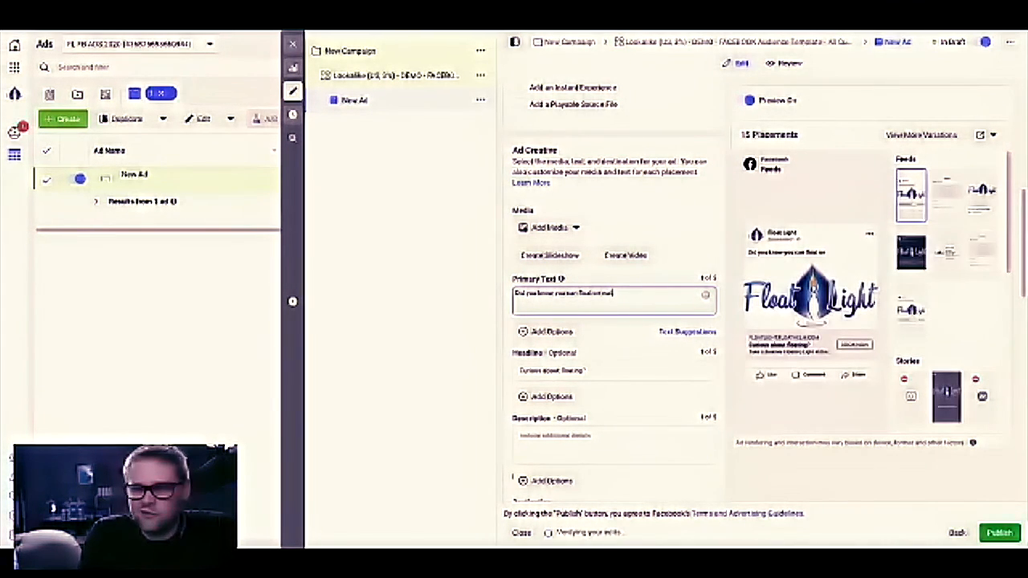
text(?)
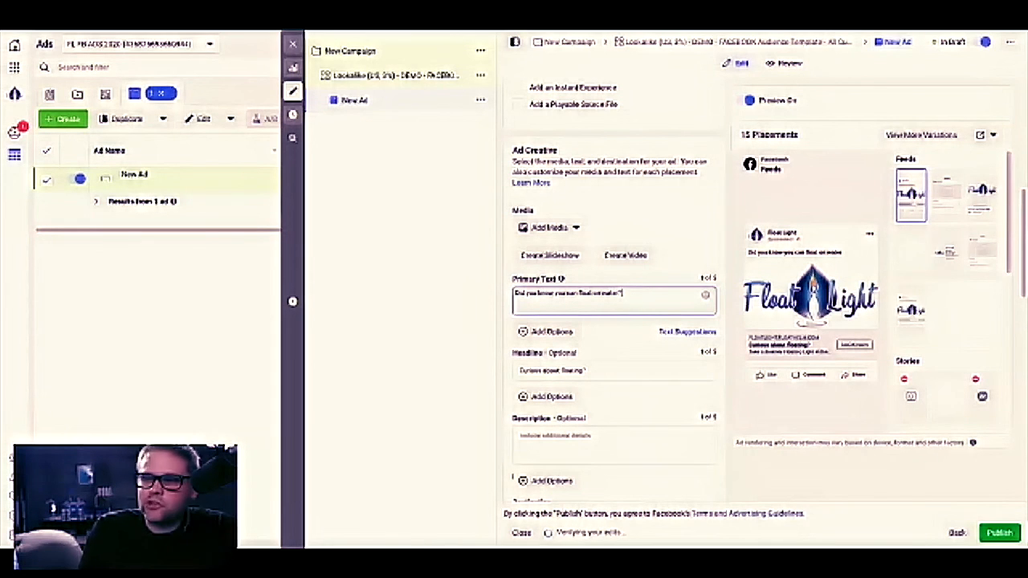
Add two blank alternative options for the primary text and remove both of them.
click(548, 330)
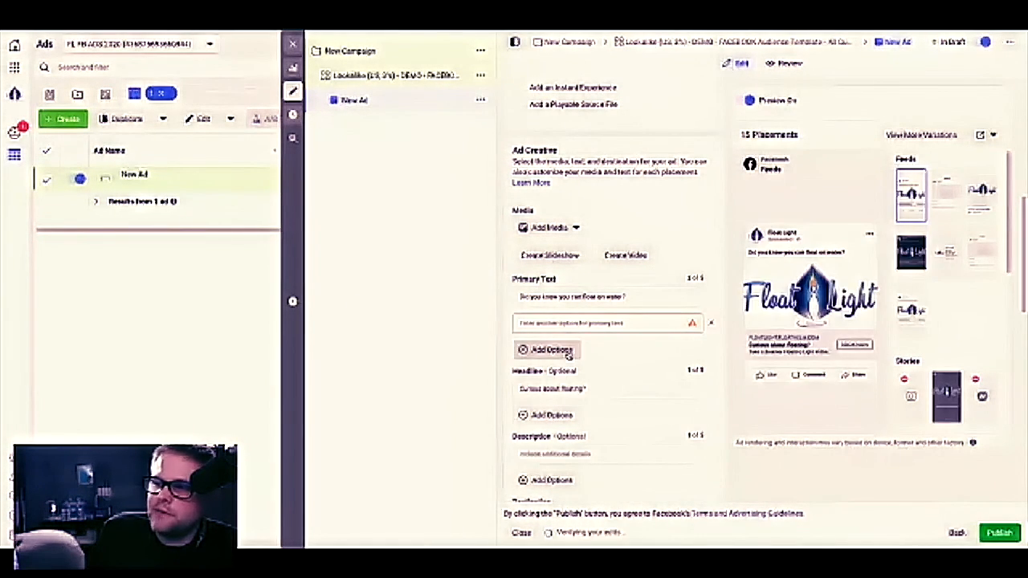
click(549, 350)
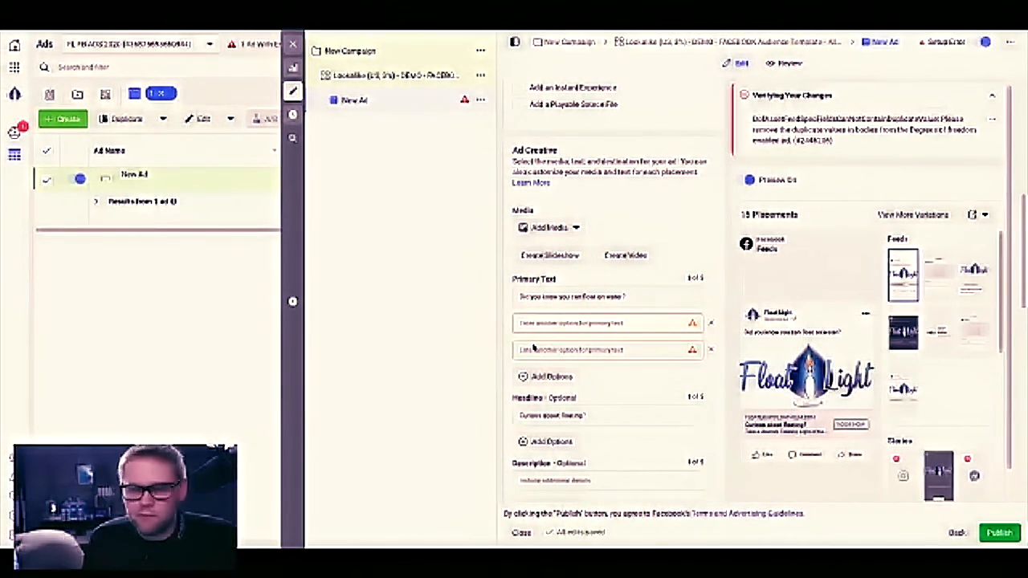
click(711, 323)
click(710, 324)
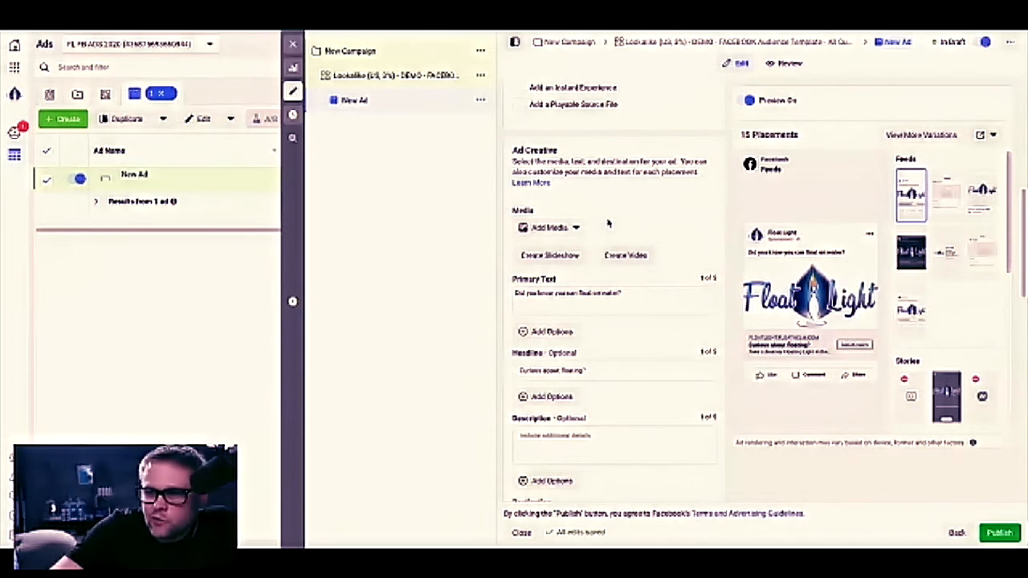
Leave the description empty, open the account's video library for the ad's media, and check which other video sources are offered.
click(576, 440)
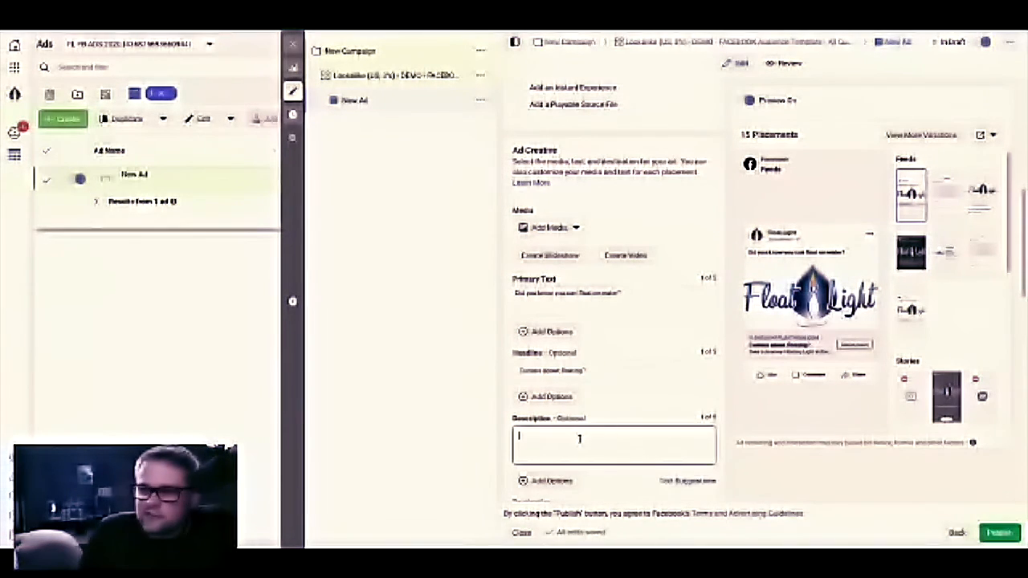
scroll(593, 303, down, 2)
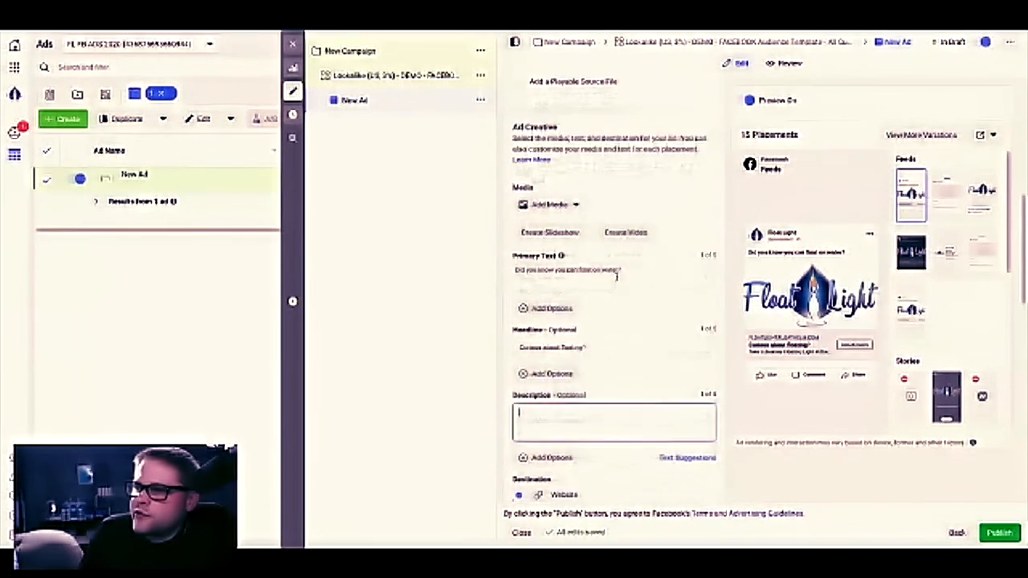
click(554, 155)
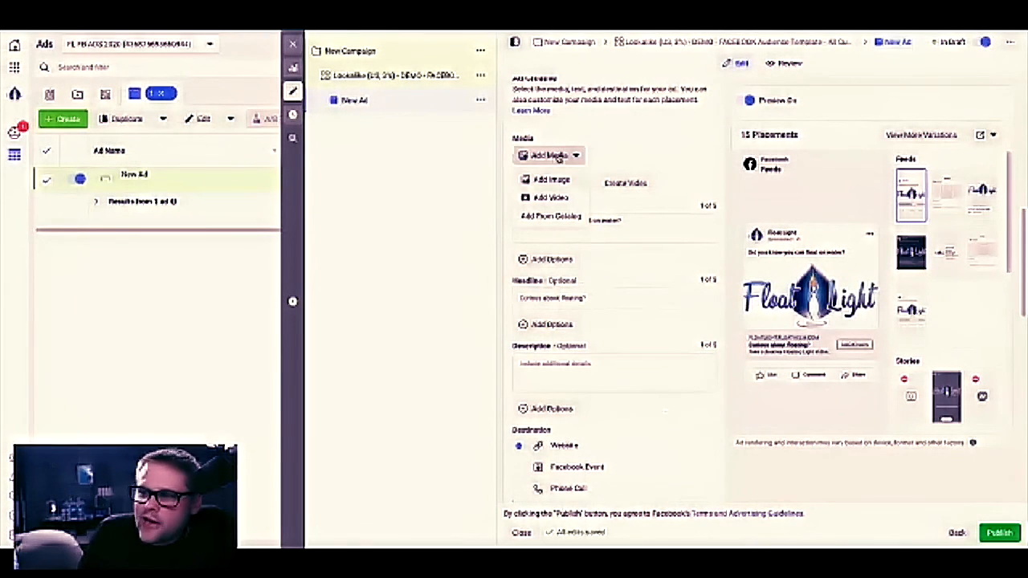
click(547, 199)
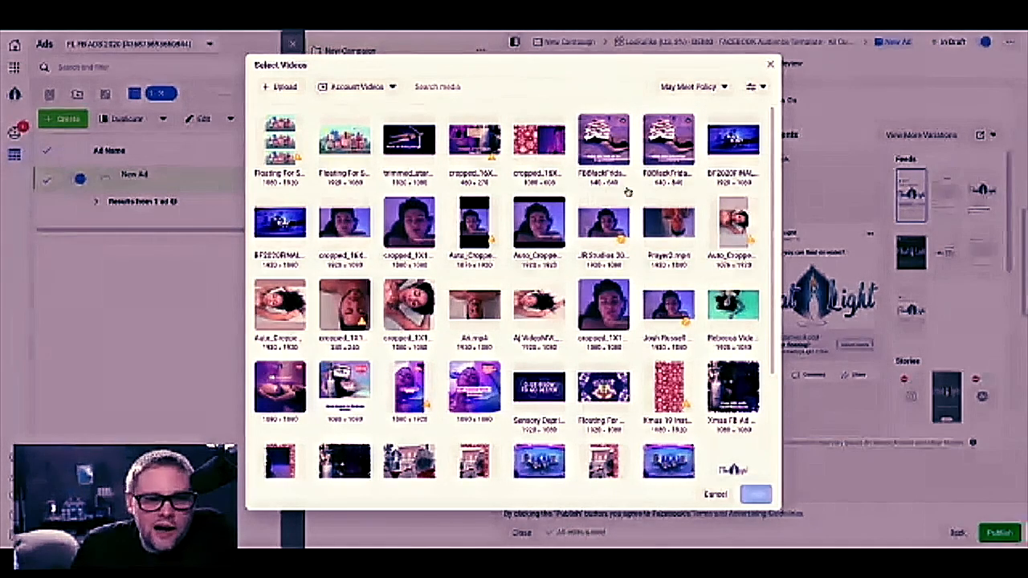
scroll(613, 205, down, 3)
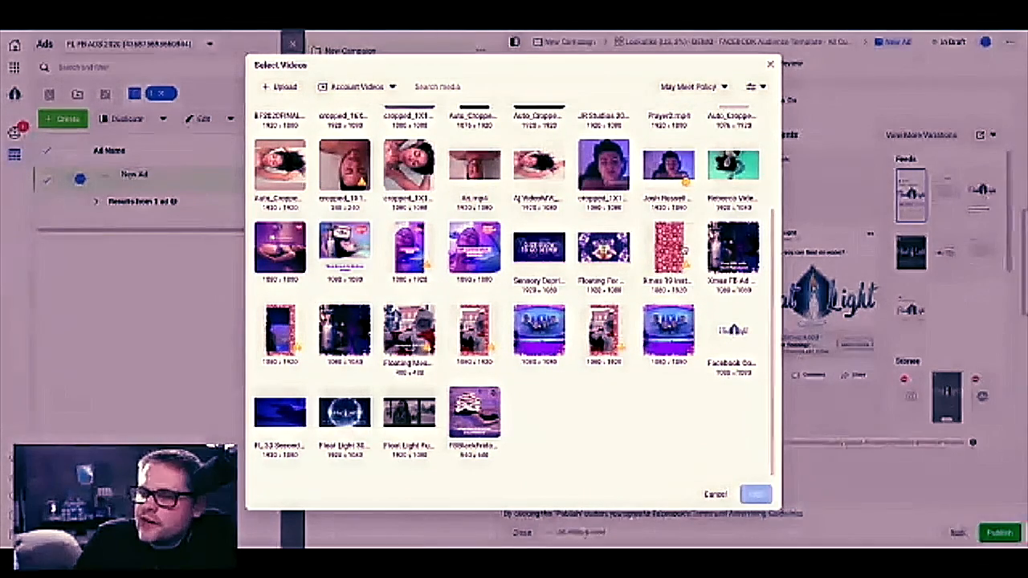
click(333, 88)
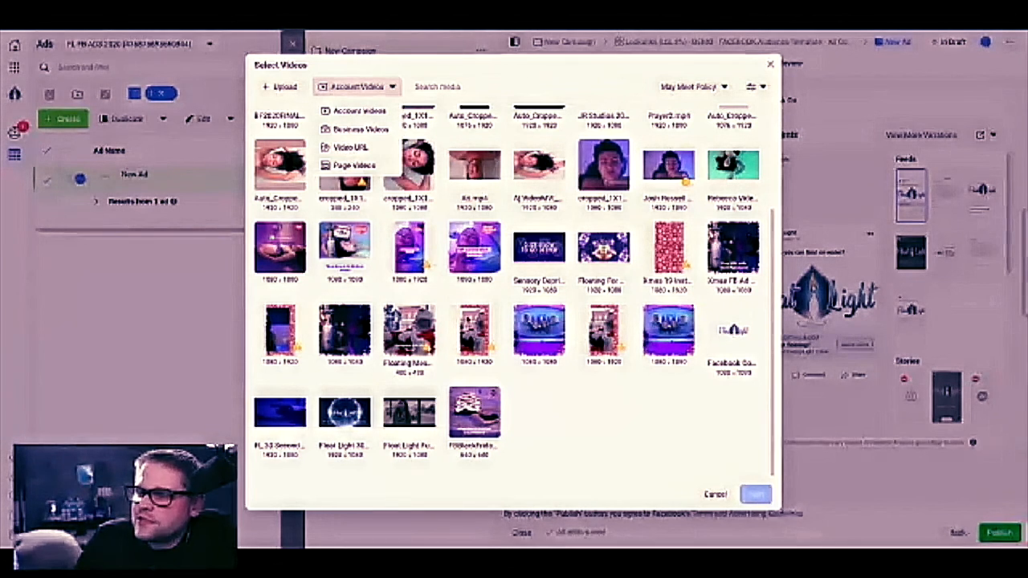
click(539, 394)
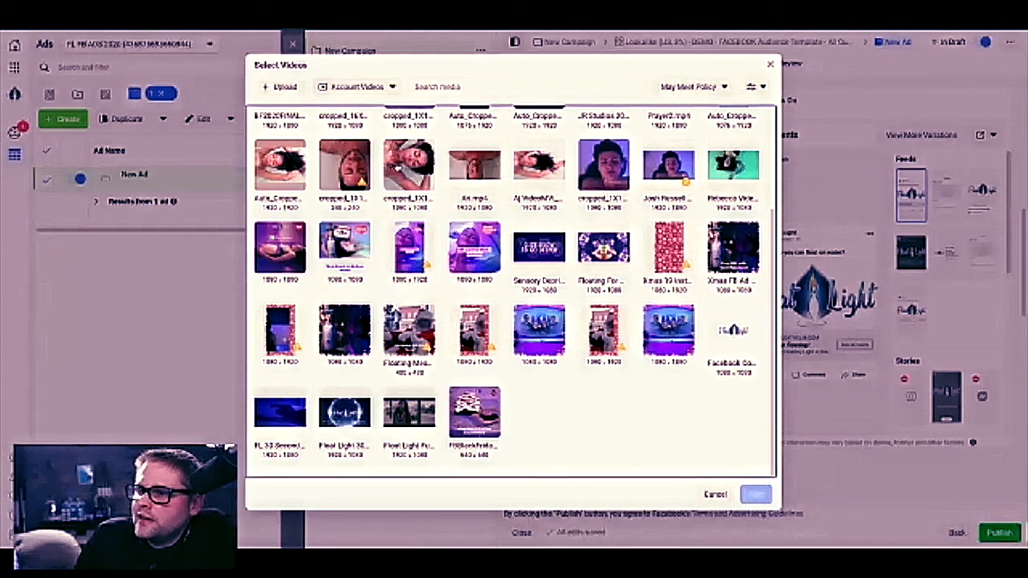
Add the 1920 × 1080 video of a person floating in turquoise water, leaving the Vertical (9:16) and Square (1:1) crops unselected.
click(727, 182)
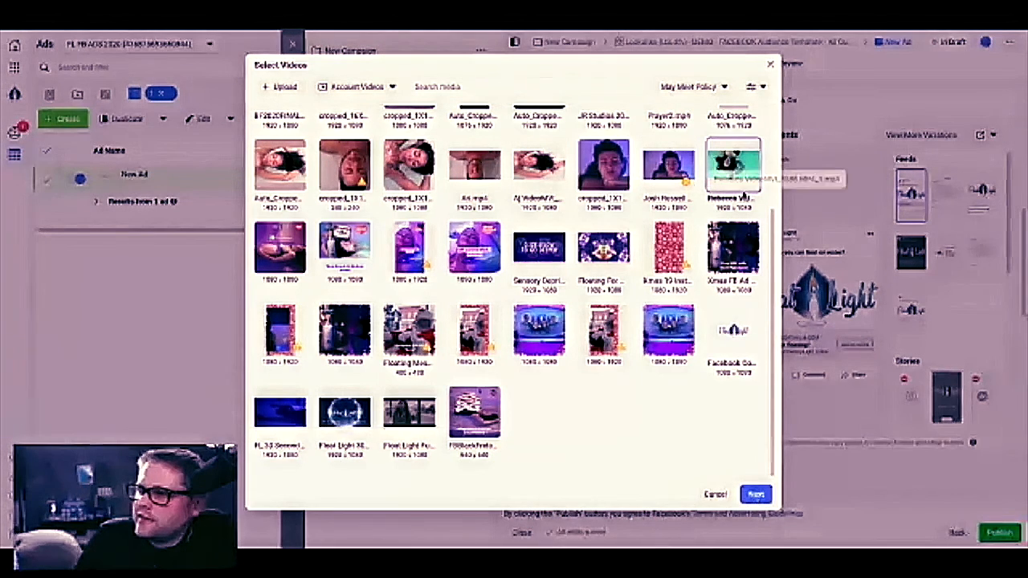
click(755, 494)
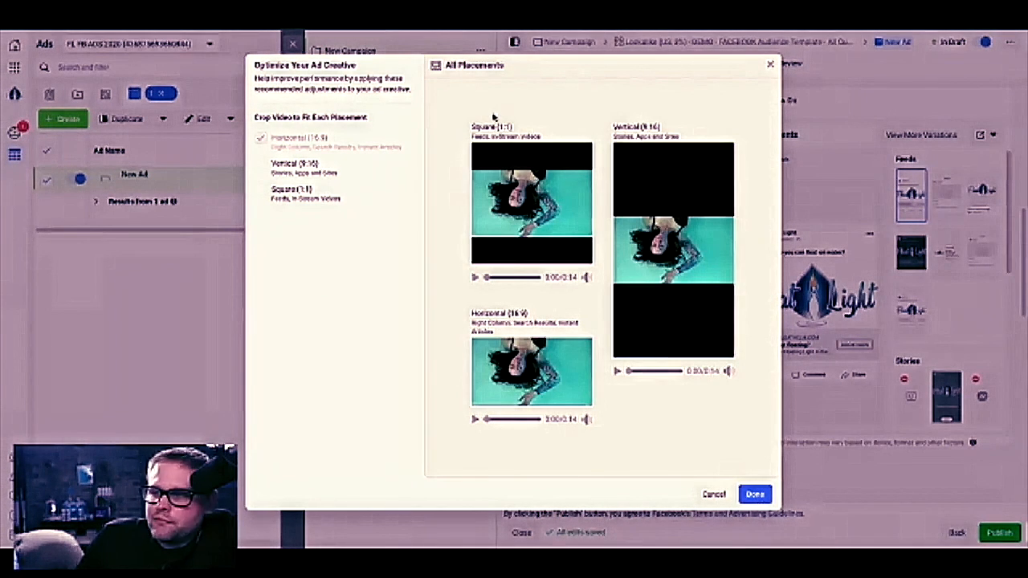
click(473, 277)
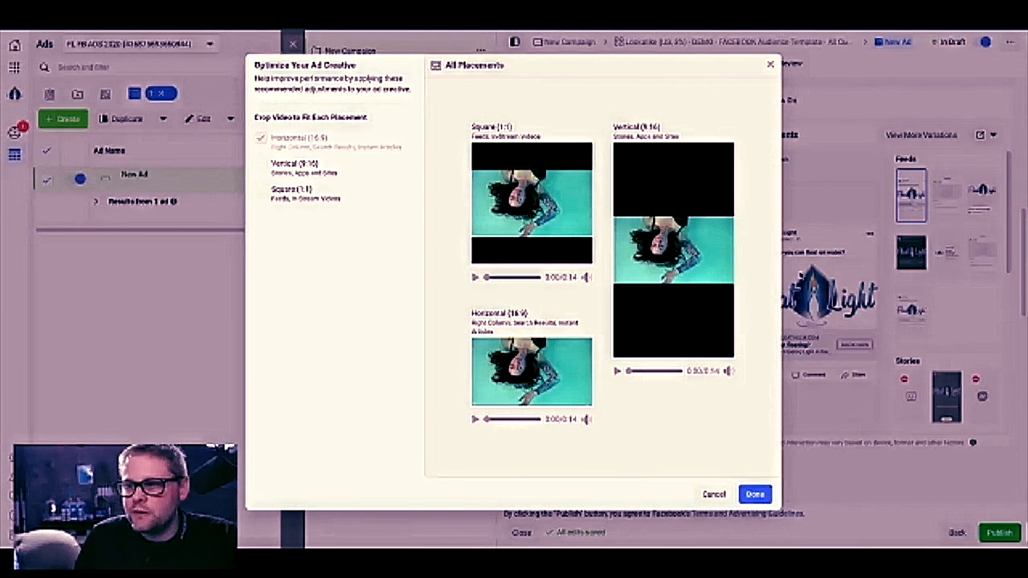
click(753, 492)
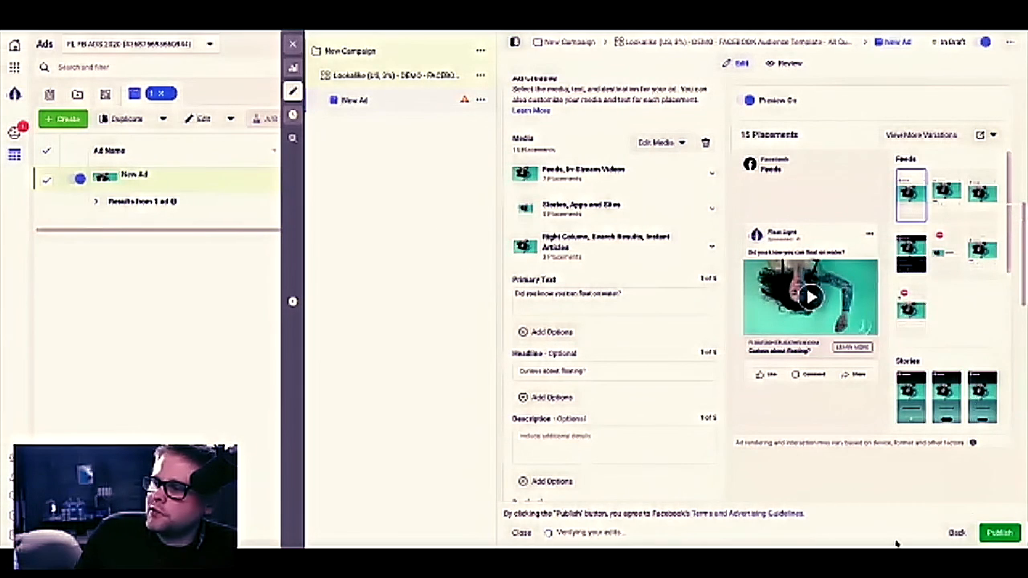
Return to the campaign's ad set and remove the Lookalike (US, 3%) audience from its custom audiences.
click(956, 533)
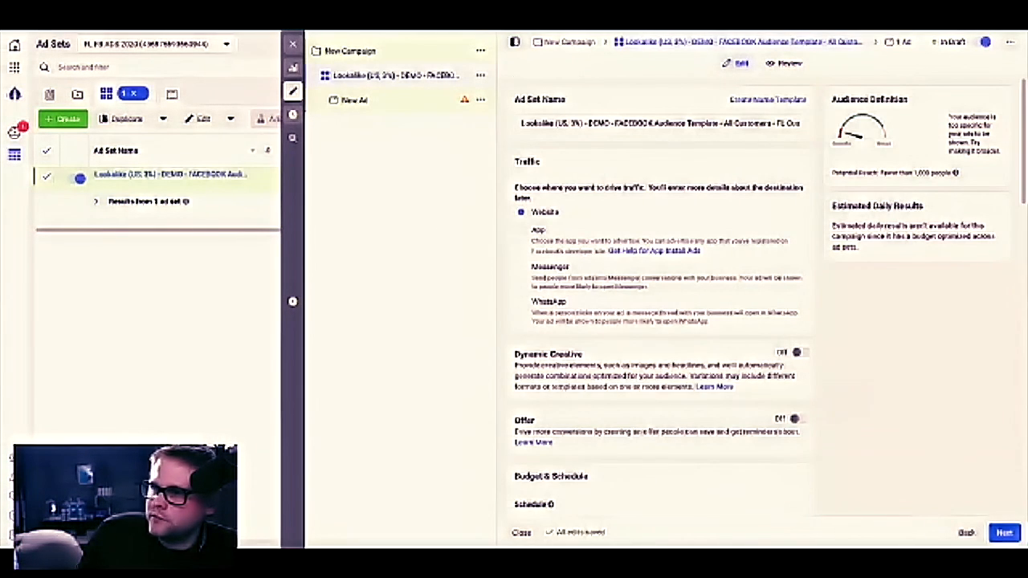
click(290, 45)
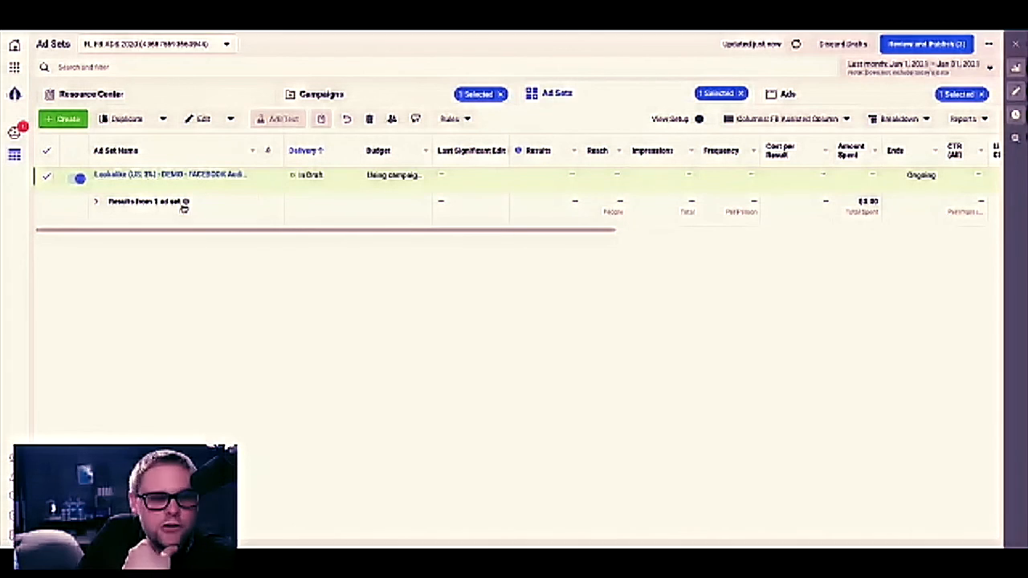
mouse_move(185, 204)
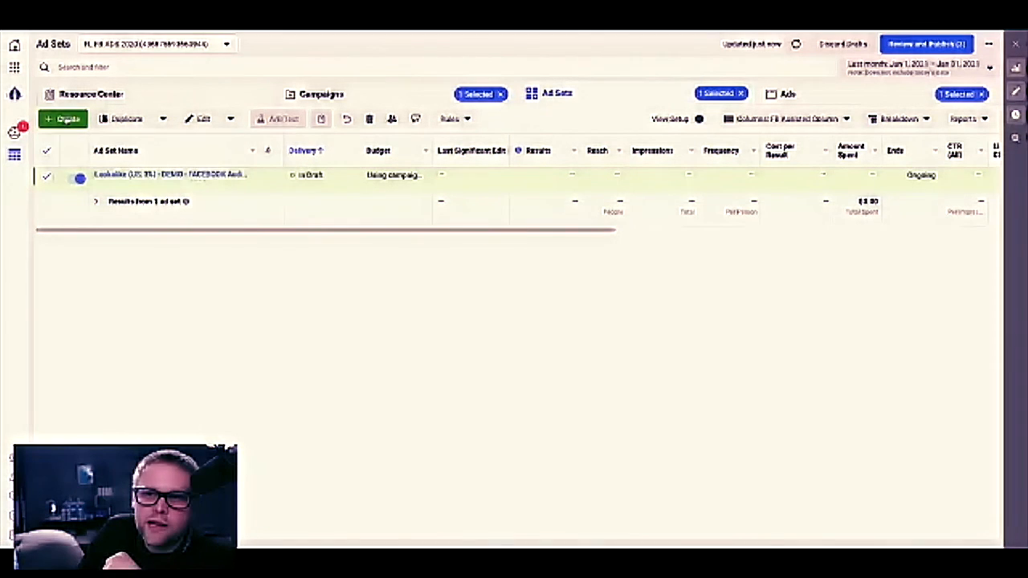
click(151, 184)
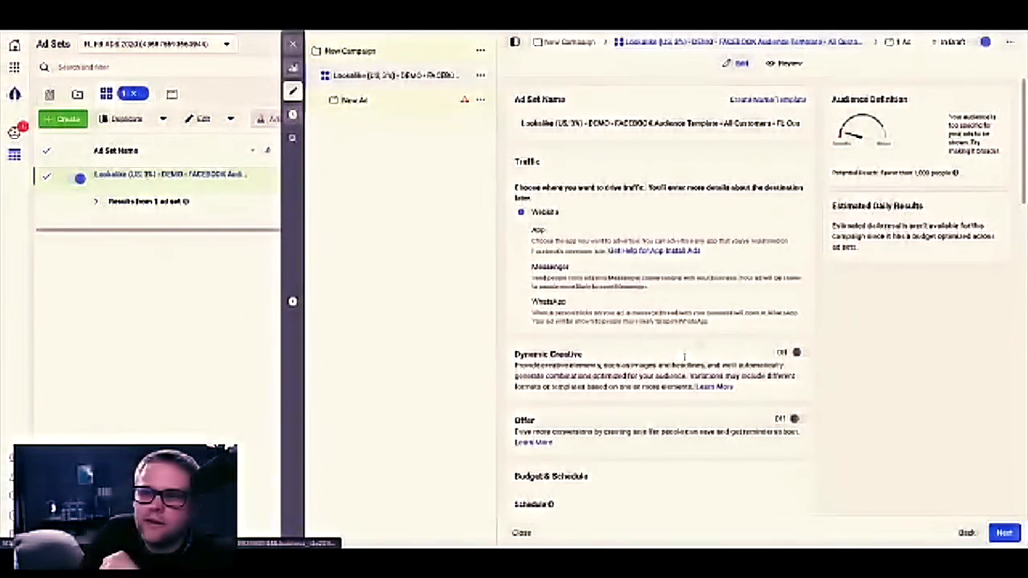
scroll(674, 321, down, 10)
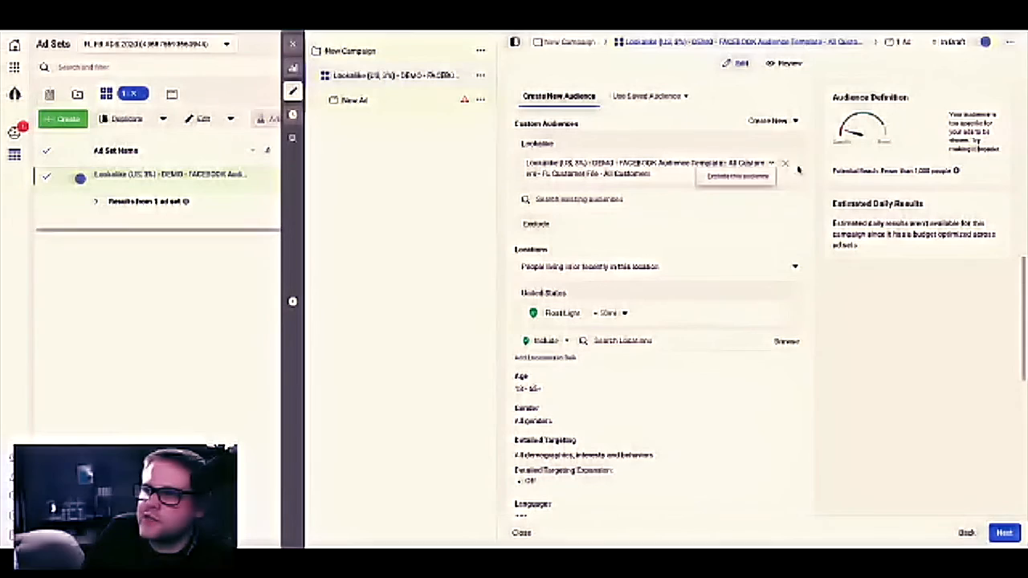
click(785, 164)
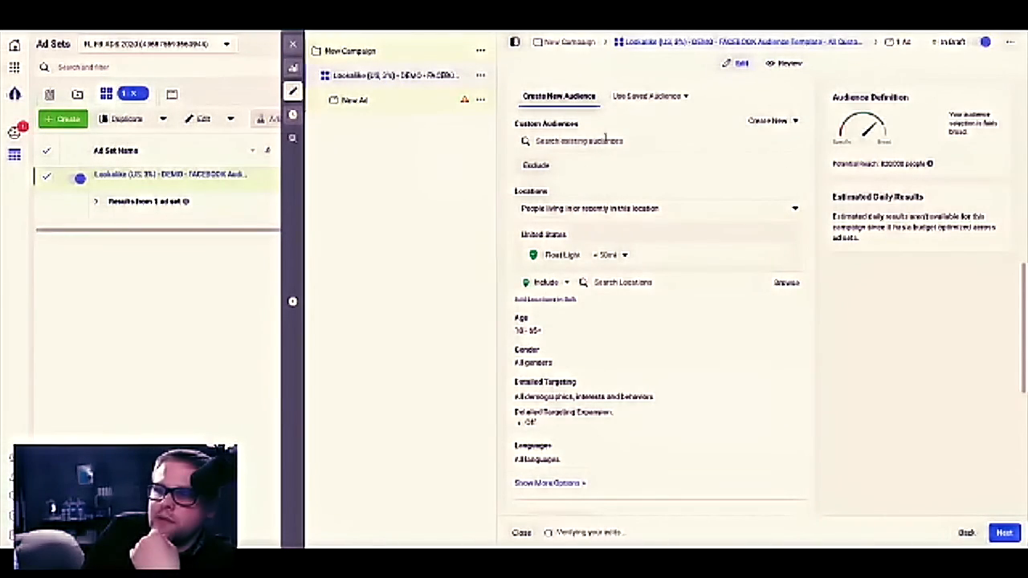
key(ctrl+Up)
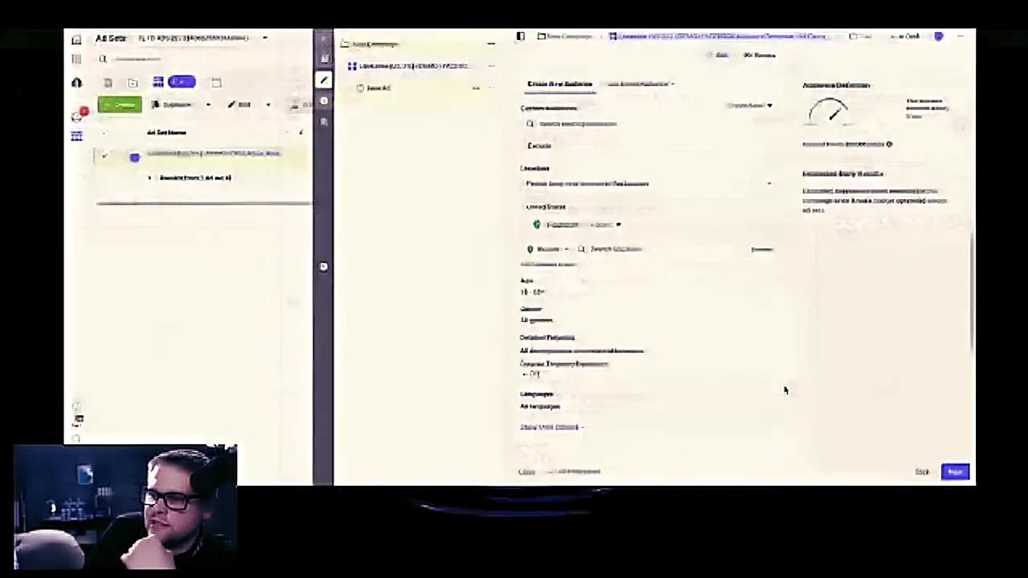
click(575, 46)
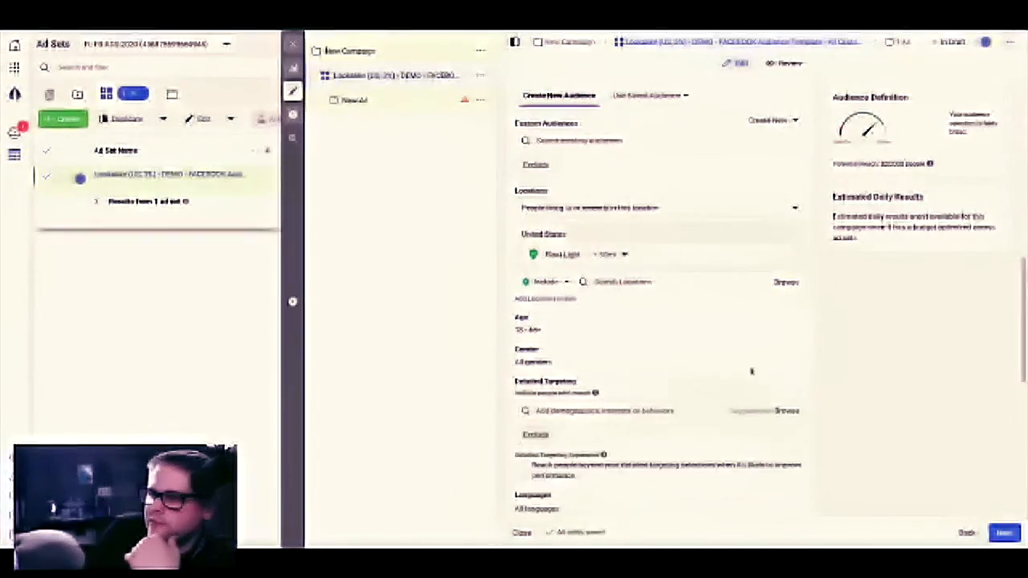
Search the detailed targeting for wellness, add the suggested interest Wellness (alternative medicine), and turn on detailed targeting expansion.
click(606, 410)
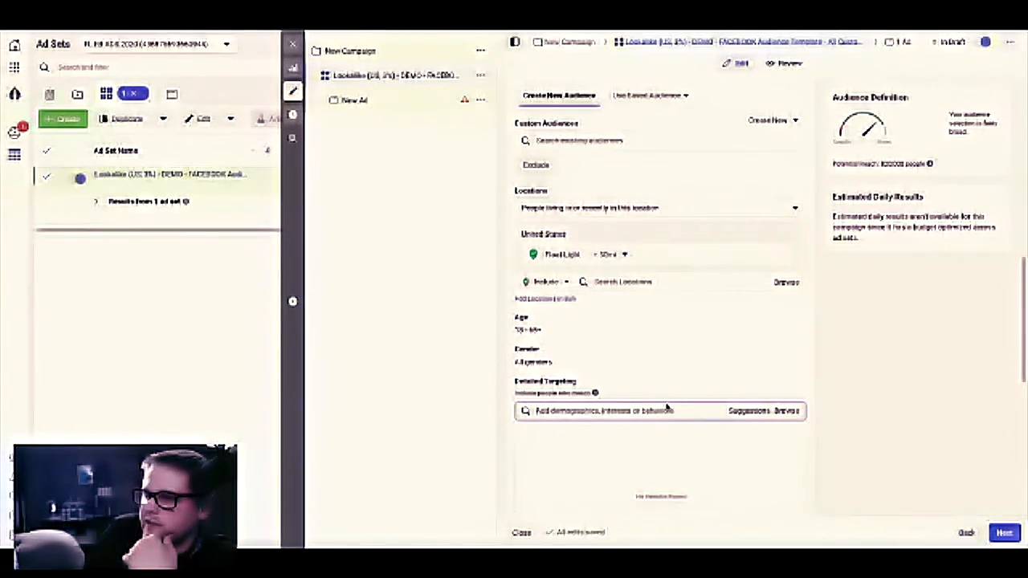
text(retired)
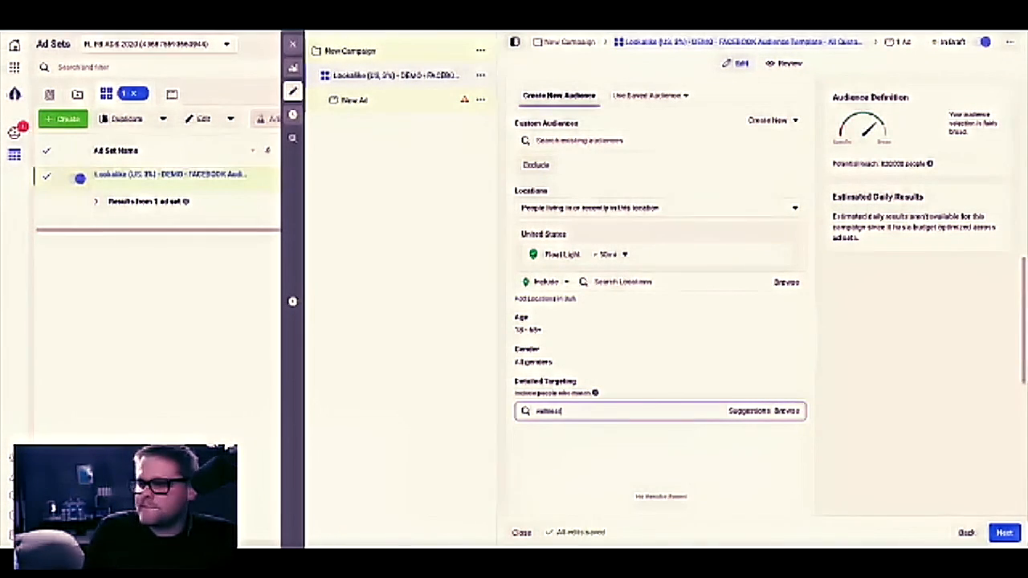
scroll(686, 391, down, 3)
click(584, 432)
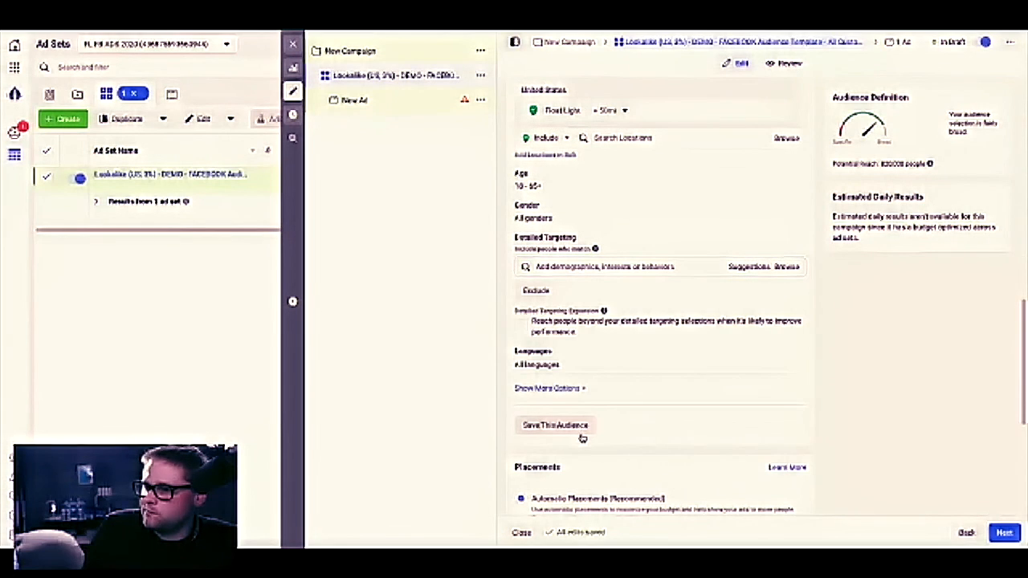
click(746, 267)
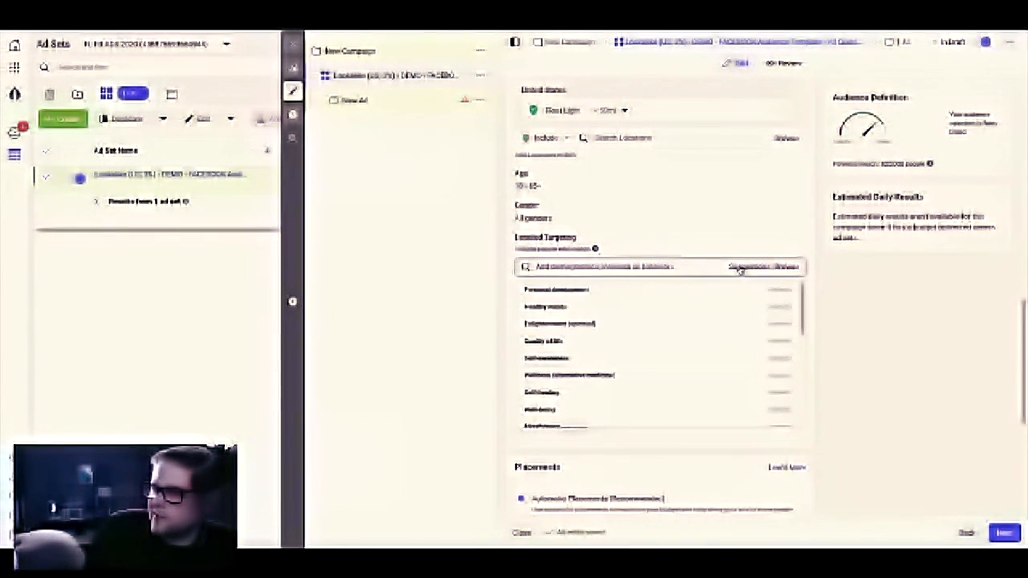
click(578, 375)
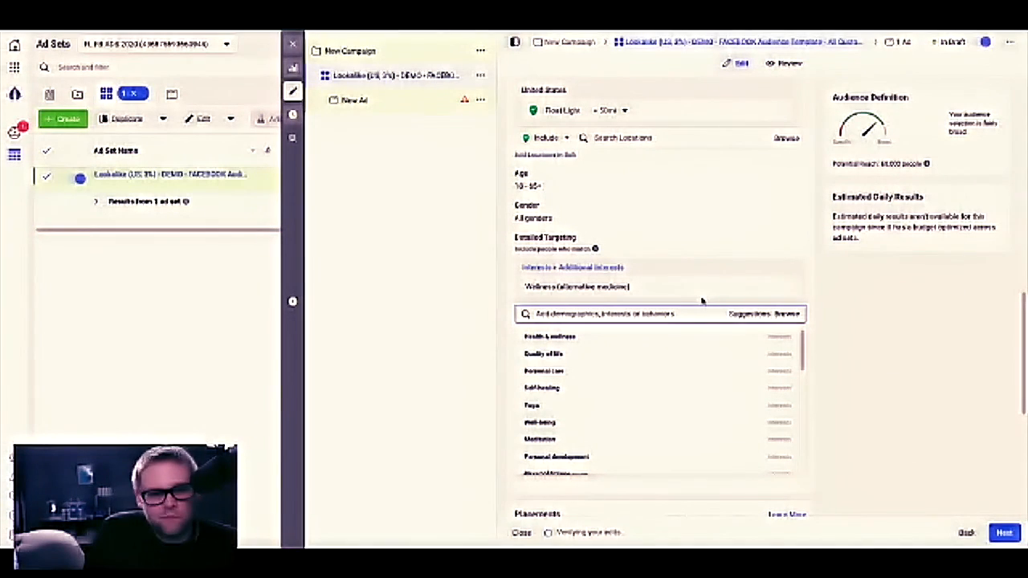
click(502, 319)
click(521, 371)
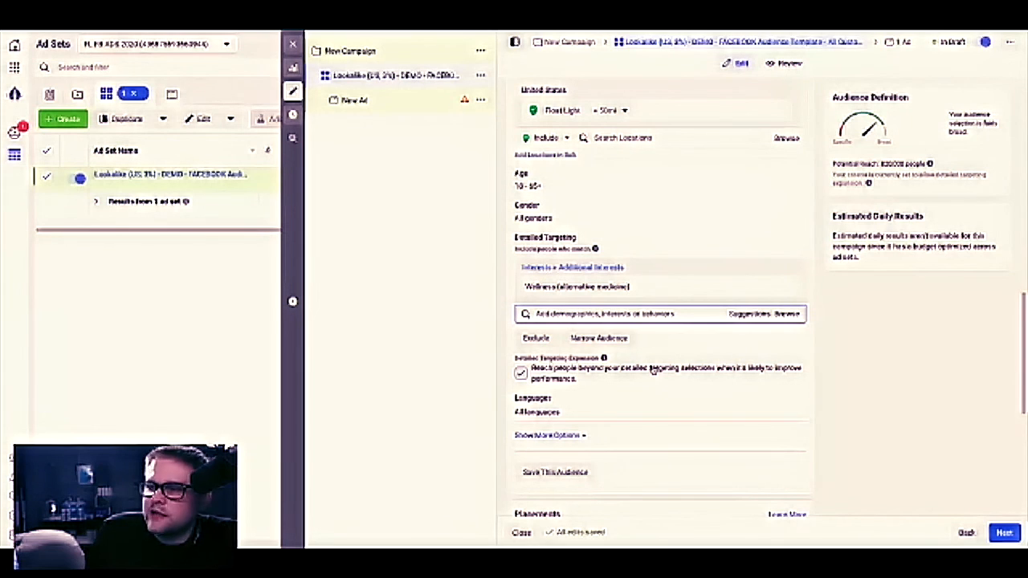
Close the ad set editor and discard all drafts of the new campaign.
scroll(634, 337, up, 10)
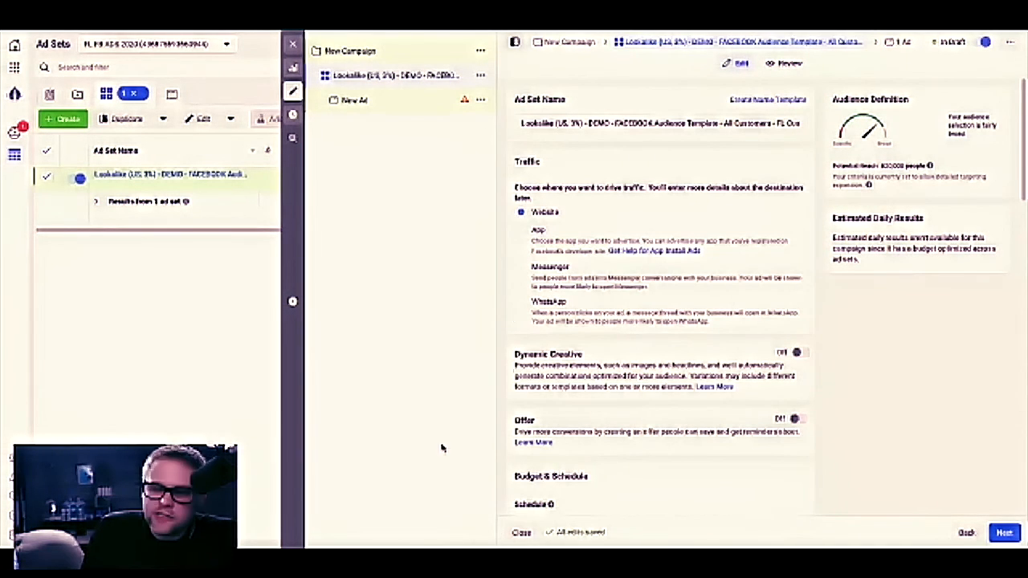
click(966, 532)
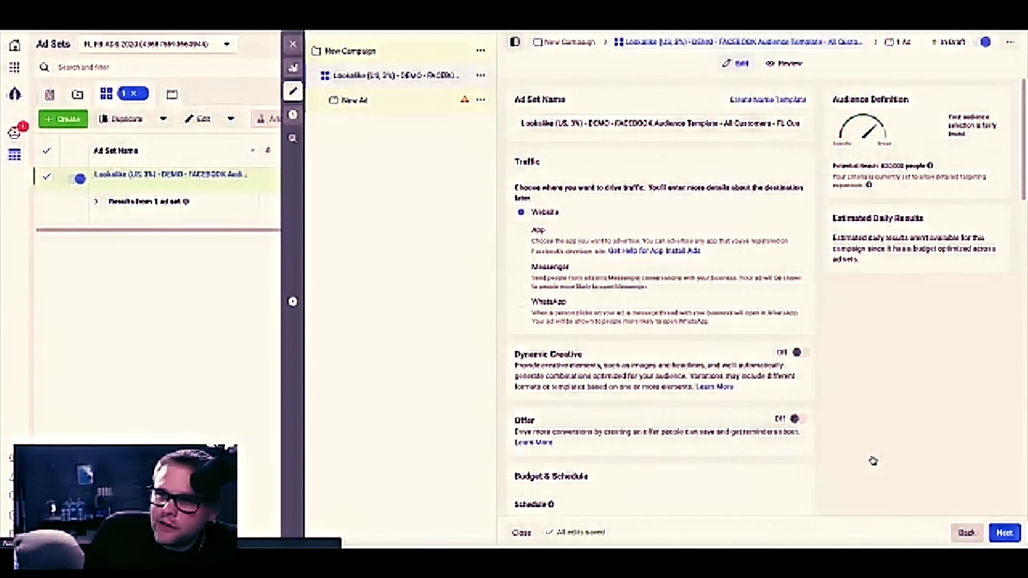
click(296, 44)
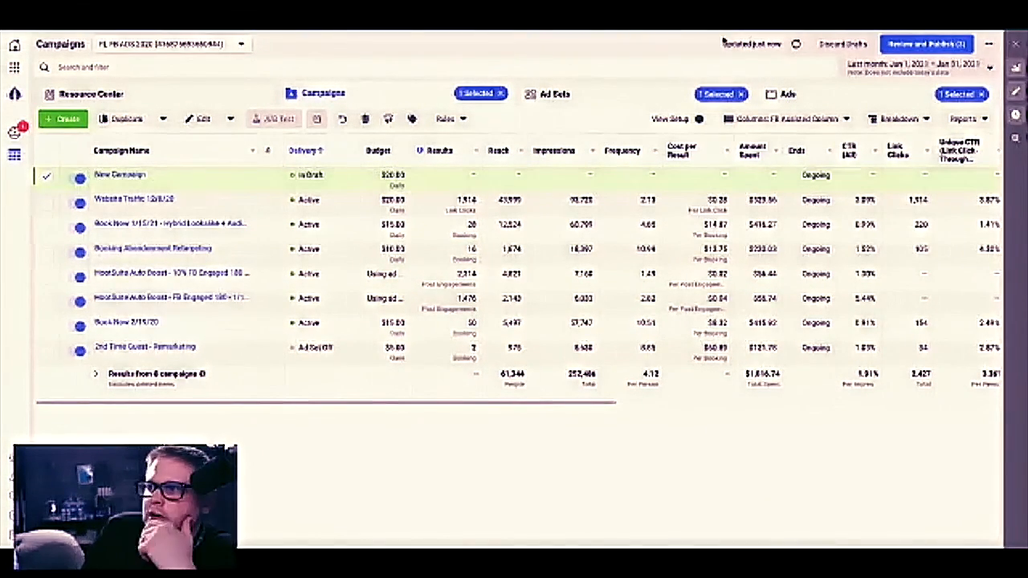
click(853, 46)
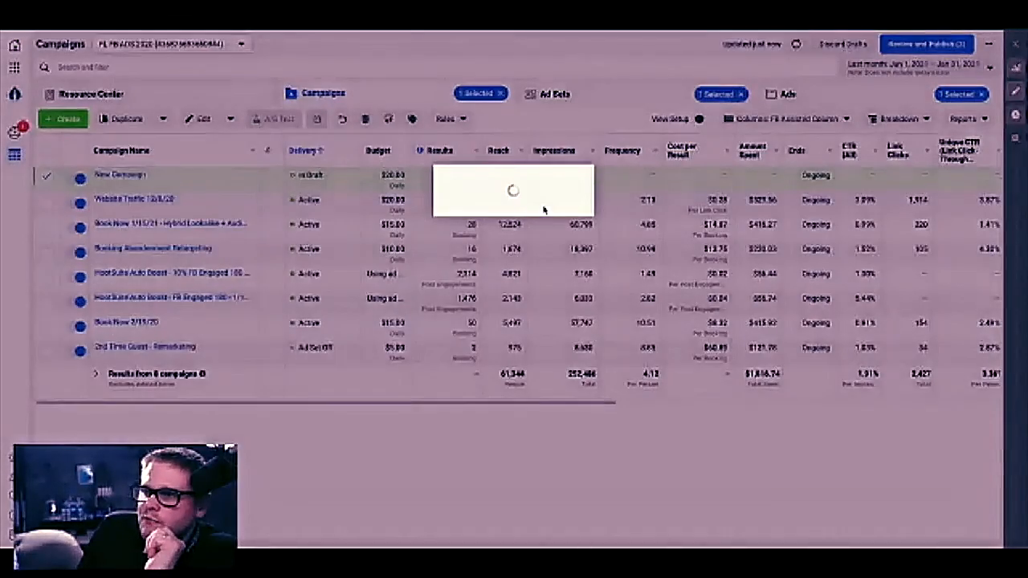
click(615, 235)
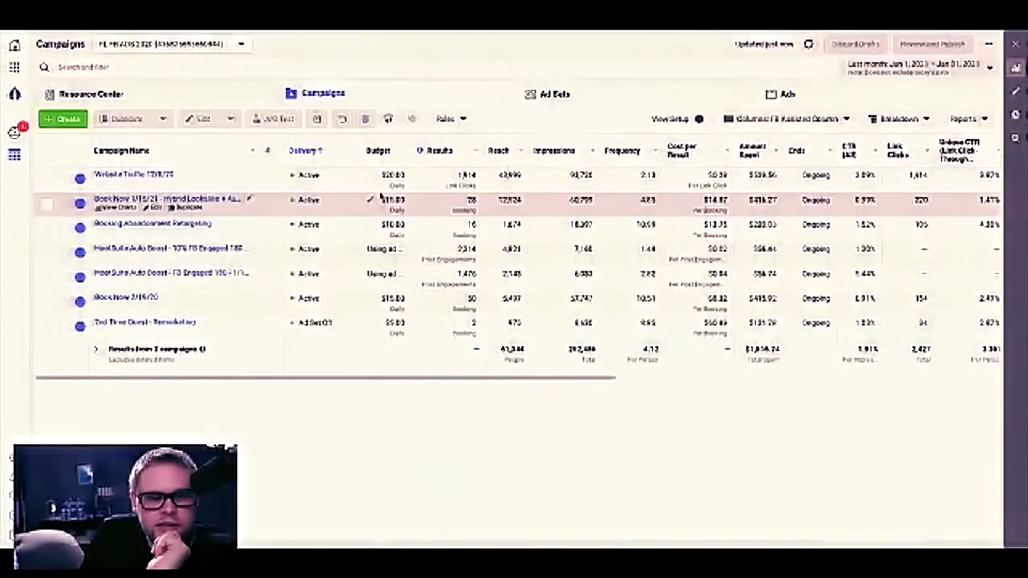
Open the ad in Website Traffic 12/8/20's "Stress and Wellness" ad set, play its video preview, and close the ad editor.
click(147, 176)
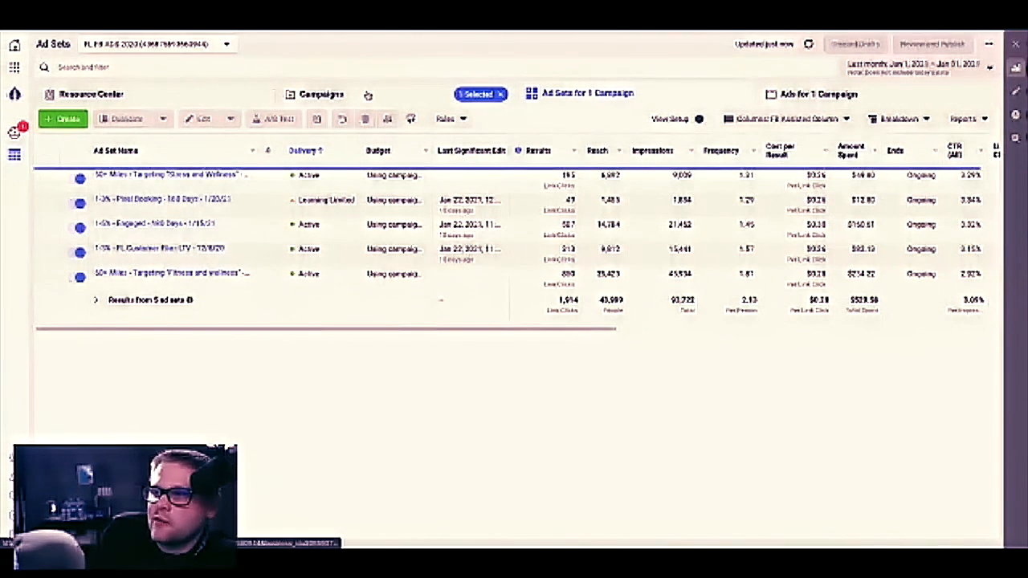
click(185, 174)
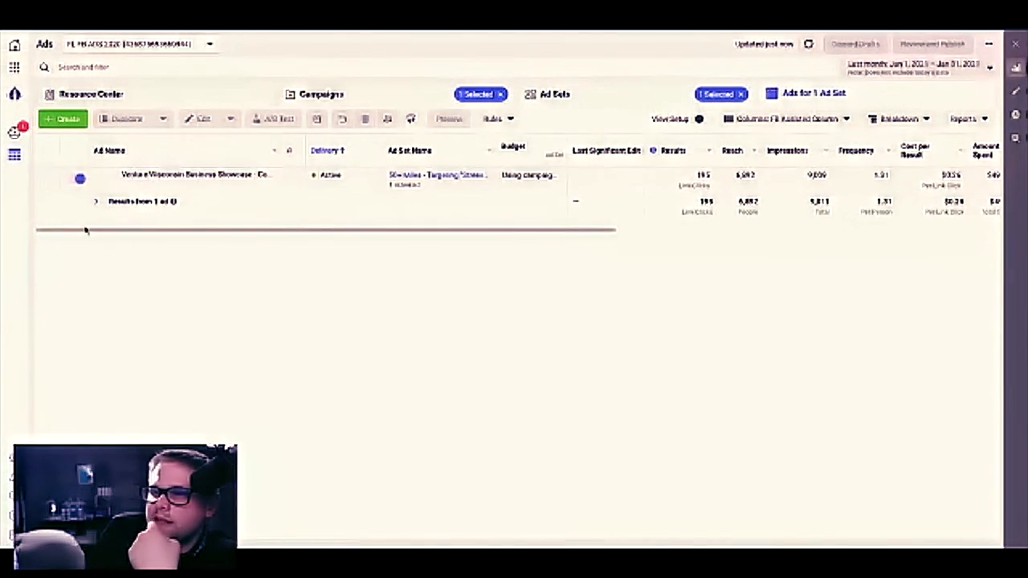
click(179, 184)
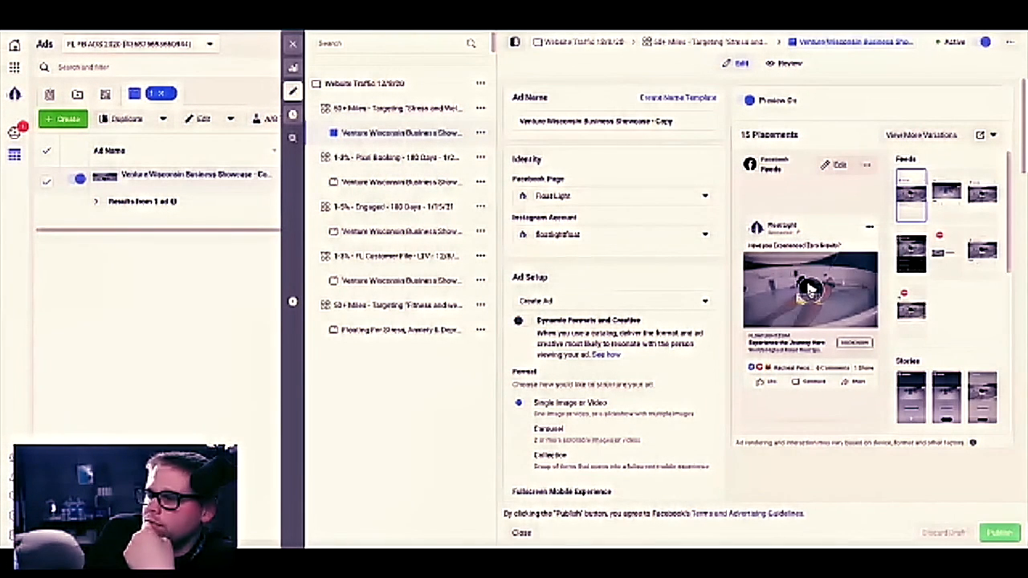
click(809, 289)
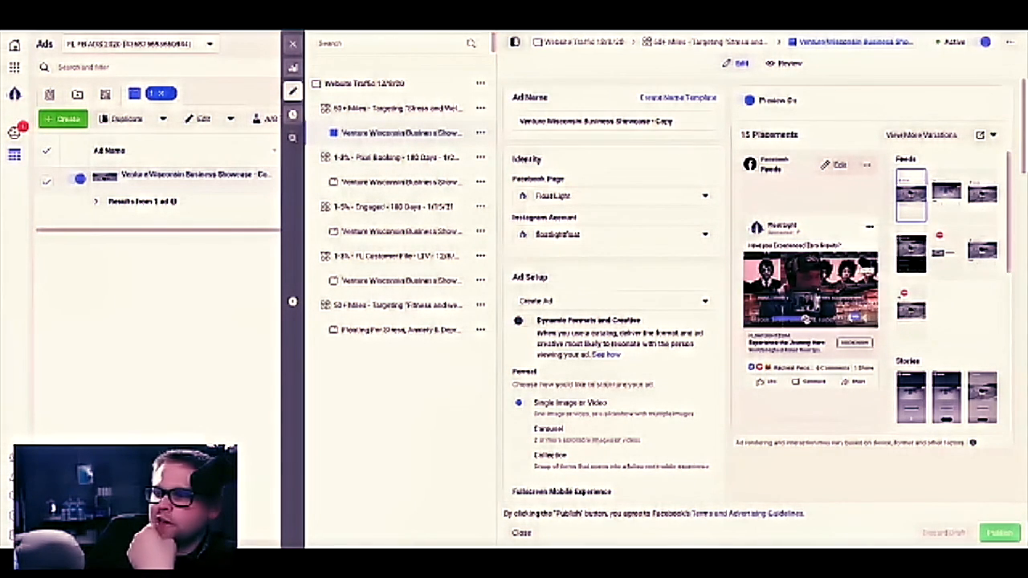
click(293, 43)
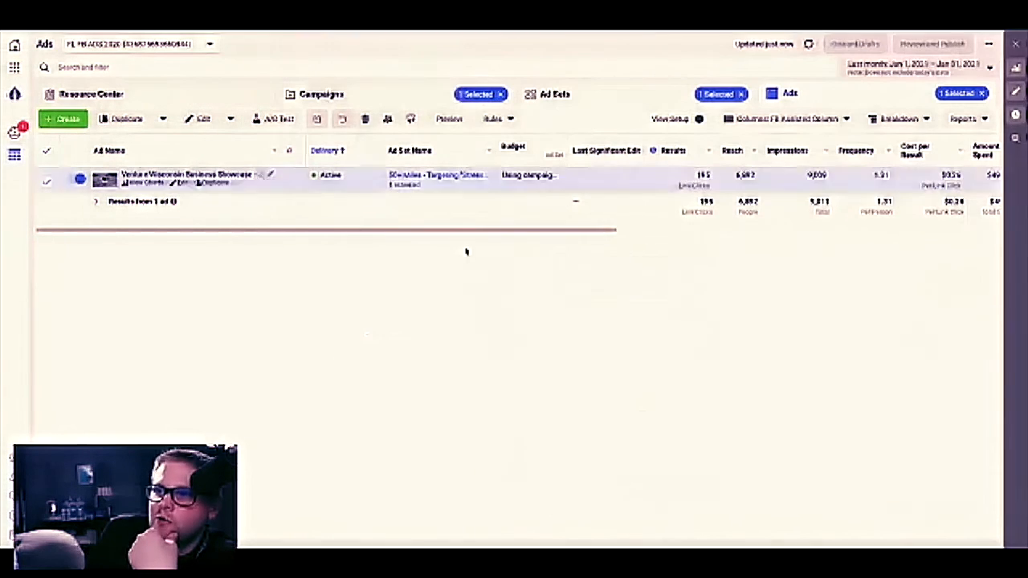
Clear the ad, ad set and campaign selections and examine the cost, click and purchase columns for all campaigns.
click(981, 94)
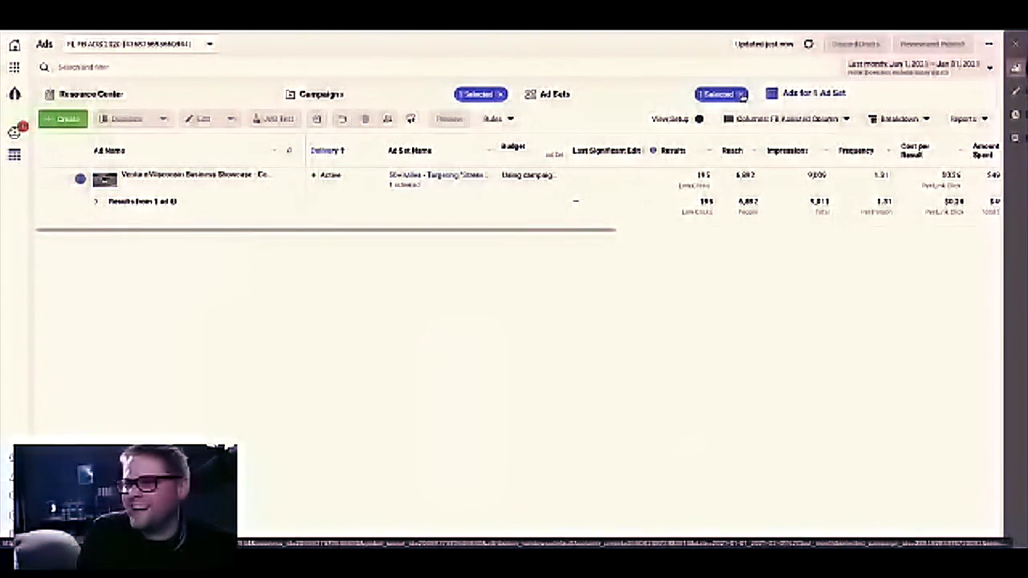
click(740, 94)
click(501, 94)
click(501, 94)
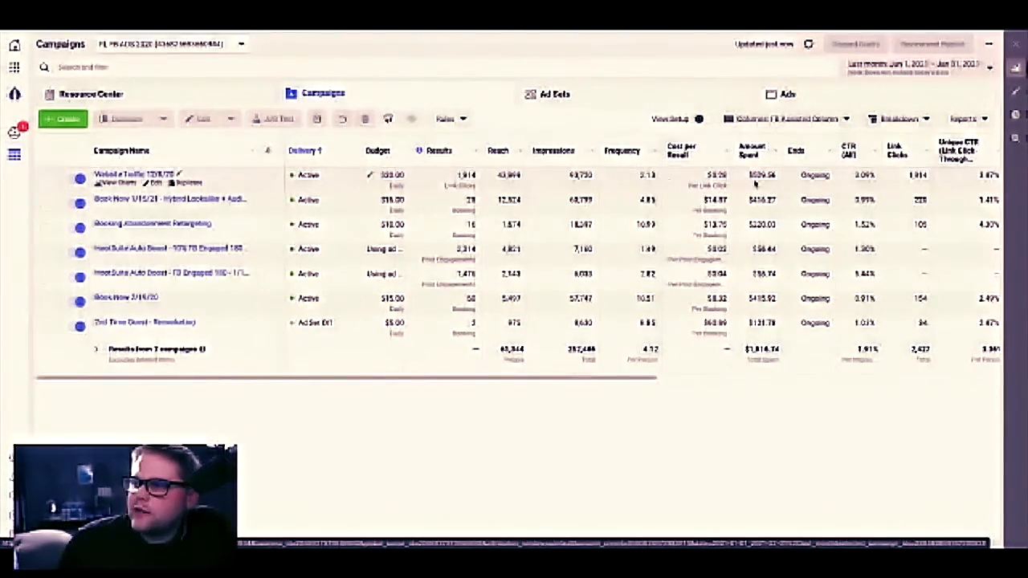
scroll(755, 183, right, 5)
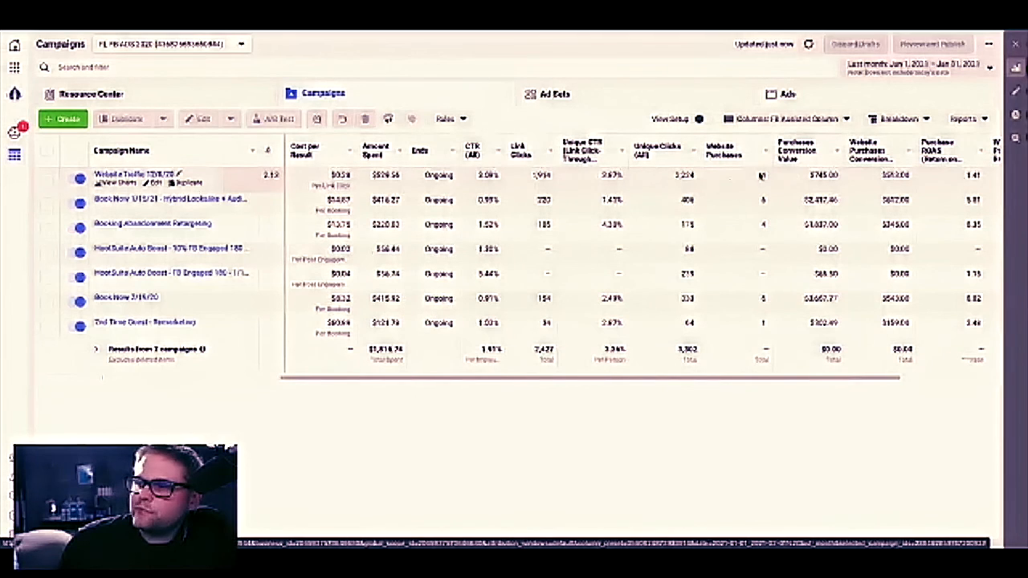
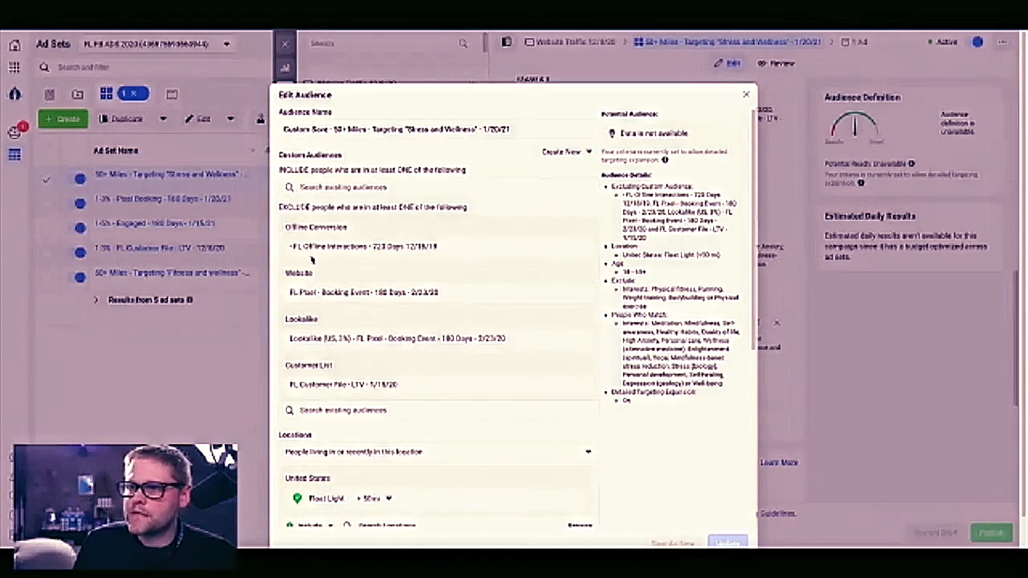
Review the "Stress and Wellness" saved audience's locations, age and detailed targeting, and close it without making changes.
scroll(320, 318, down, 1)
scroll(325, 329, down, 6)
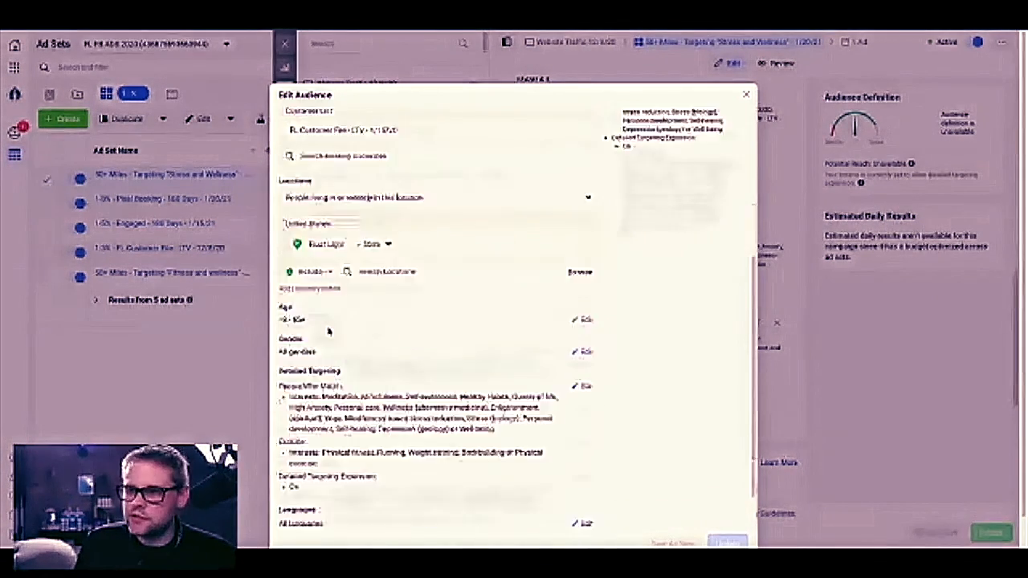
scroll(339, 365, up, 7)
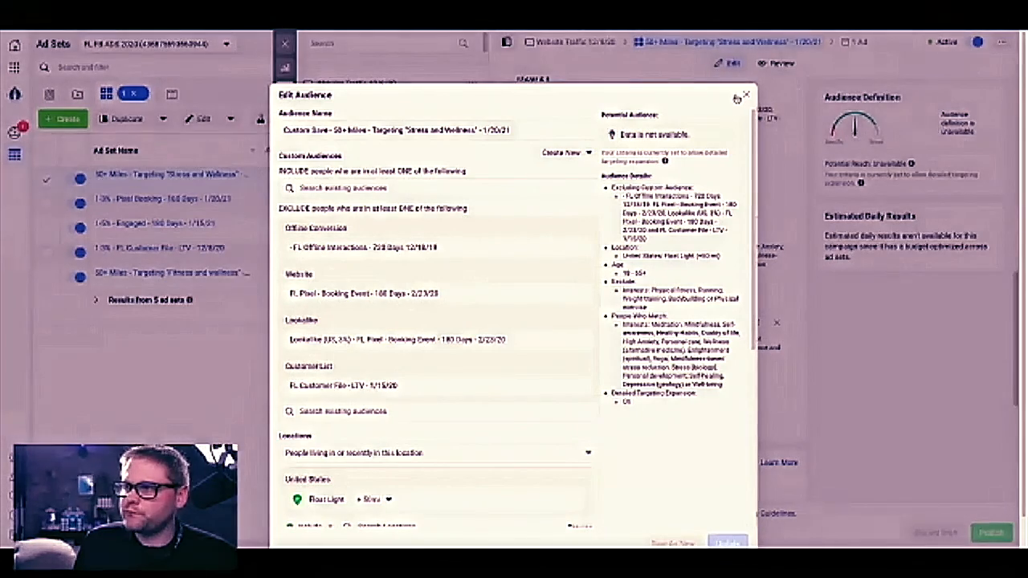
click(738, 96)
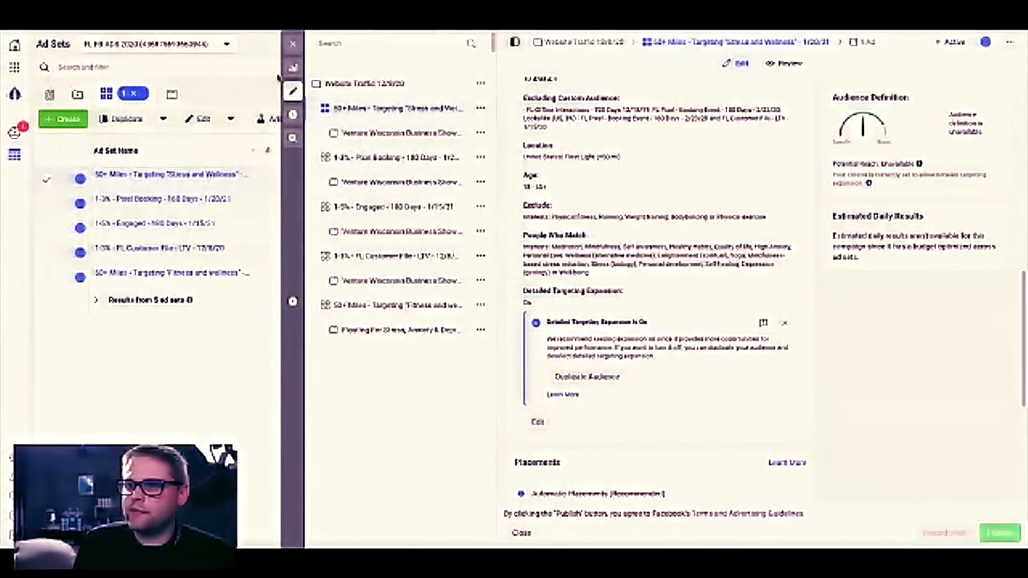
click(292, 44)
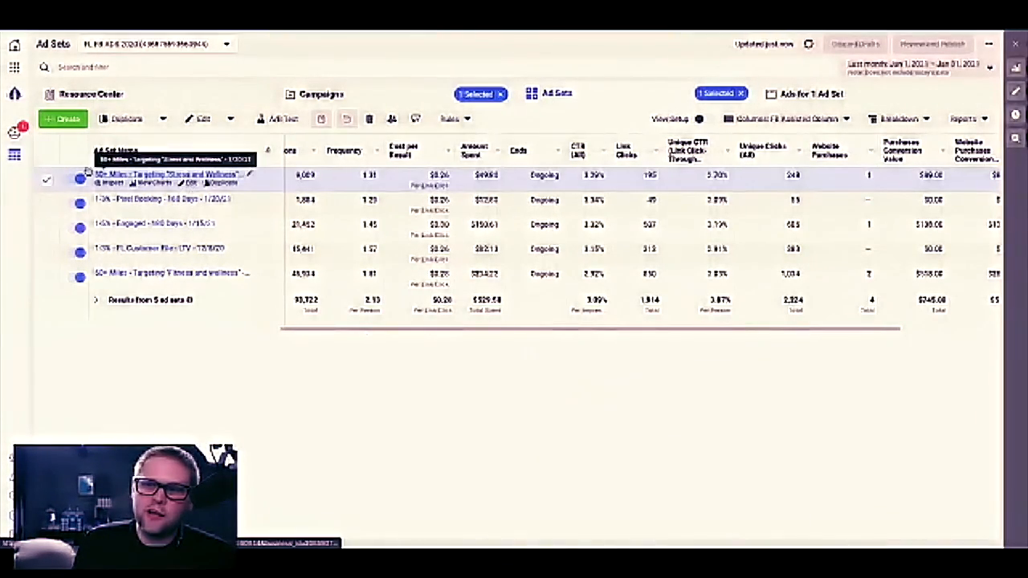
Reopen the "Stress and Wellness" ad set's saved audience, highlight the heading above its excluded custom audiences, and close it unchanged.
click(191, 182)
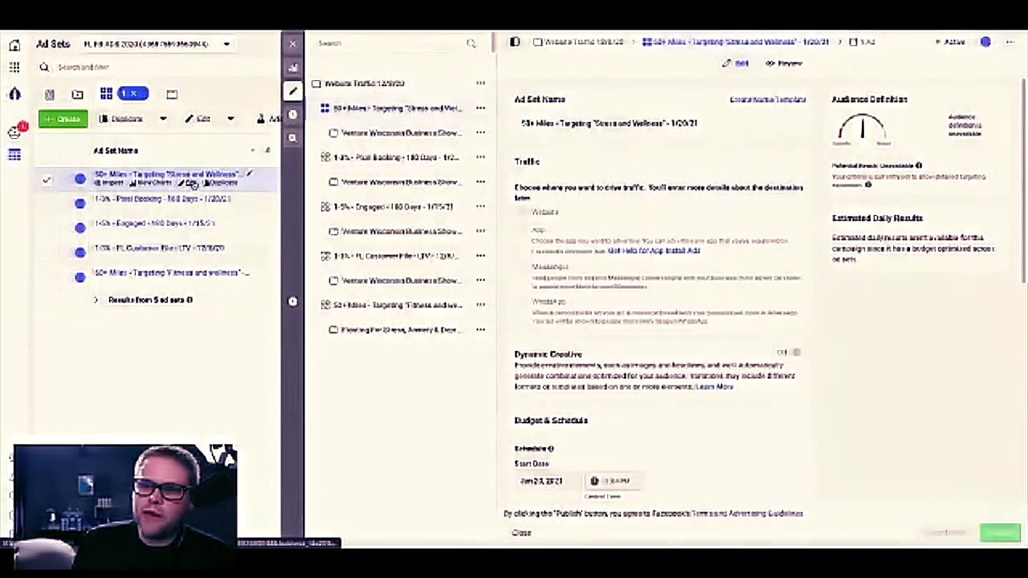
scroll(661, 287, down, 10)
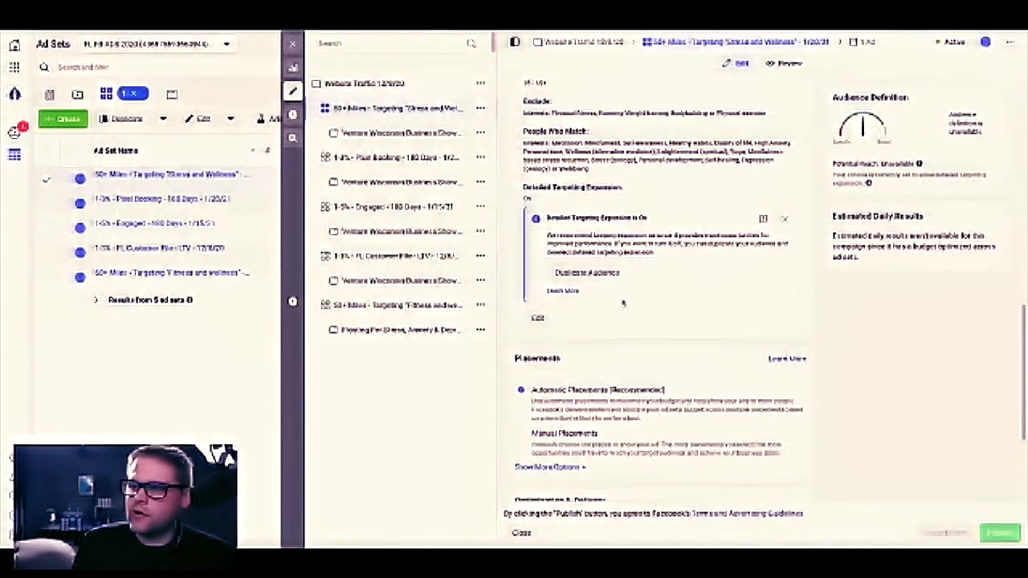
scroll(586, 277, up, 1)
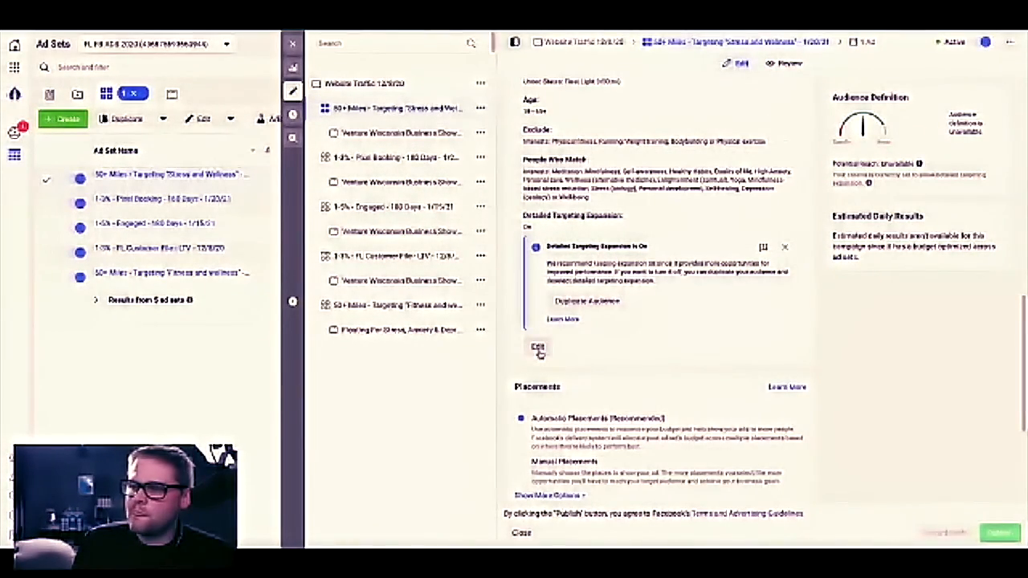
scroll(539, 347, up, 3)
scroll(544, 343, down, 4)
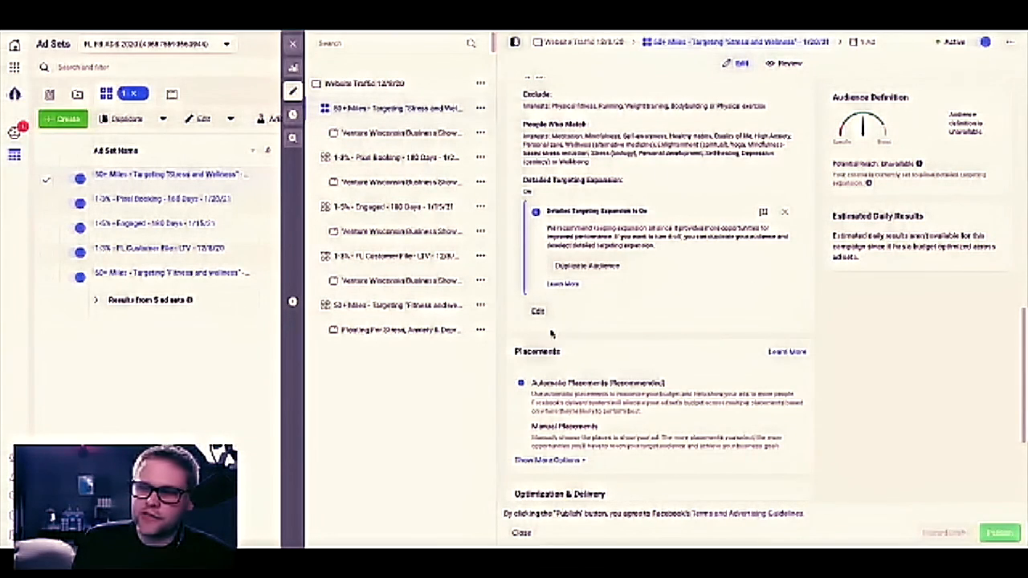
click(537, 312)
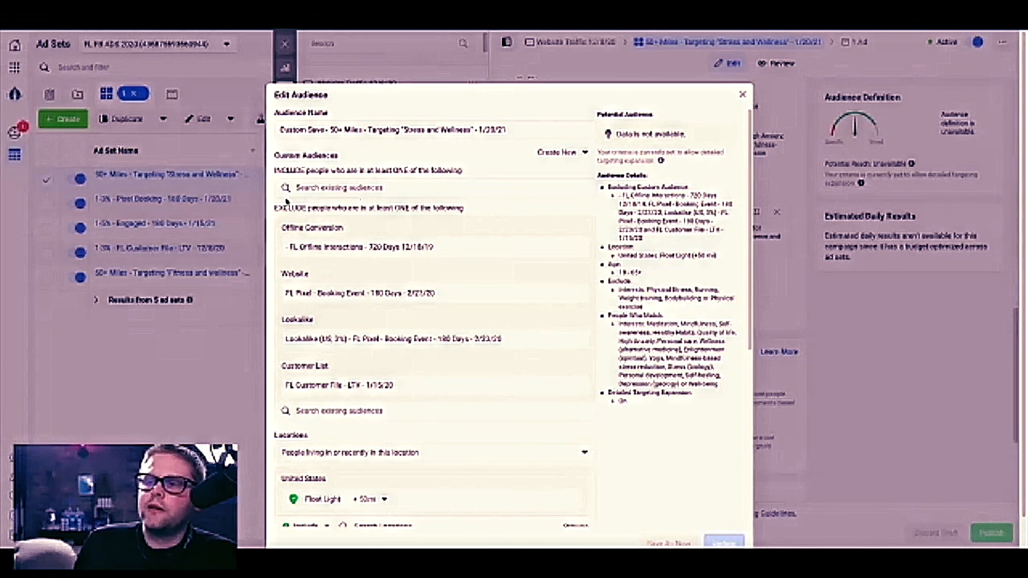
drag(275, 207, 471, 226)
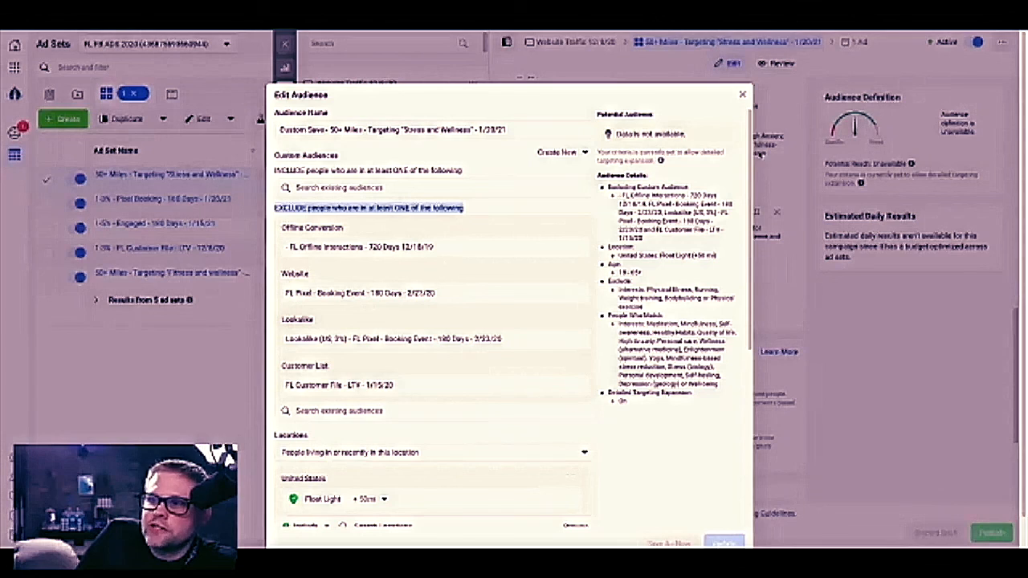
click(742, 94)
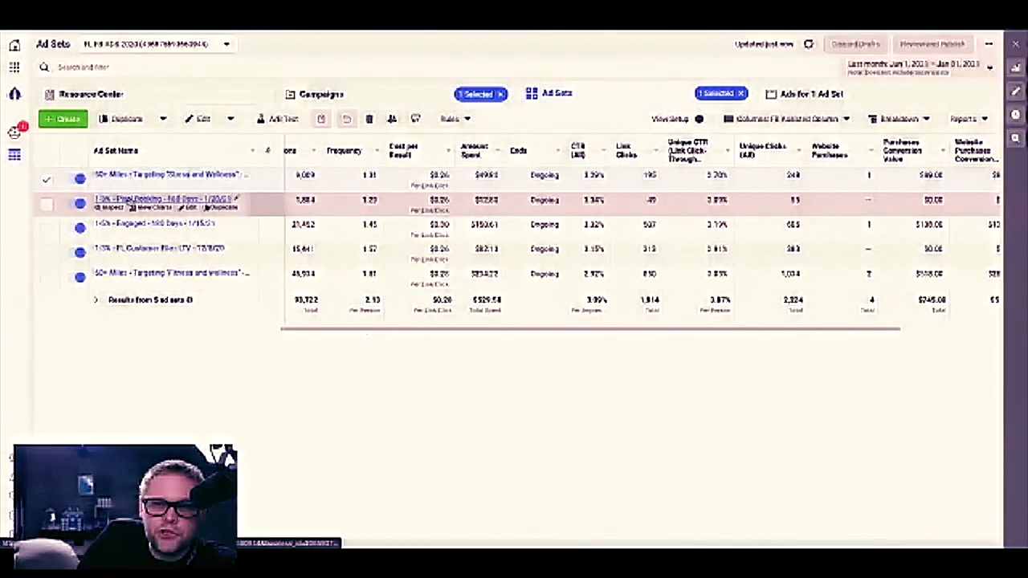
Open the 1-3% - Pixel Booking - 180 Days ad set, examine its included and excluded custom audiences, and close the editor.
click(190, 207)
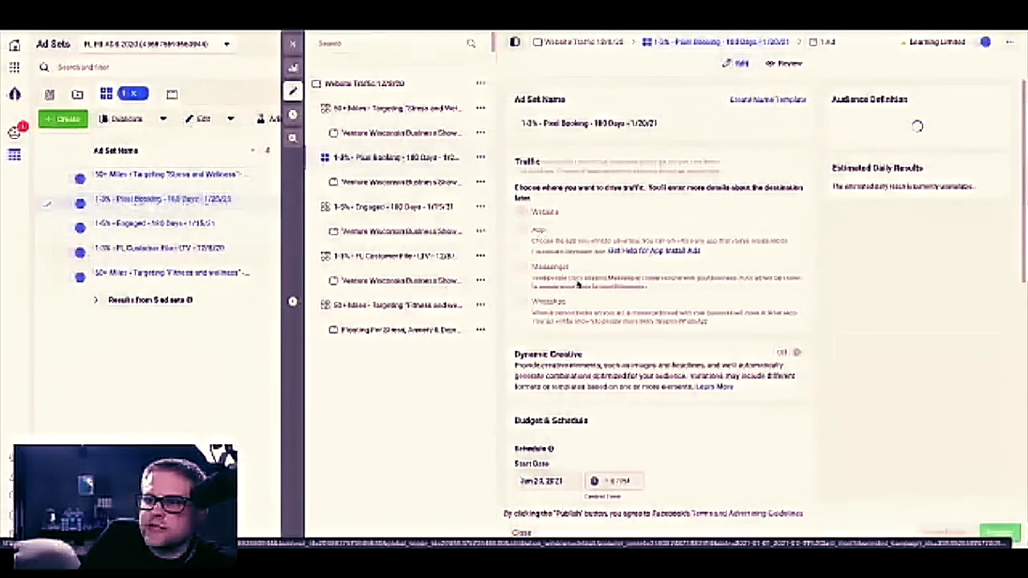
scroll(572, 273, down, 5)
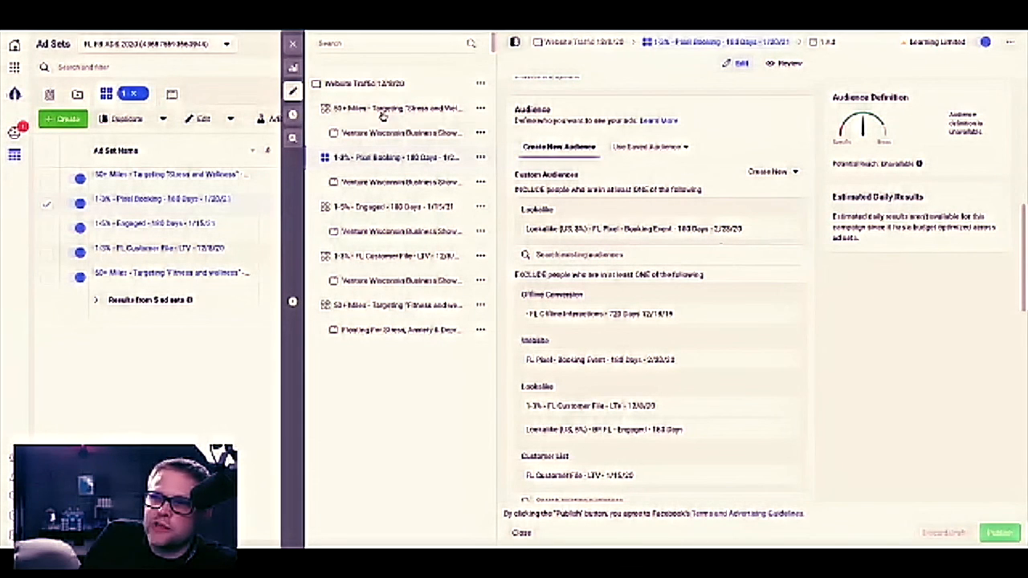
scroll(672, 362, down, 1)
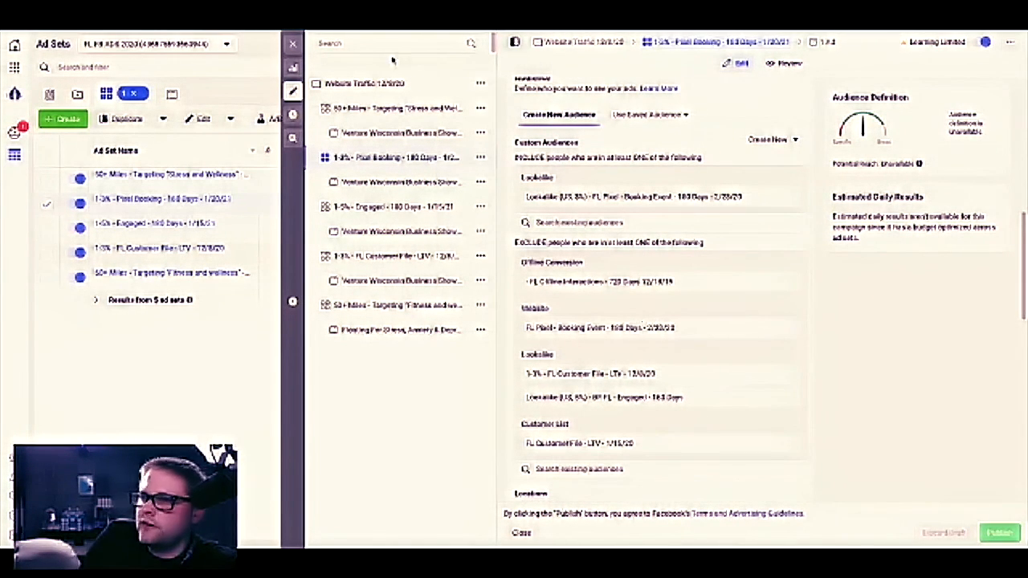
click(292, 43)
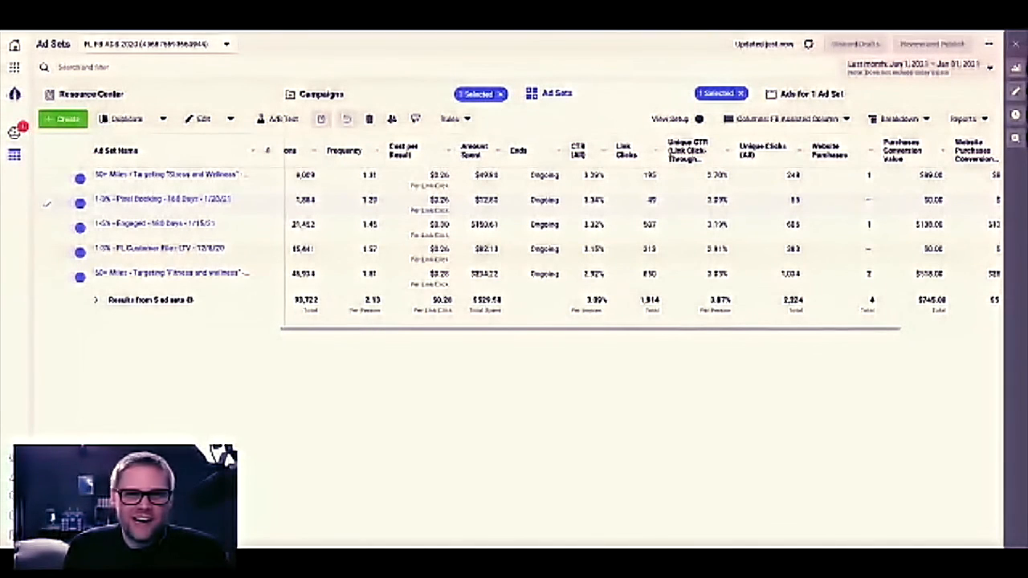
Clear the campaign and ad set selections, and view the ad sets of the Book Now 2/19/20 campaign.
click(467, 66)
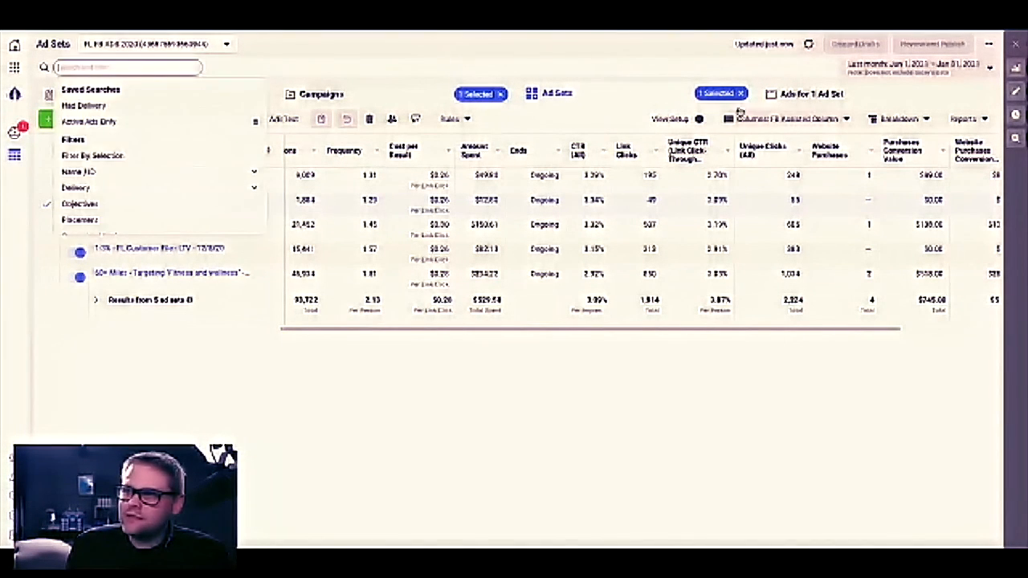
click(409, 98)
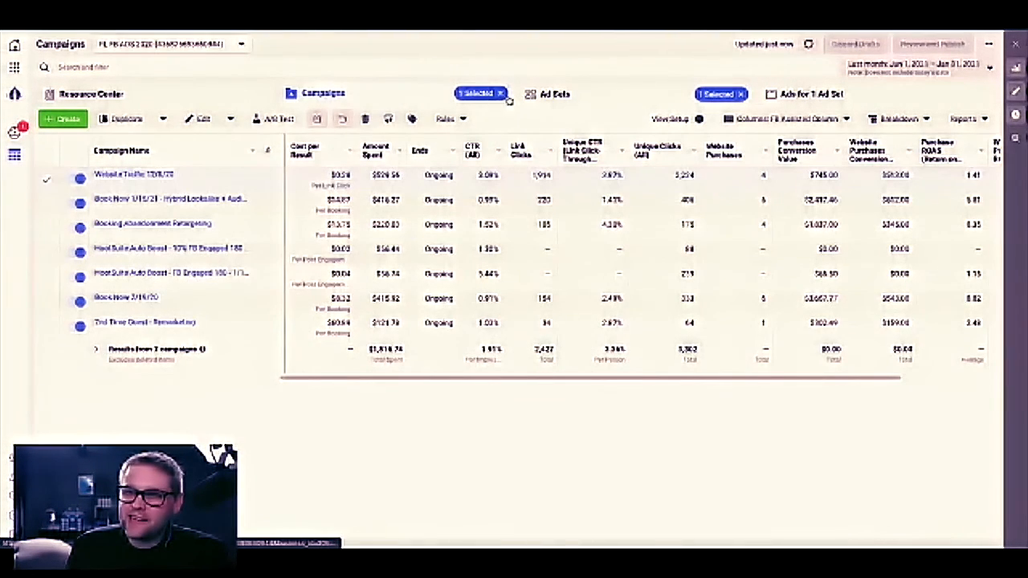
click(500, 96)
click(742, 96)
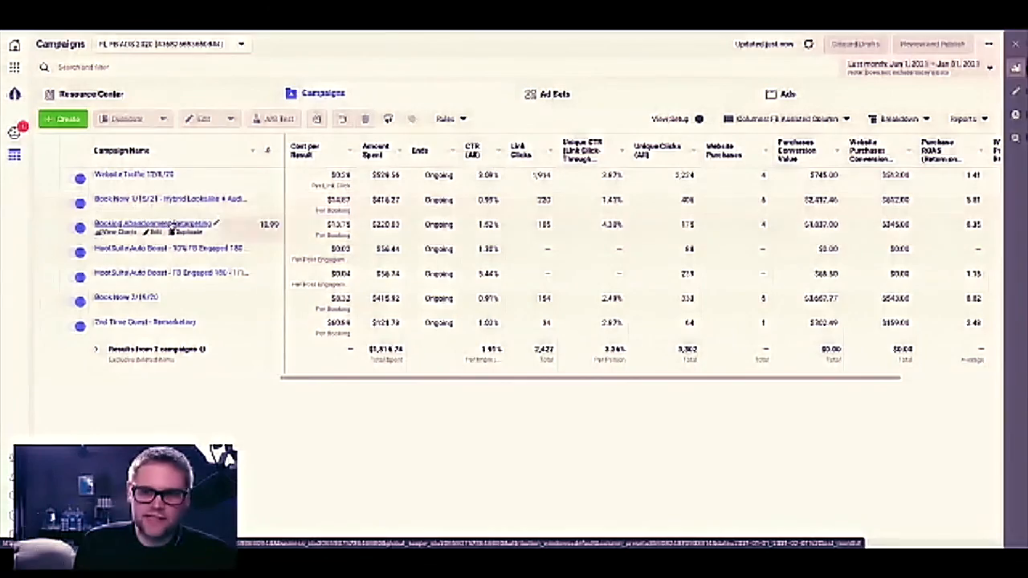
click(126, 298)
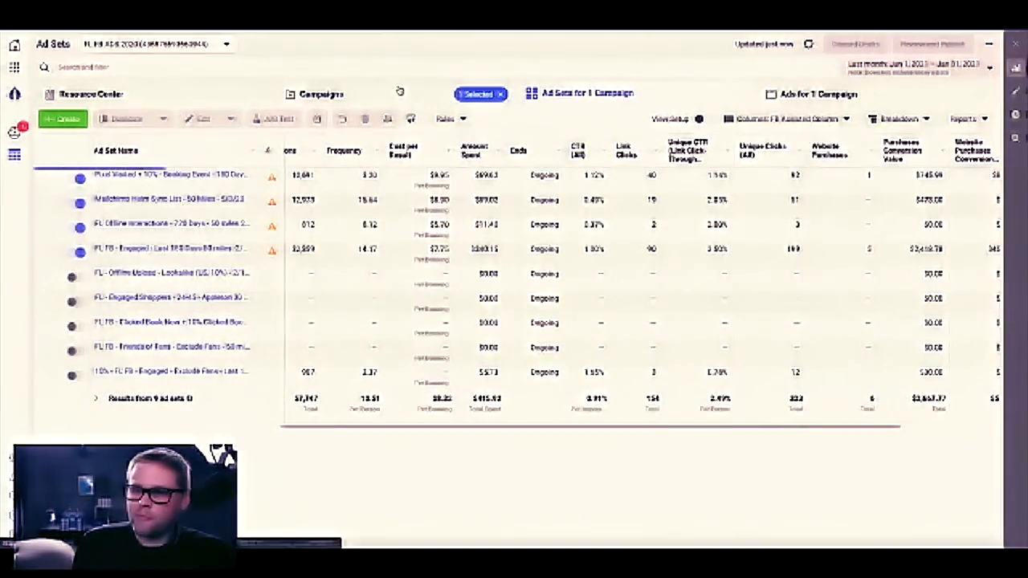
click(321, 94)
Create a new draft campaign with the Auction buying type and the Conversions objective.
click(53, 120)
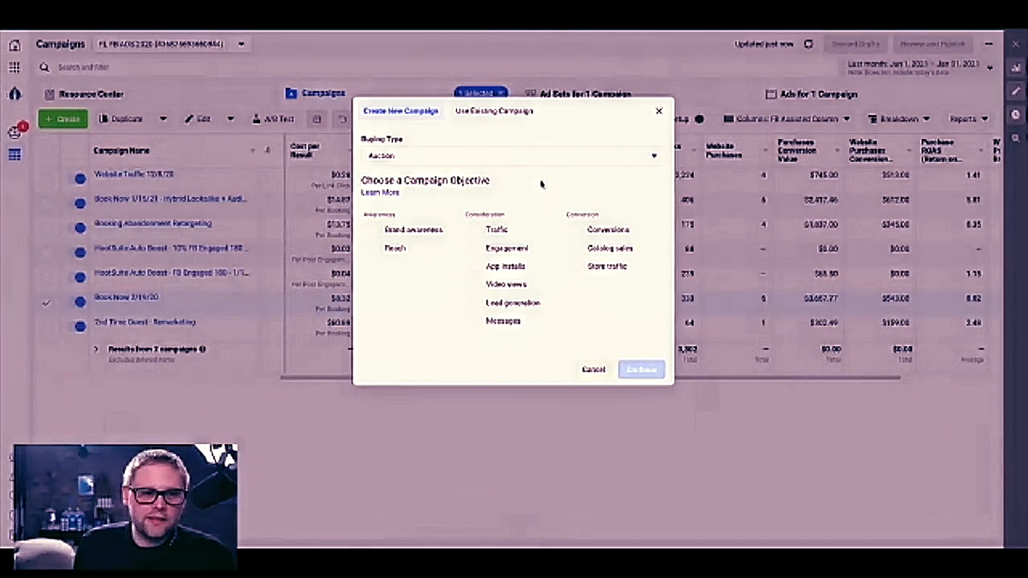
click(599, 231)
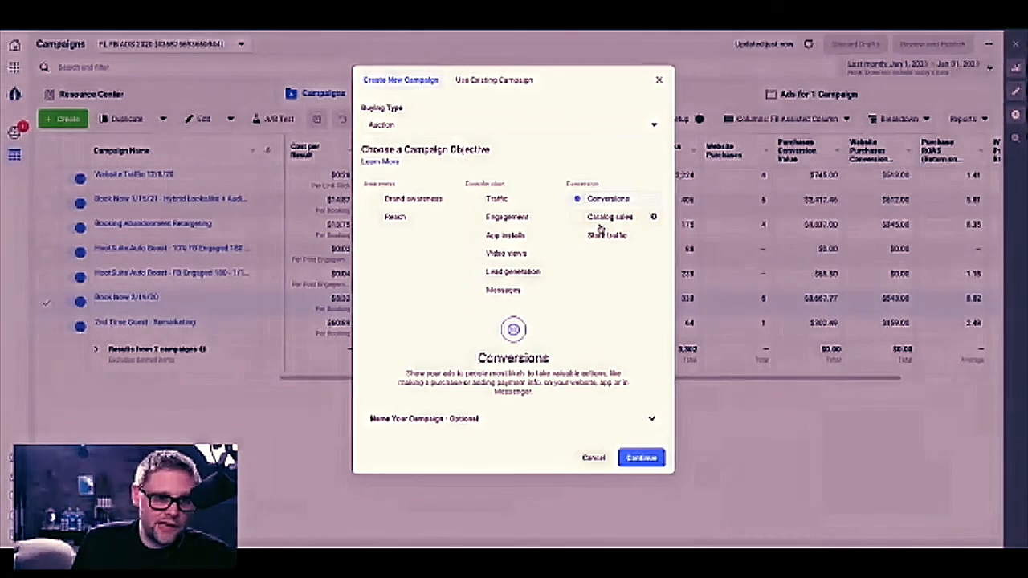
click(642, 458)
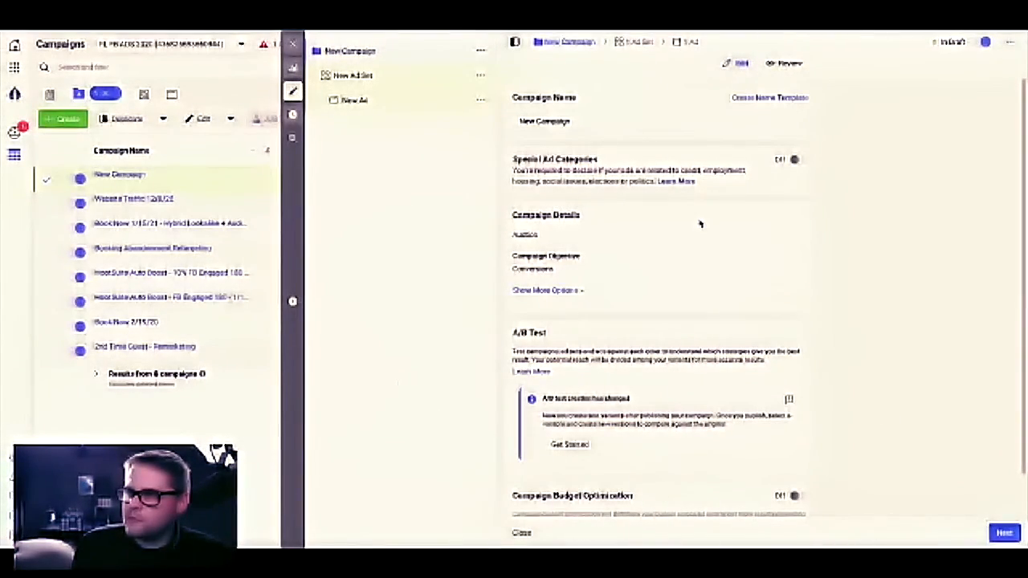
Turn on Campaign Budget Optimization for the new campaign and continue to its ad set settings.
scroll(699, 224, down, 1)
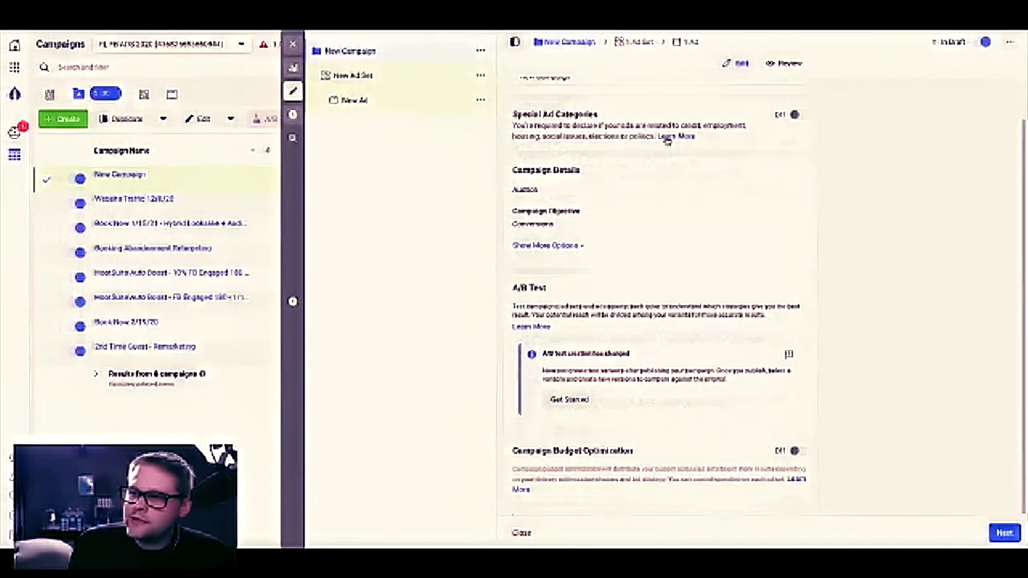
click(793, 454)
scroll(622, 396, down, 2)
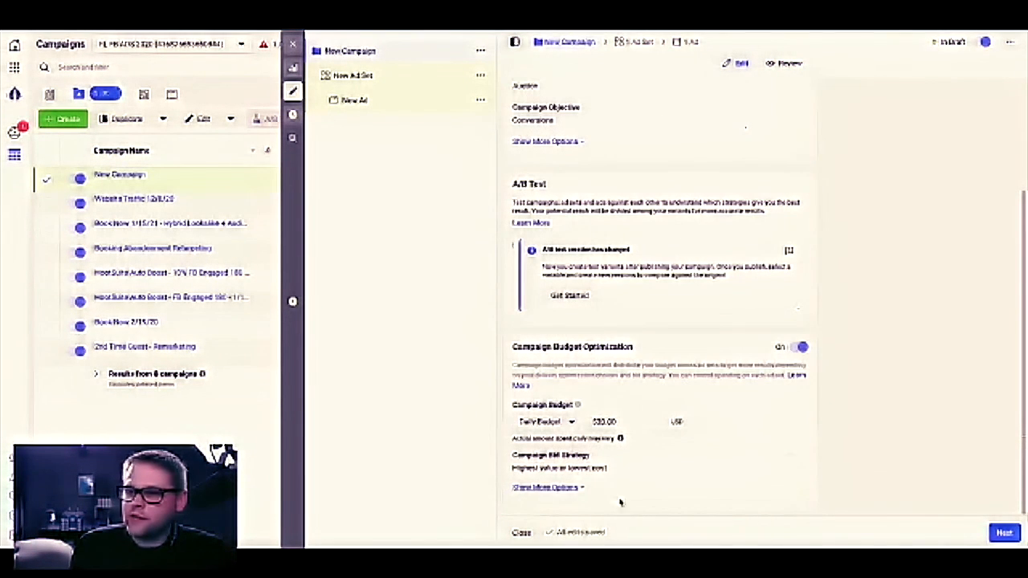
click(1004, 534)
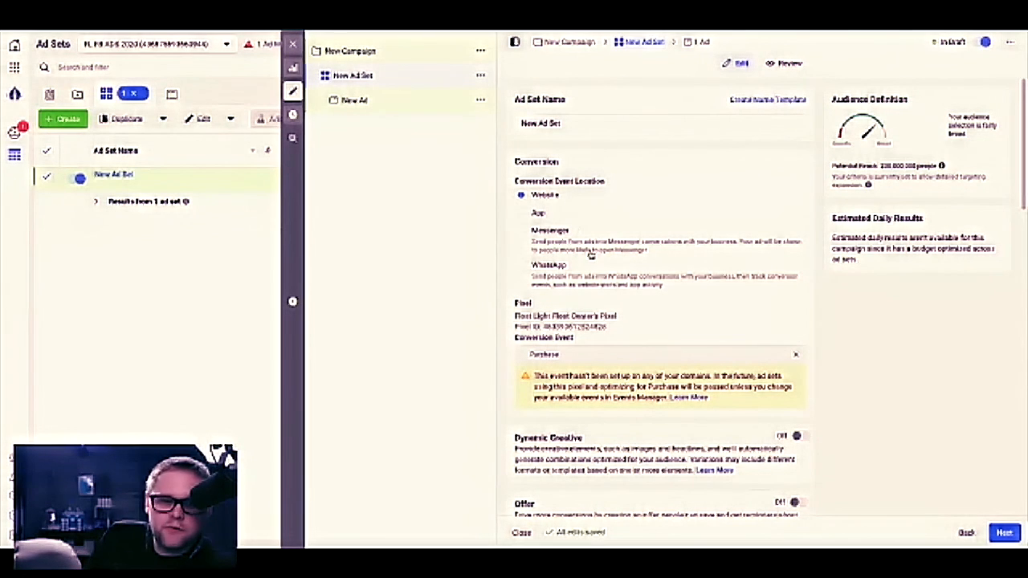
Review the new ad set's conversion event, schedule, audience, location and detailed targeting settings.
click(577, 356)
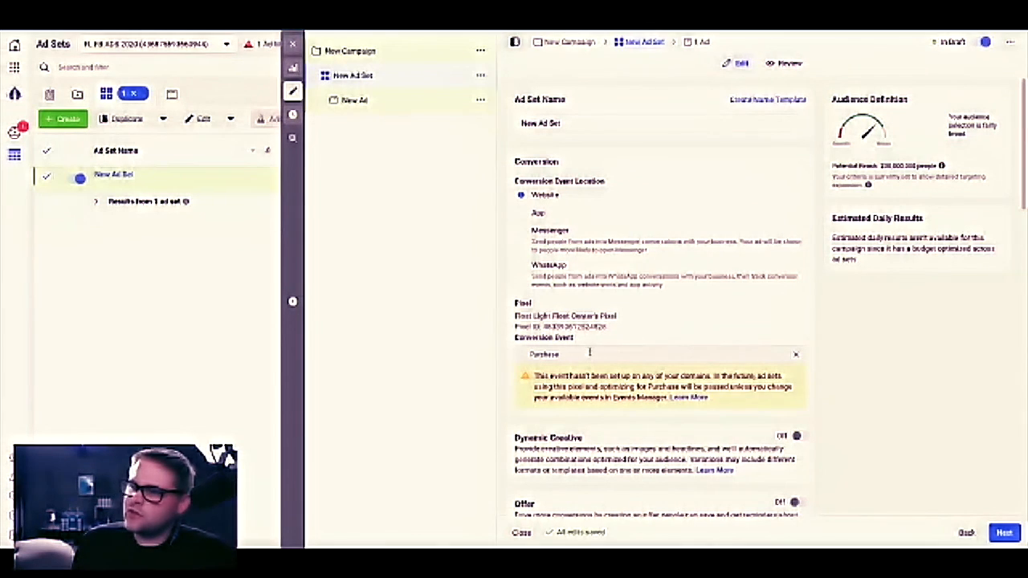
scroll(595, 336, down, 4)
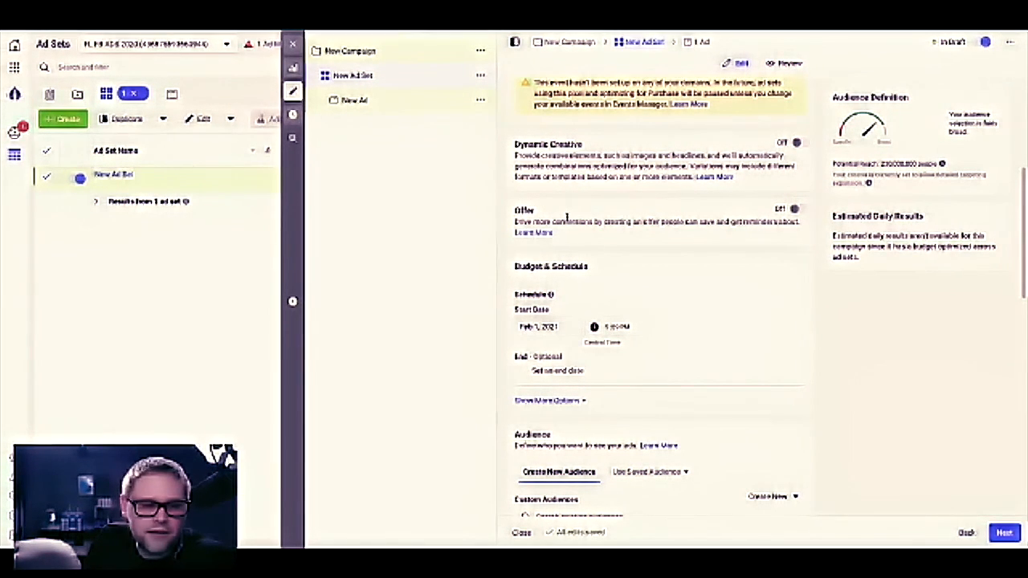
scroll(716, 260, down, 3)
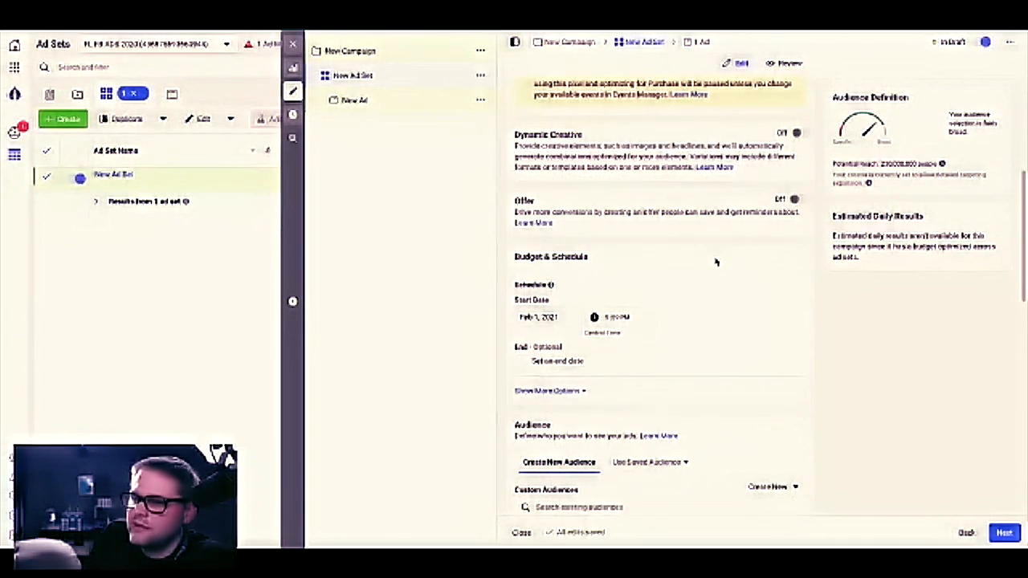
scroll(626, 343, down, 1)
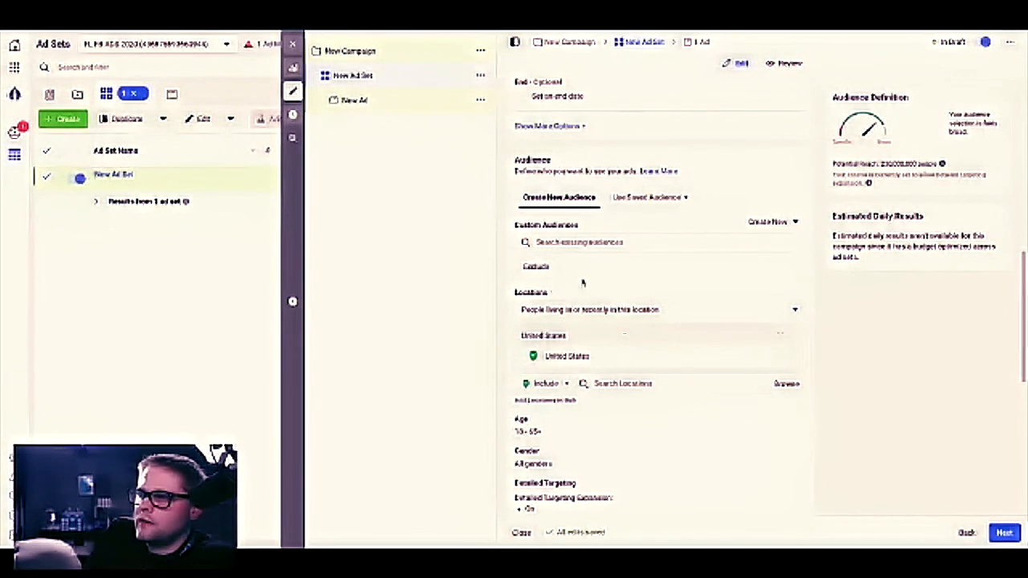
scroll(556, 220, up, 8)
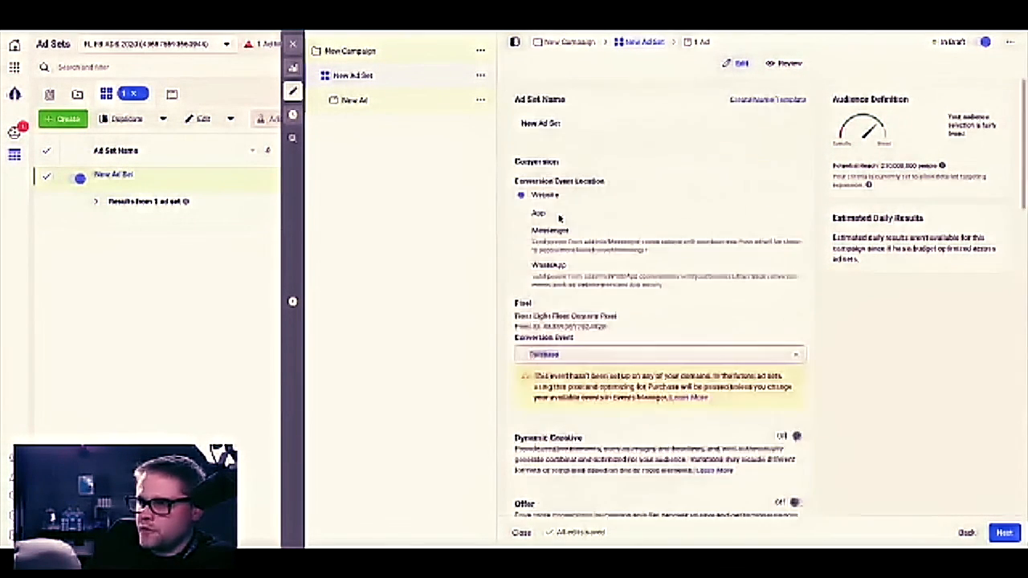
scroll(631, 367, down, 8)
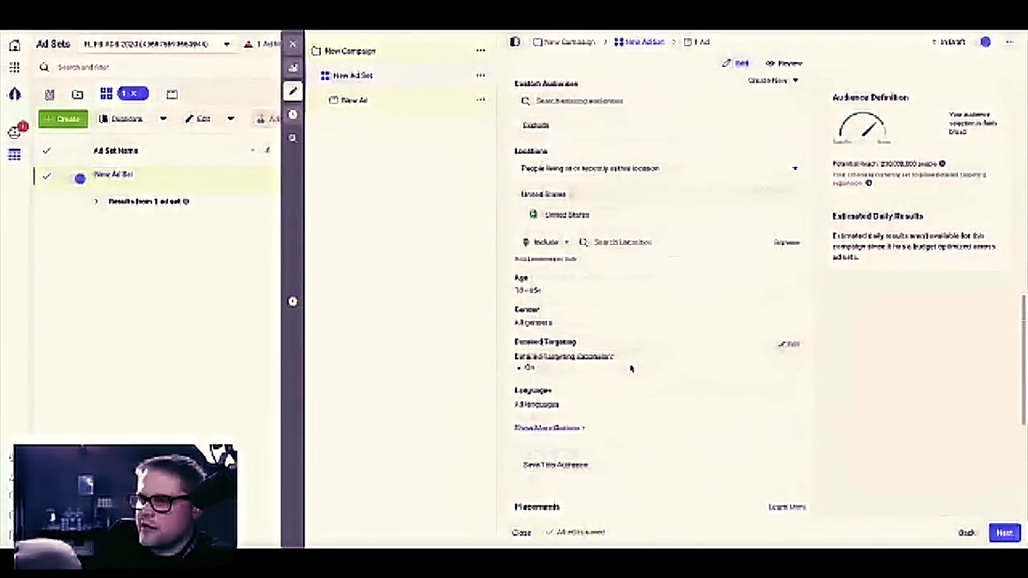
mouse_move(552, 150)
scroll(681, 250, up, 2)
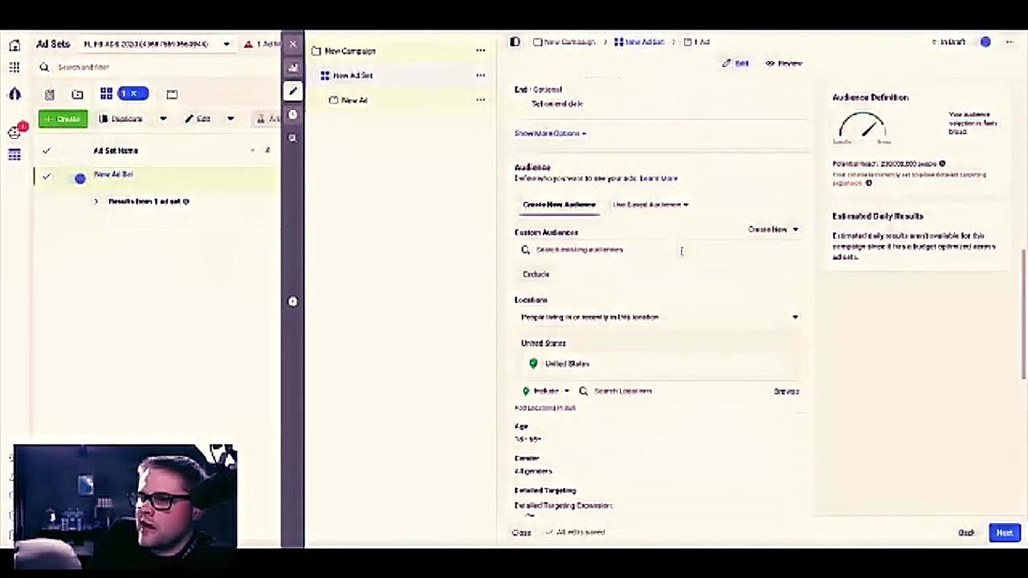
Try adding the "DEMO - FACEBOOK Audience Template - All Customers" customer list as the ad set's custom audience, and remove it again.
click(647, 245)
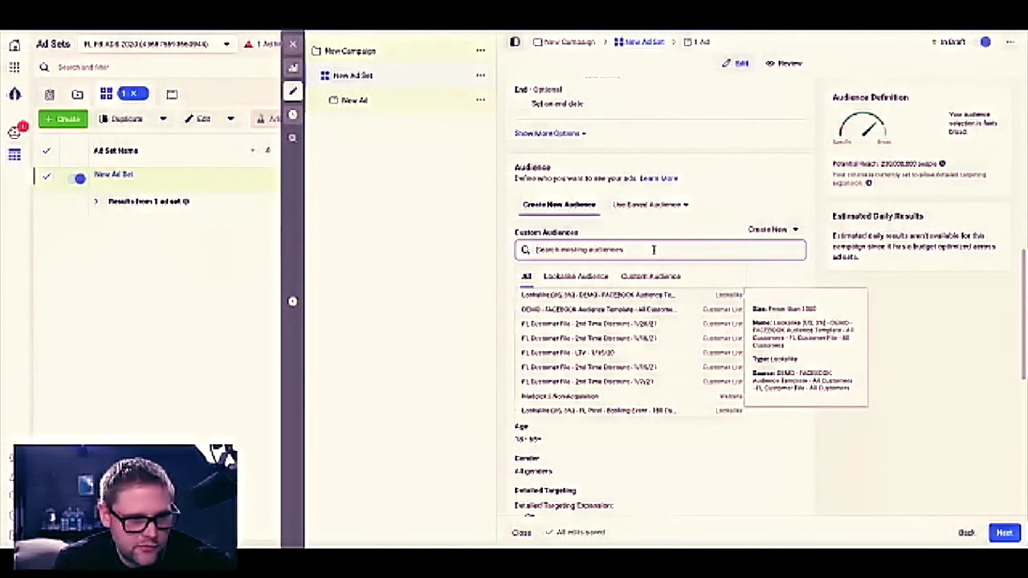
click(642, 276)
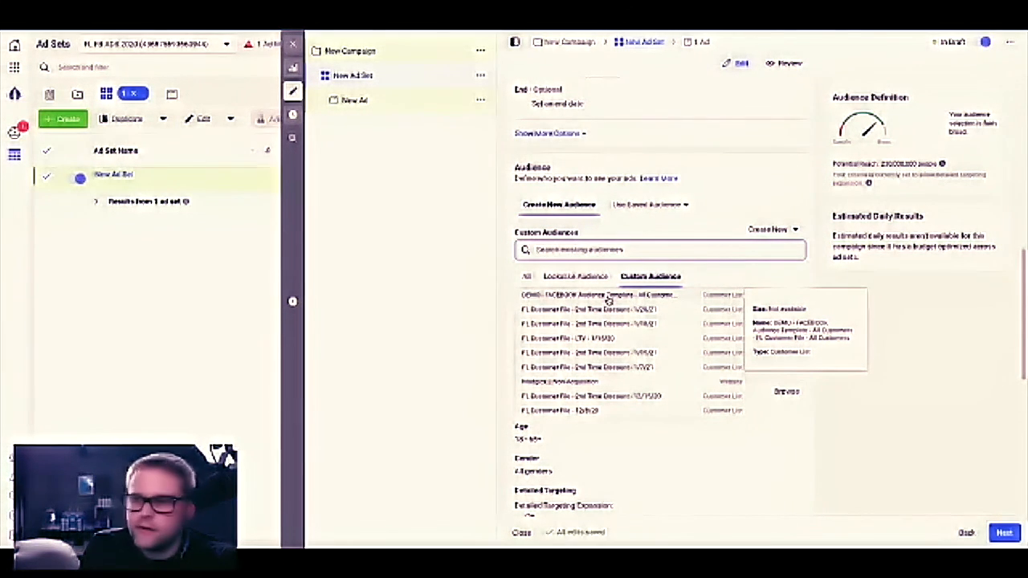
click(606, 298)
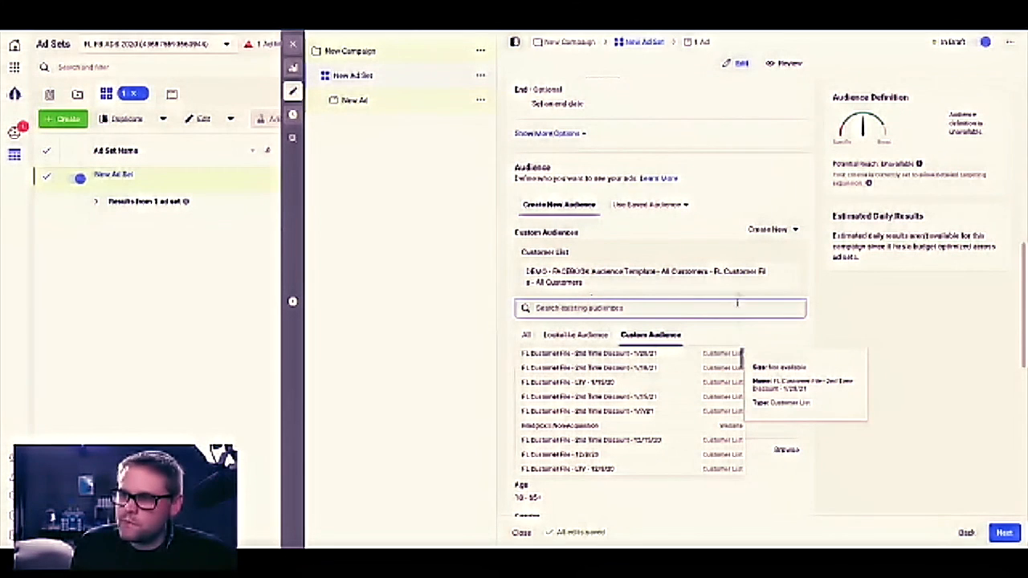
click(786, 274)
click(786, 273)
click(574, 250)
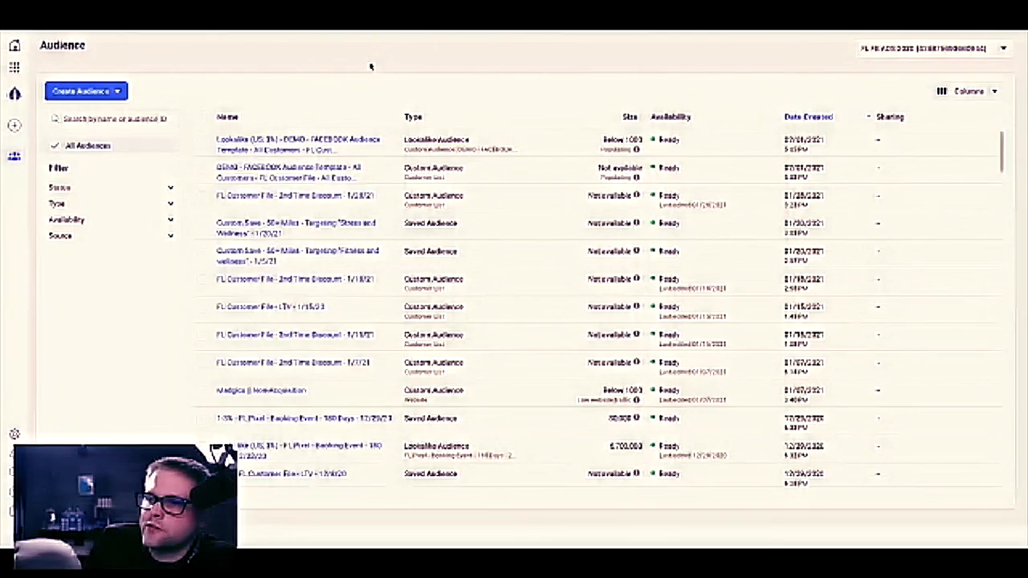
On the Audience page, start a website custom audience, check its pixel and visitor criteria, and close it without creating it.
mouse_move(331, 148)
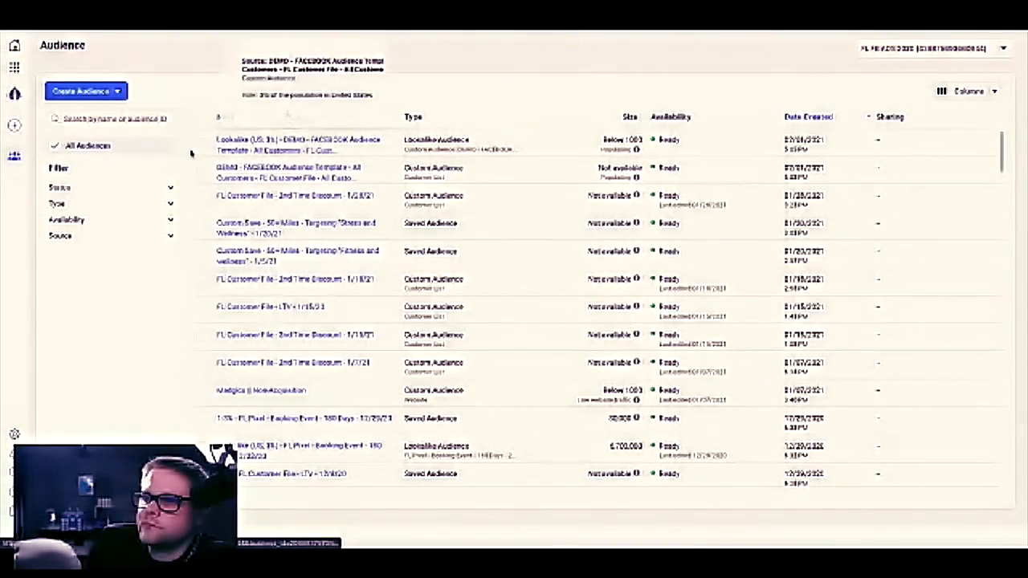
click(87, 96)
click(91, 117)
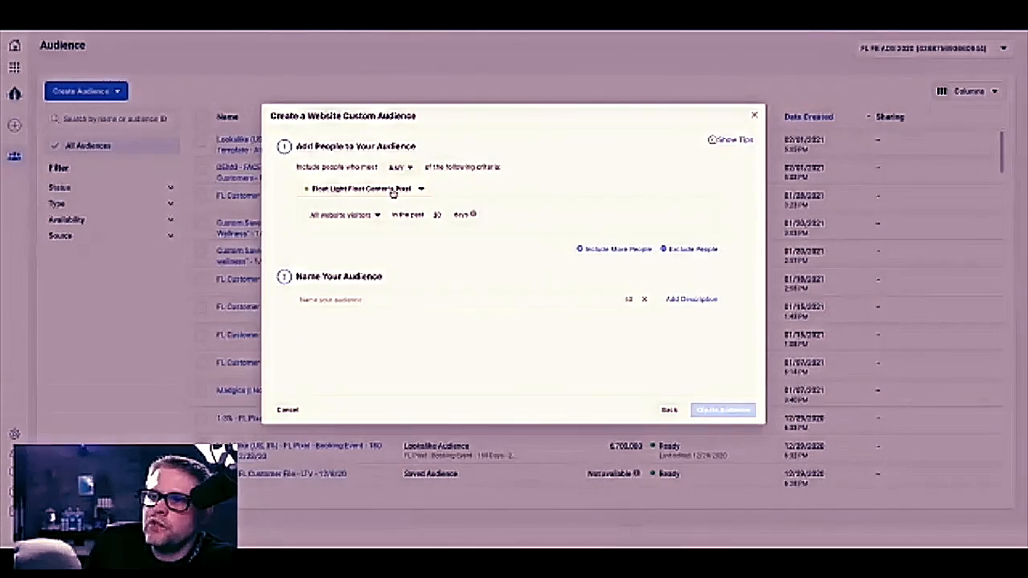
click(356, 217)
click(357, 220)
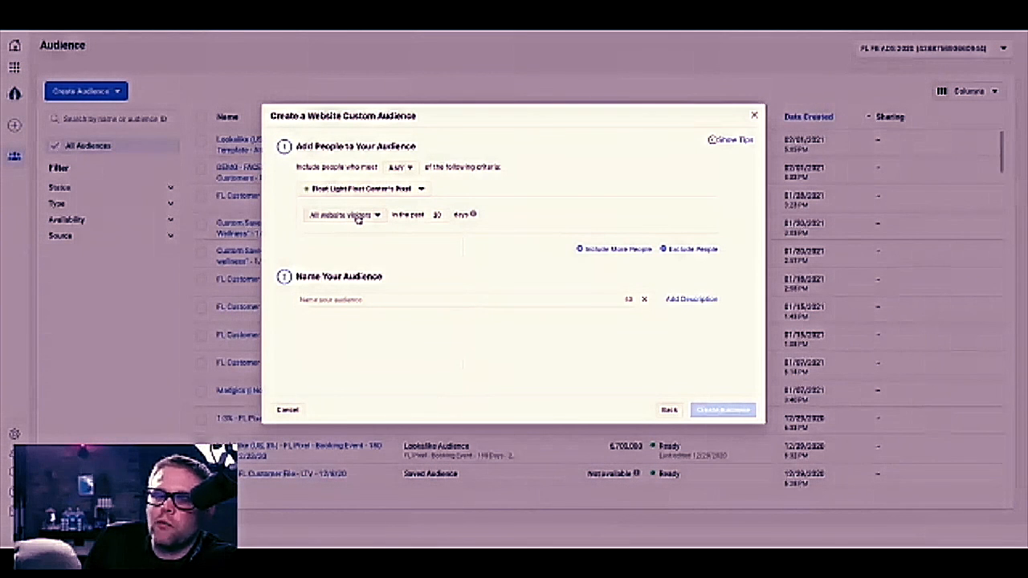
mouse_move(475, 216)
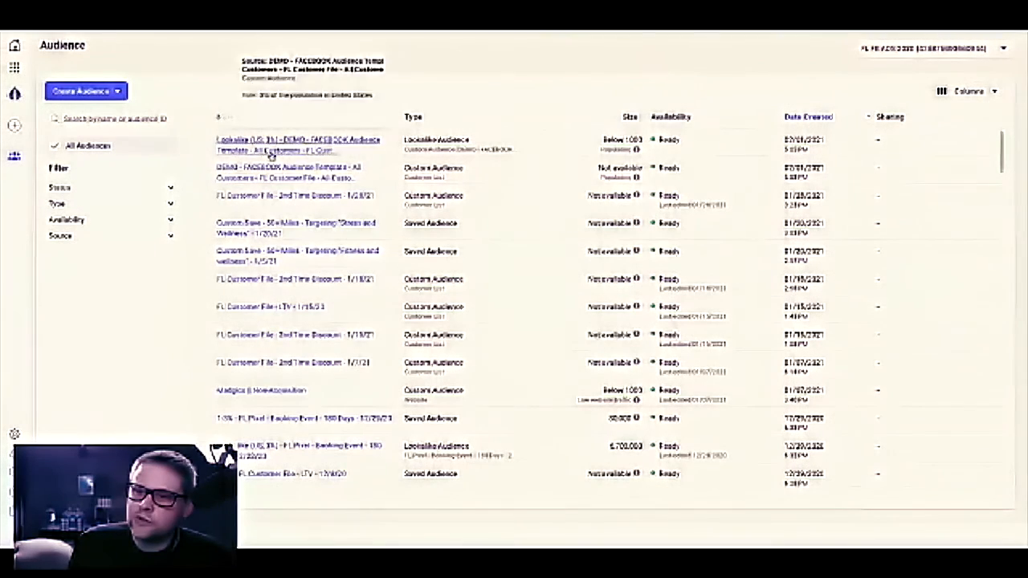
click(754, 115)
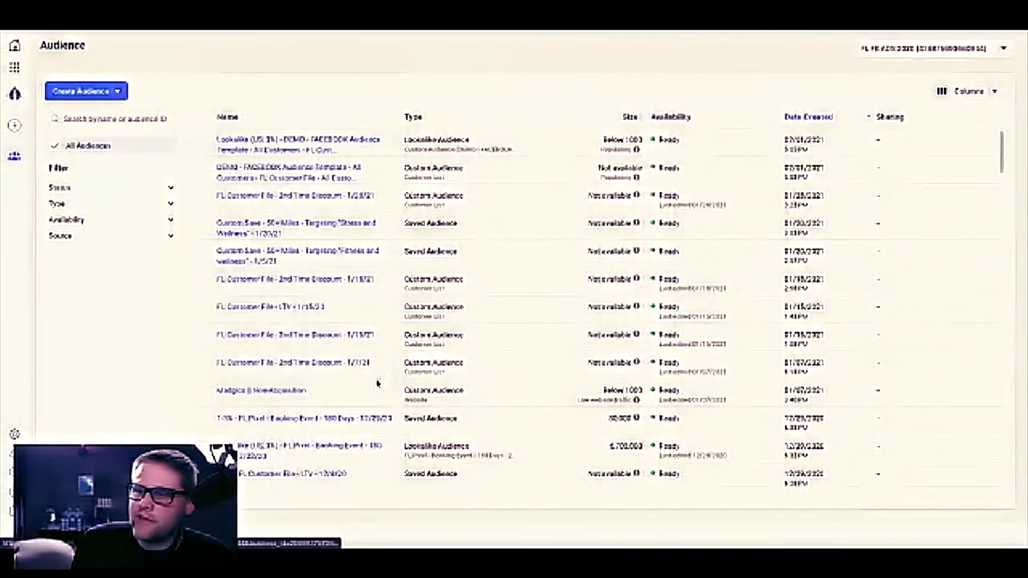
Look through the older entries in the audience list and view the details of a saved 180-day pixel audience.
scroll(393, 397, down, 10)
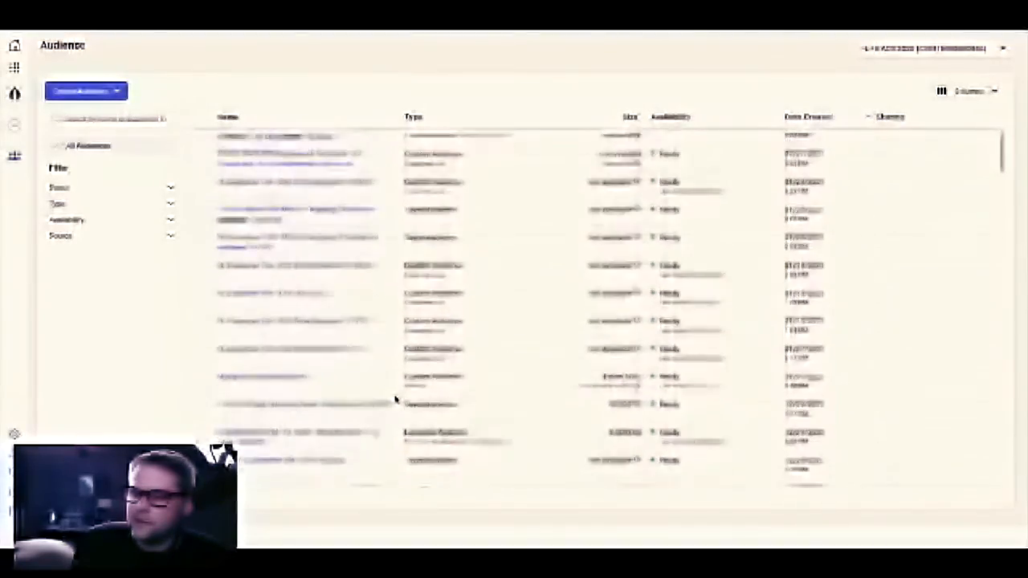
scroll(396, 401, down, 3)
scroll(395, 399, down, 8)
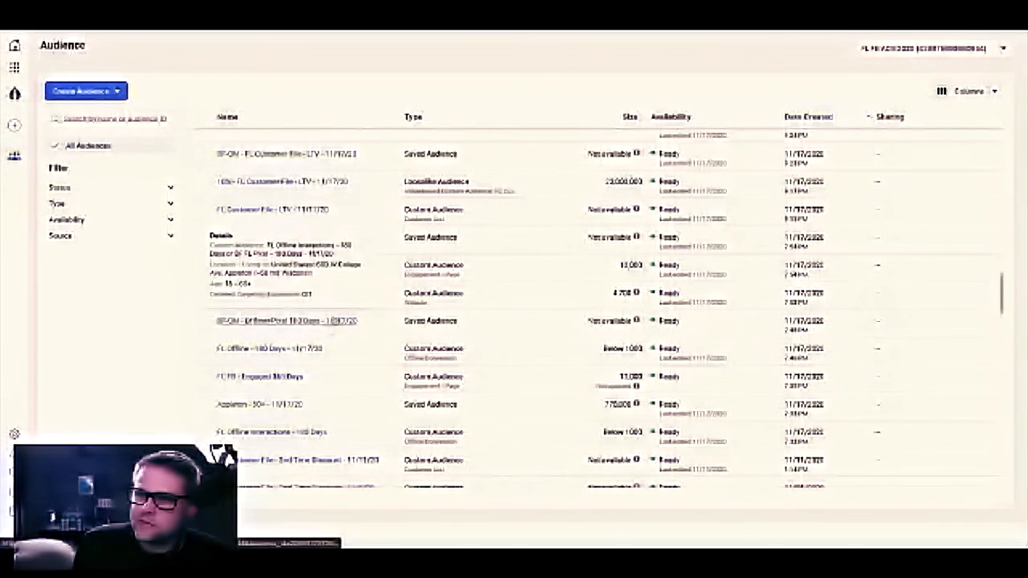
mouse_move(301, 295)
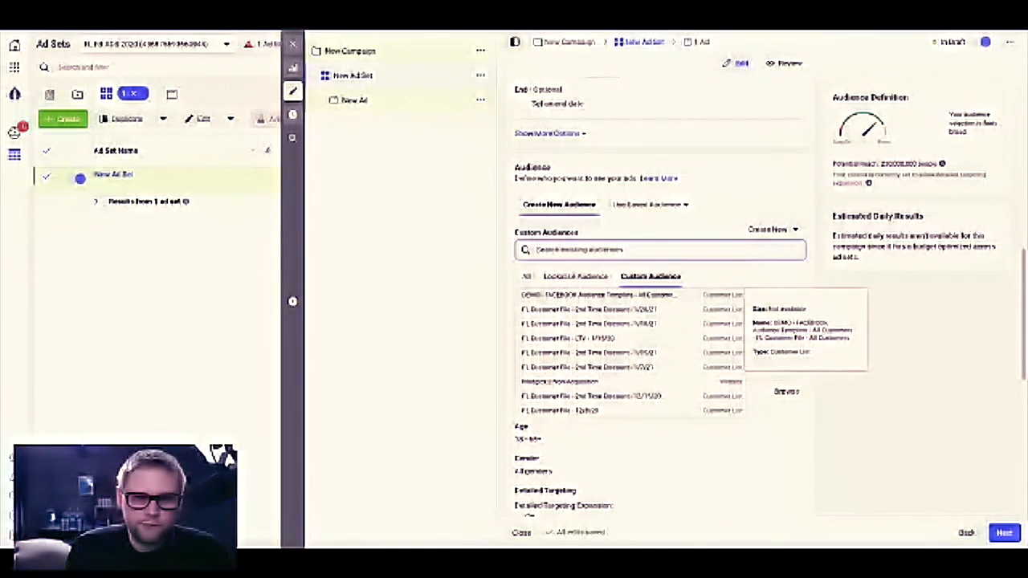
Return to the new ad set, check its custom audience choices, and review its placements and optimization settings.
click(644, 229)
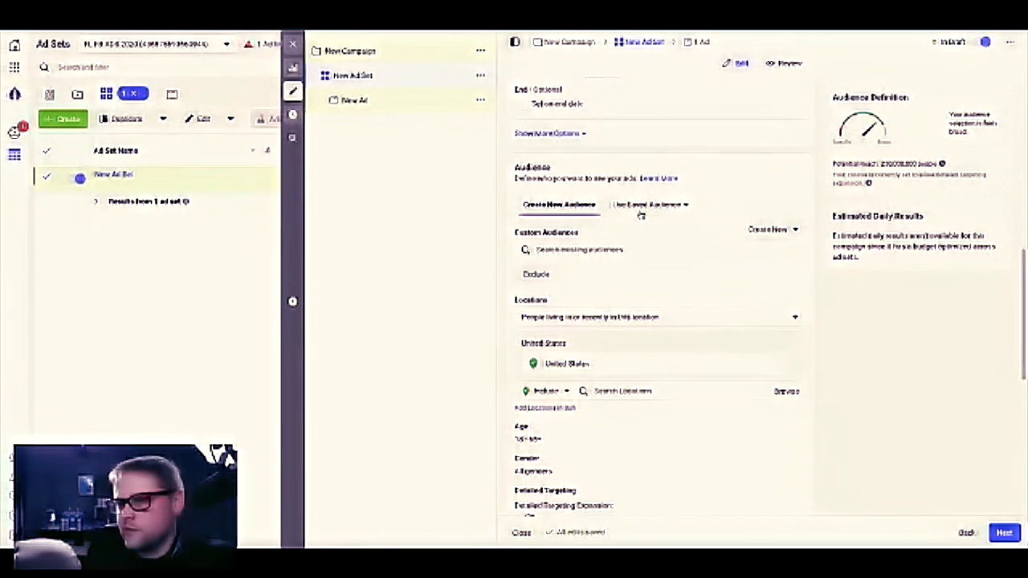
click(570, 249)
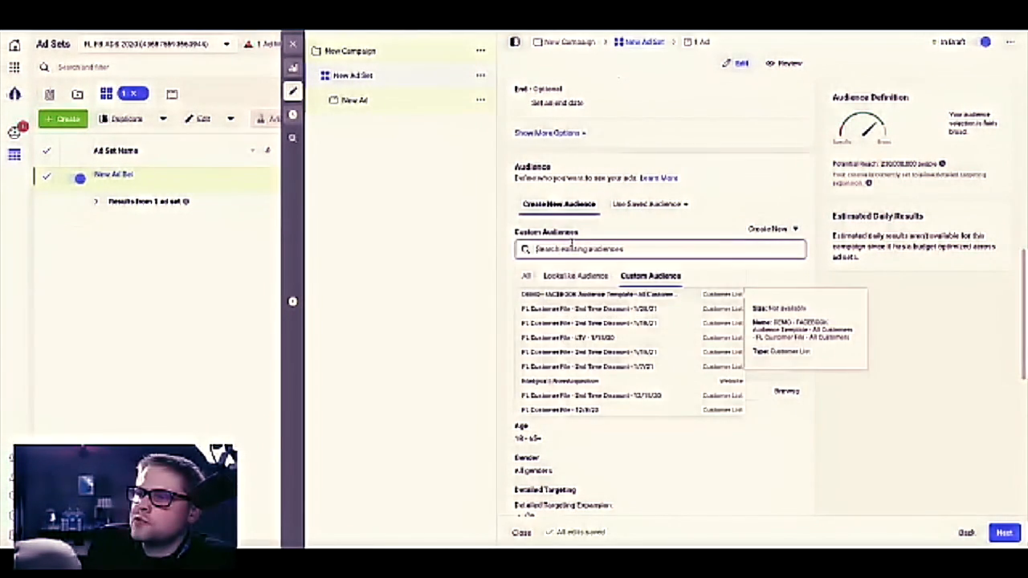
click(602, 232)
scroll(607, 249, down, 7)
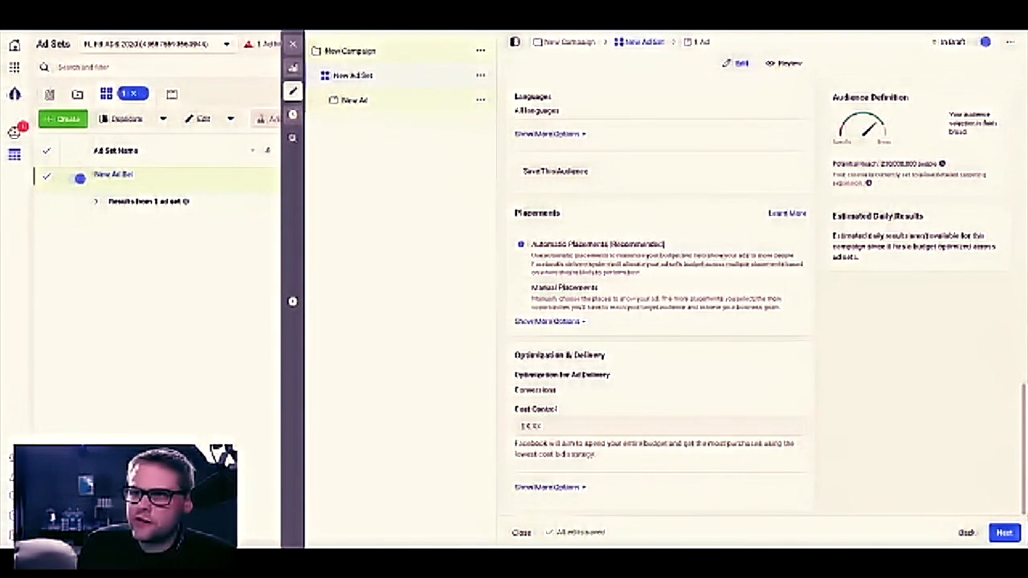
Close the new ad set's editor, return to the campaign list, and discard all unpublished drafts in the ad account.
click(292, 43)
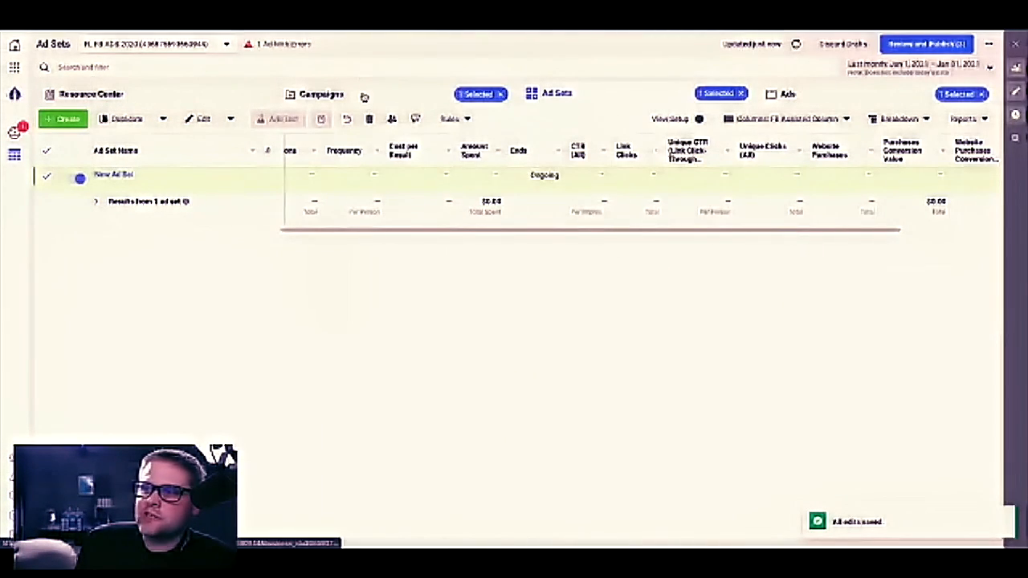
click(341, 95)
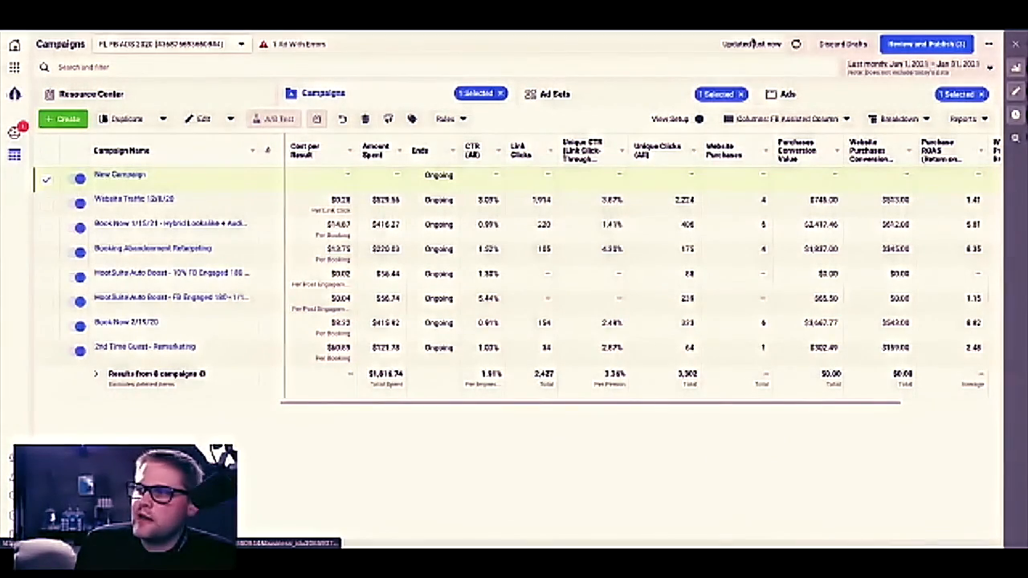
click(843, 43)
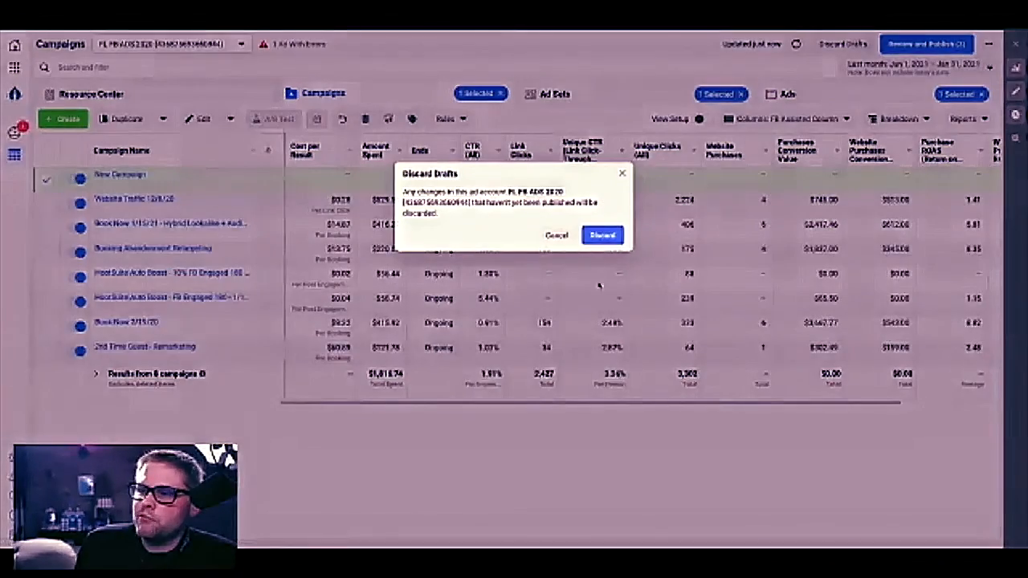
click(594, 239)
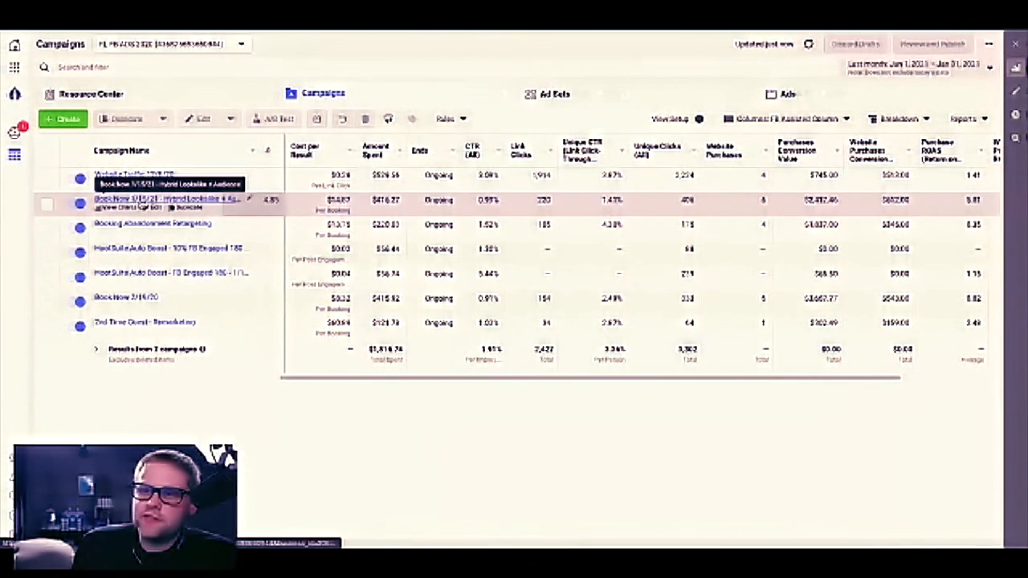
Review the ad set results of the "Book Now 2/19/20" campaign and list the ads in its "Pixel Visited + 10% - Booking Event" ad set.
click(47, 204)
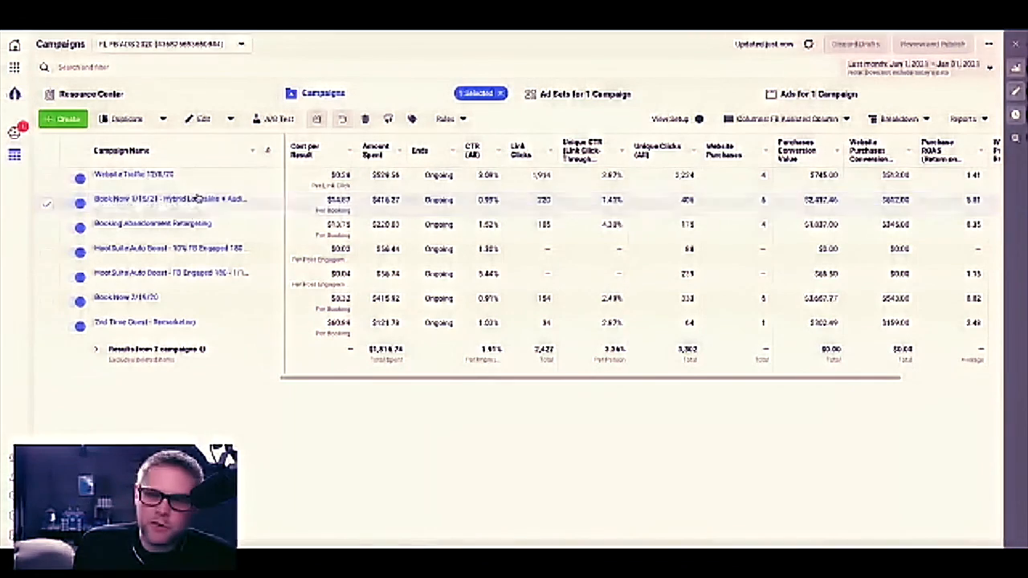
click(128, 296)
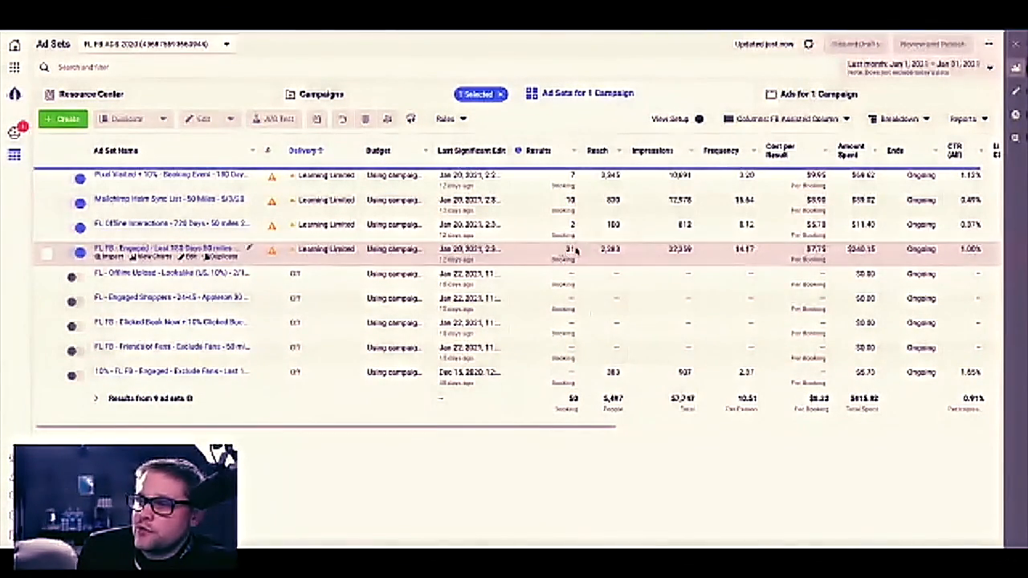
mouse_move(573, 250)
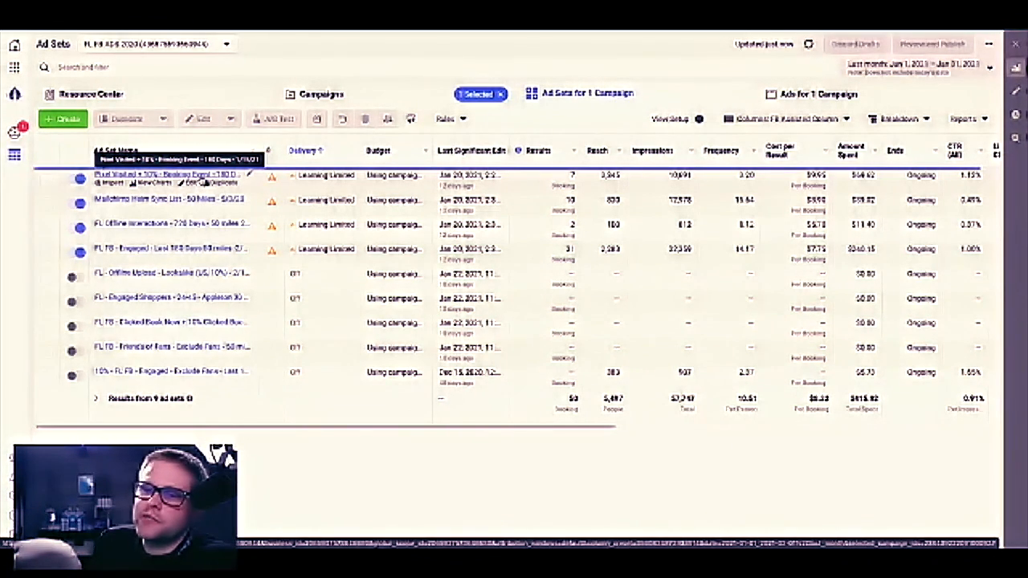
click(200, 177)
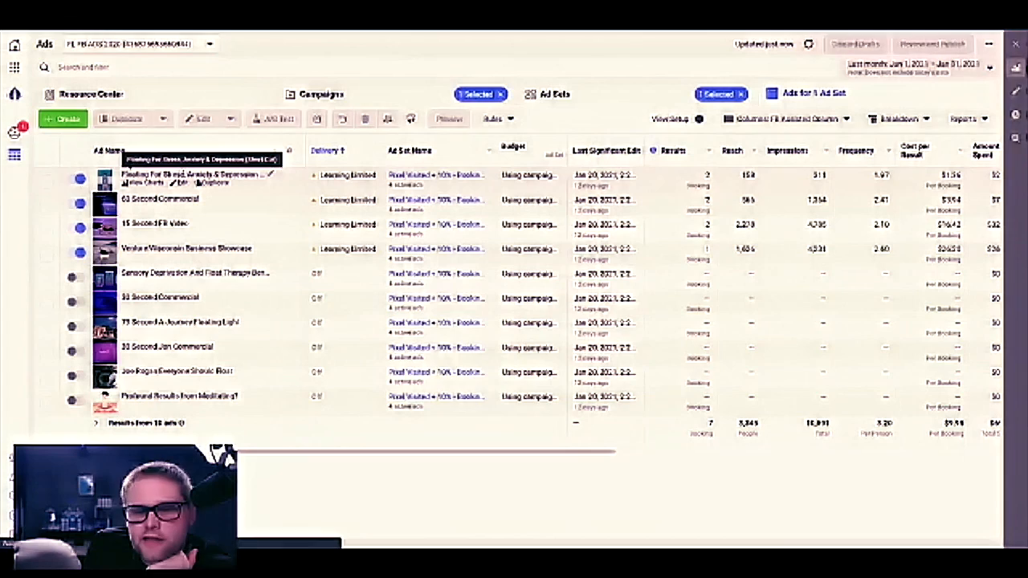
click(197, 182)
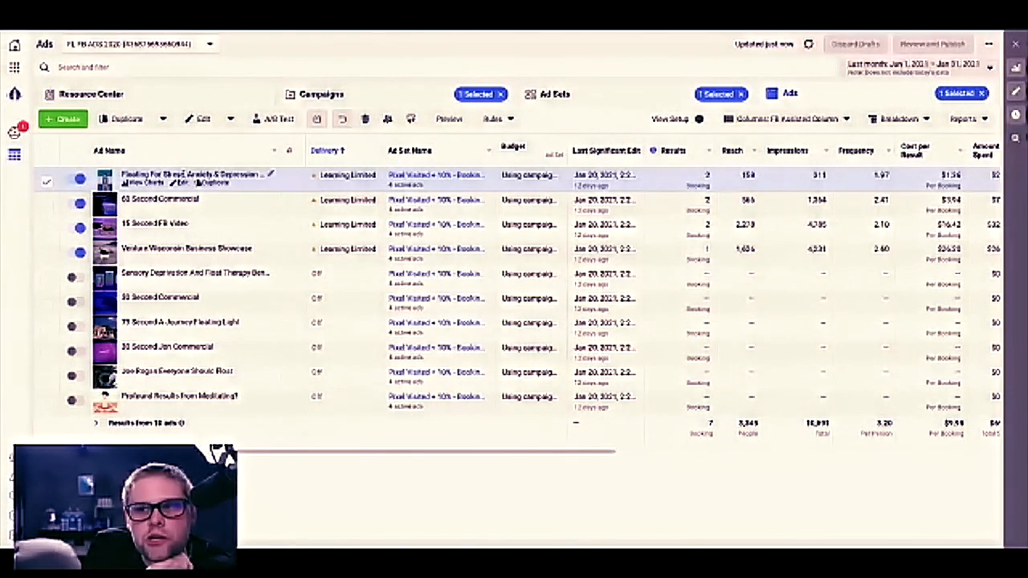
click(271, 174)
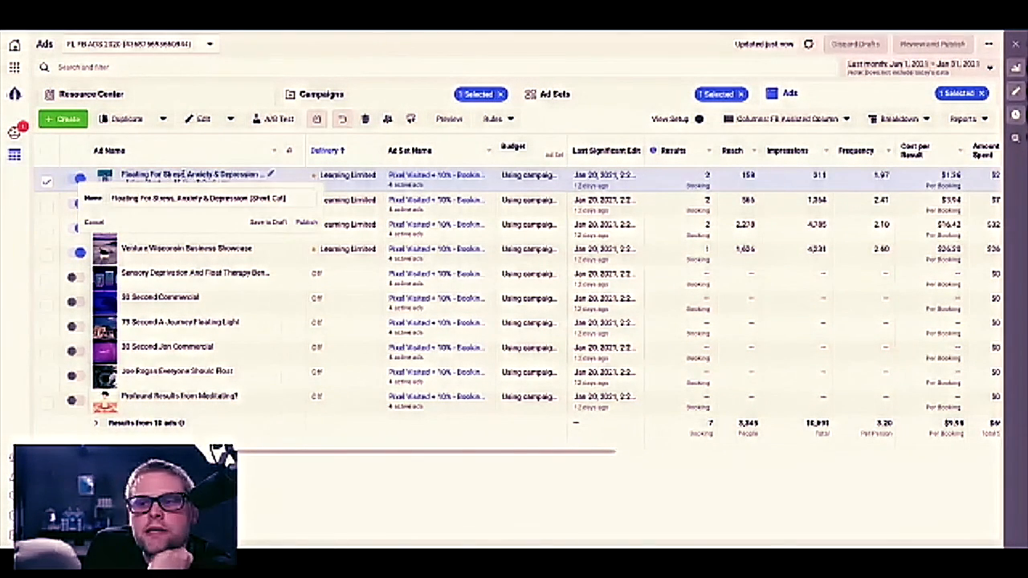
click(191, 69)
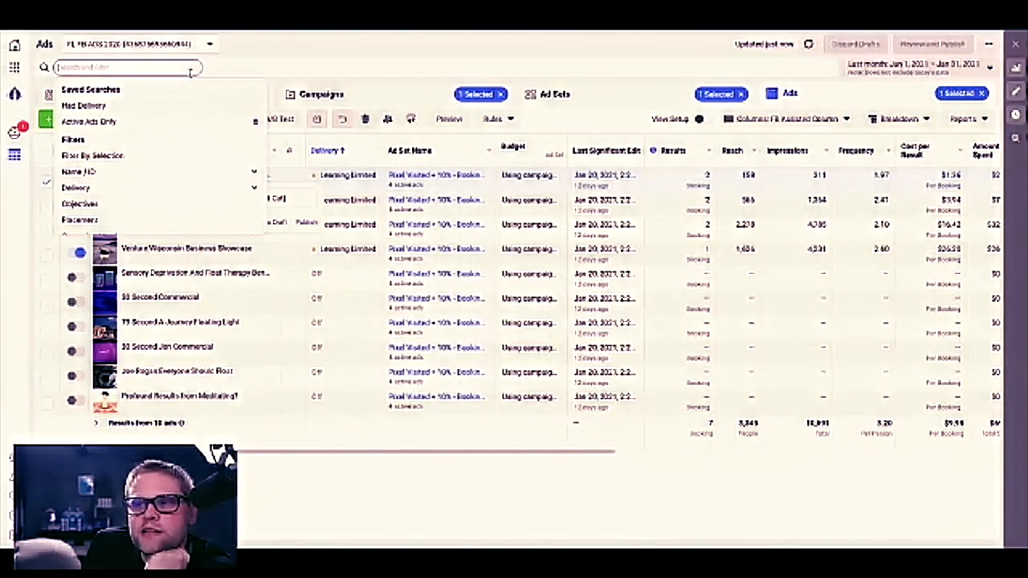
click(253, 63)
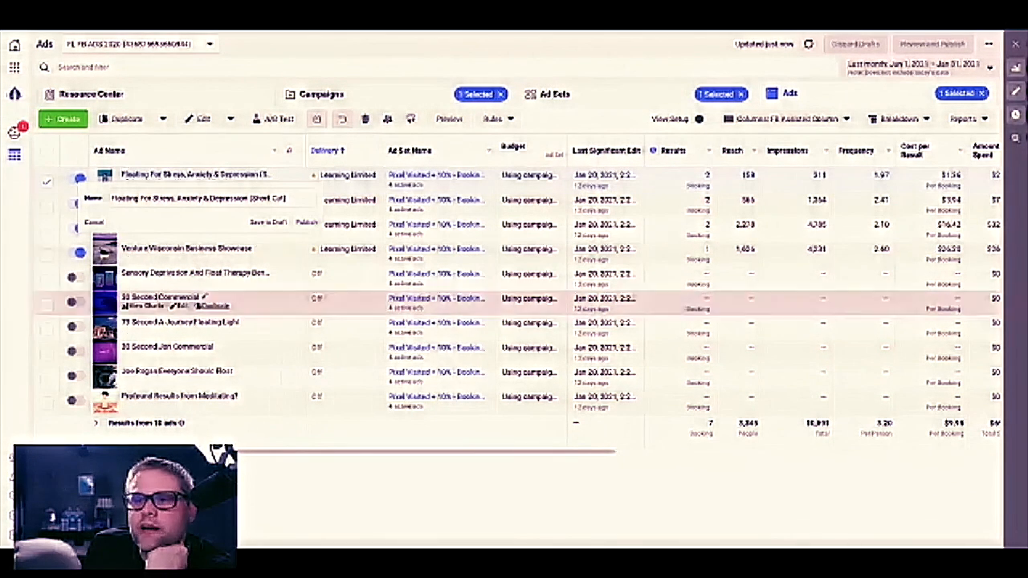
click(92, 224)
Review the creative and text of the "Floating For Stress, Anxiety & Depression" ad, play its preview video, and close the editor.
click(193, 182)
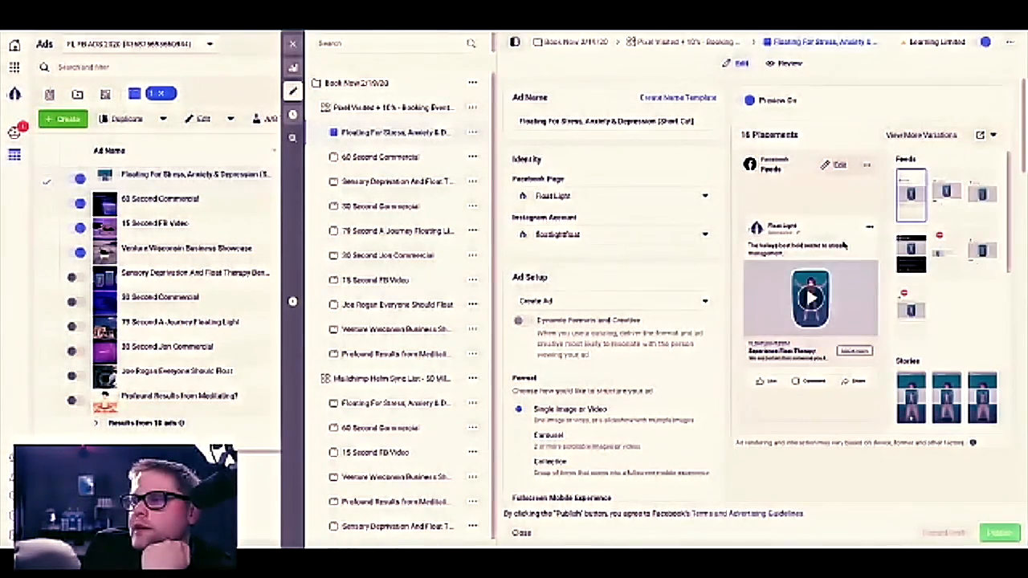
scroll(598, 257, down, 6)
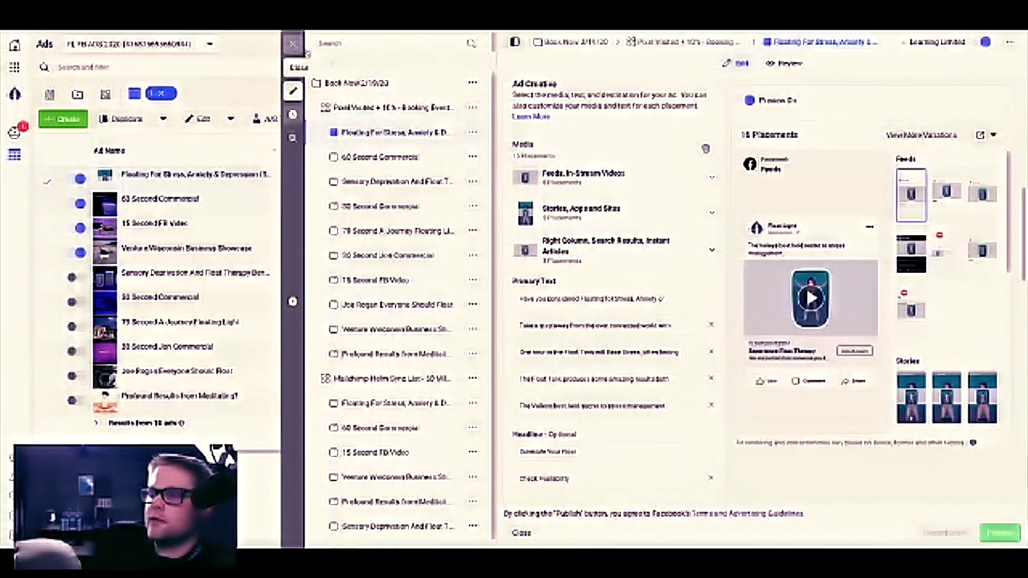
click(810, 299)
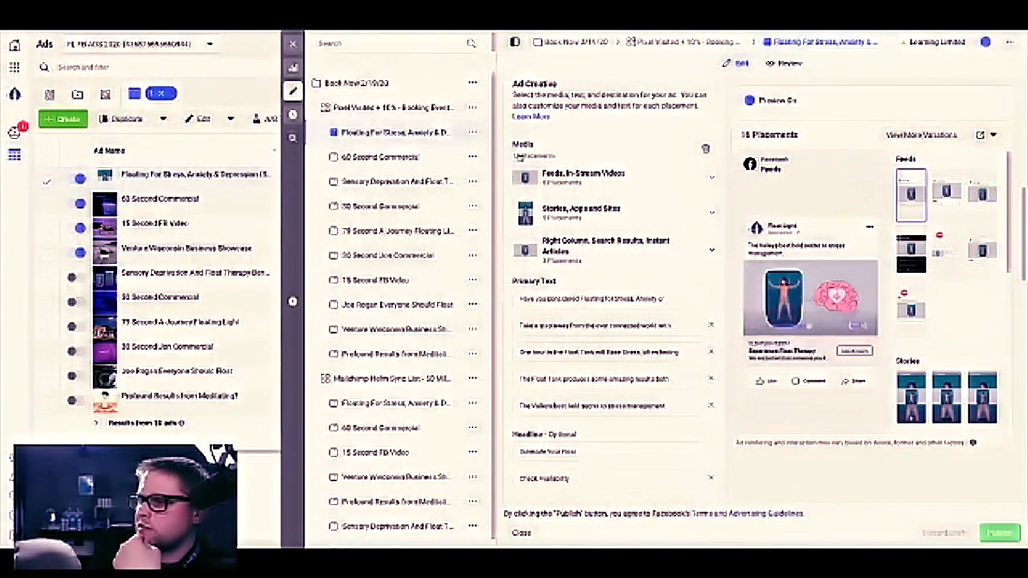
click(292, 44)
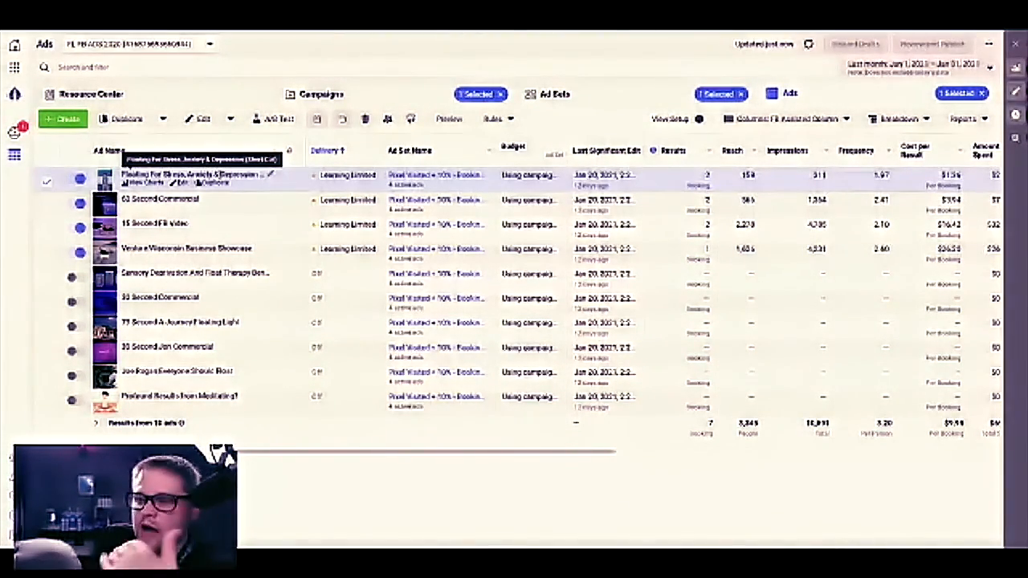
Open the "60 Second Commercial" ad for viewing, play its preview video, and close the editor.
click(137, 197)
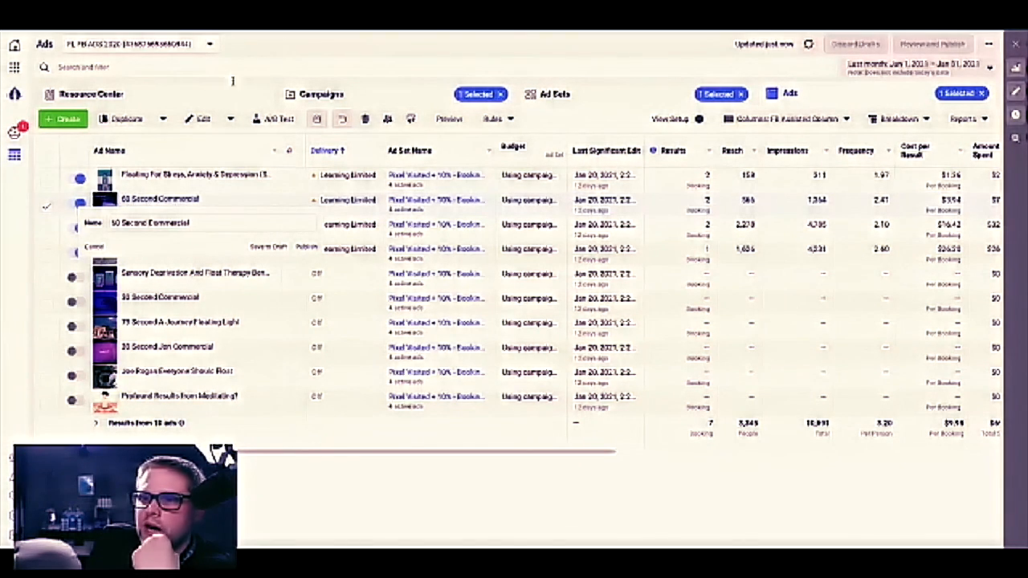
click(95, 248)
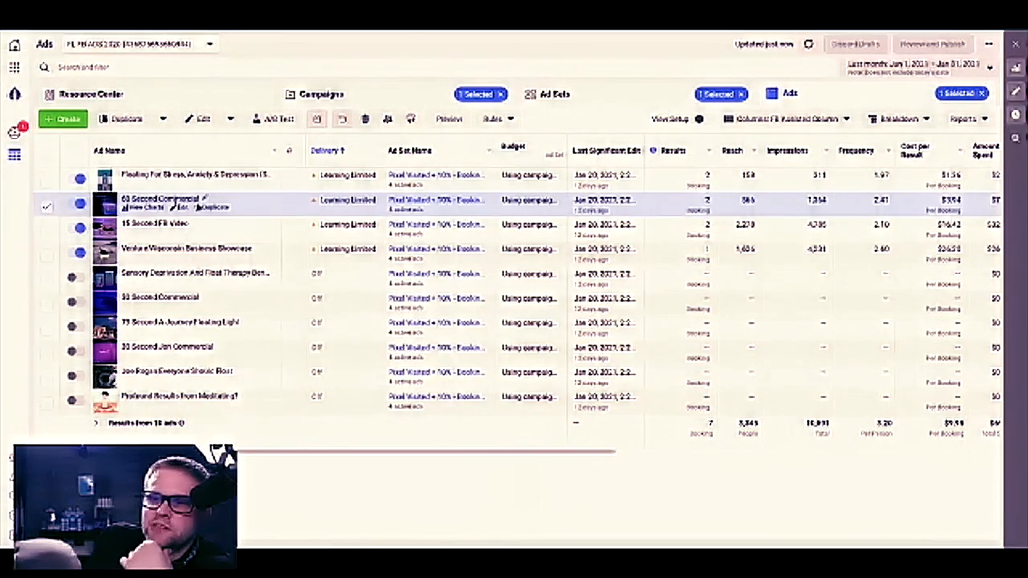
click(182, 208)
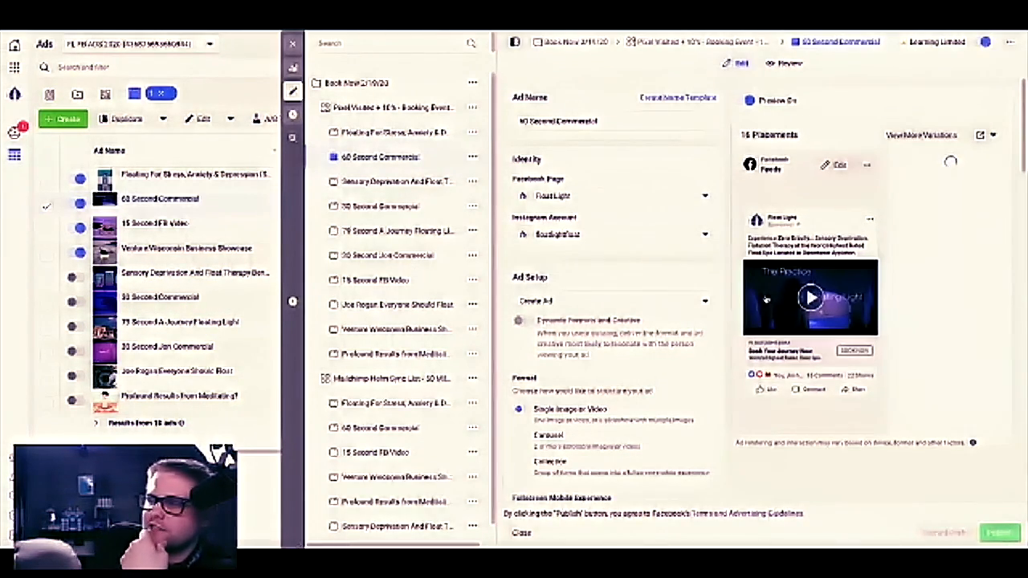
click(767, 301)
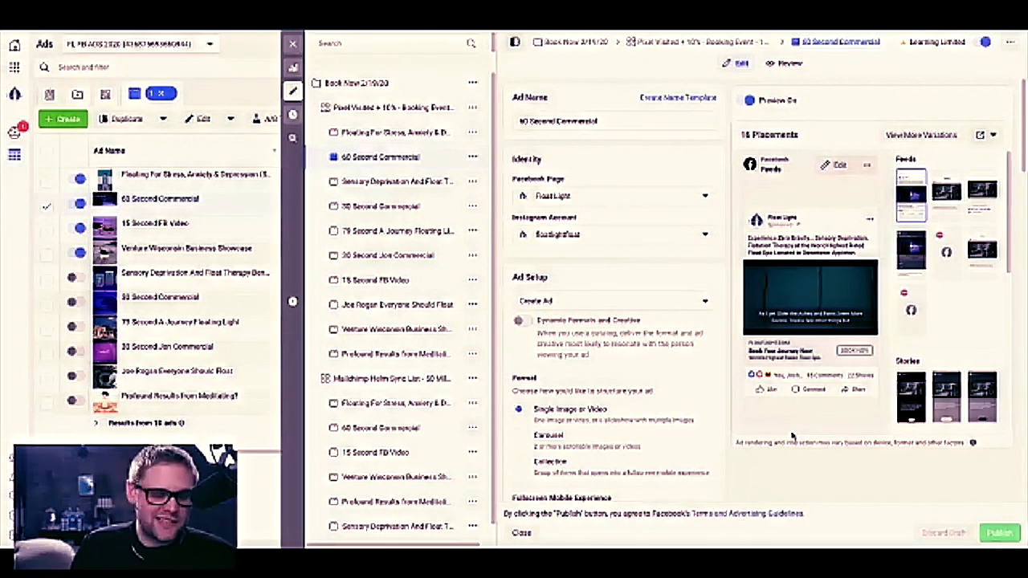
mouse_move(777, 302)
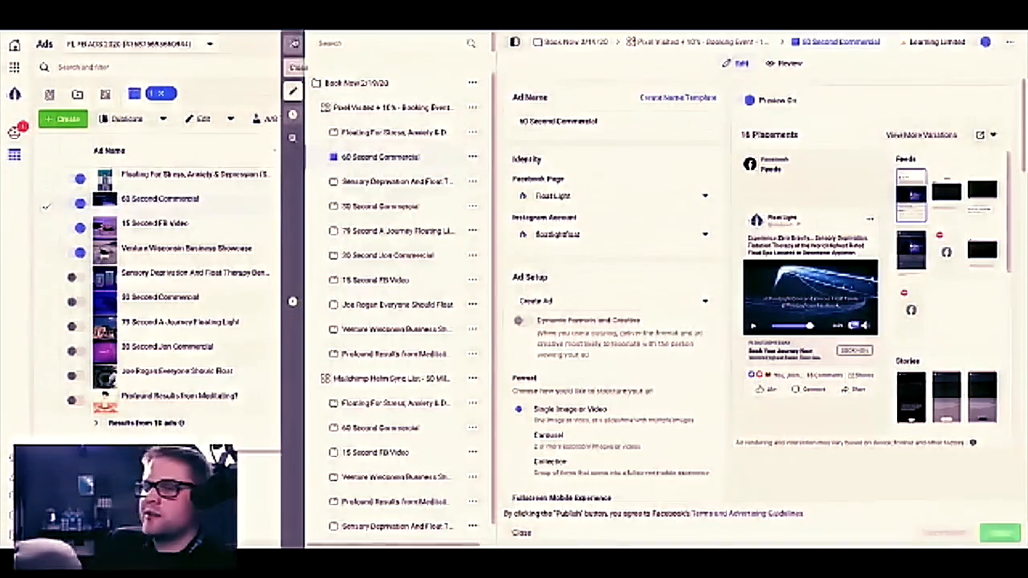
click(293, 42)
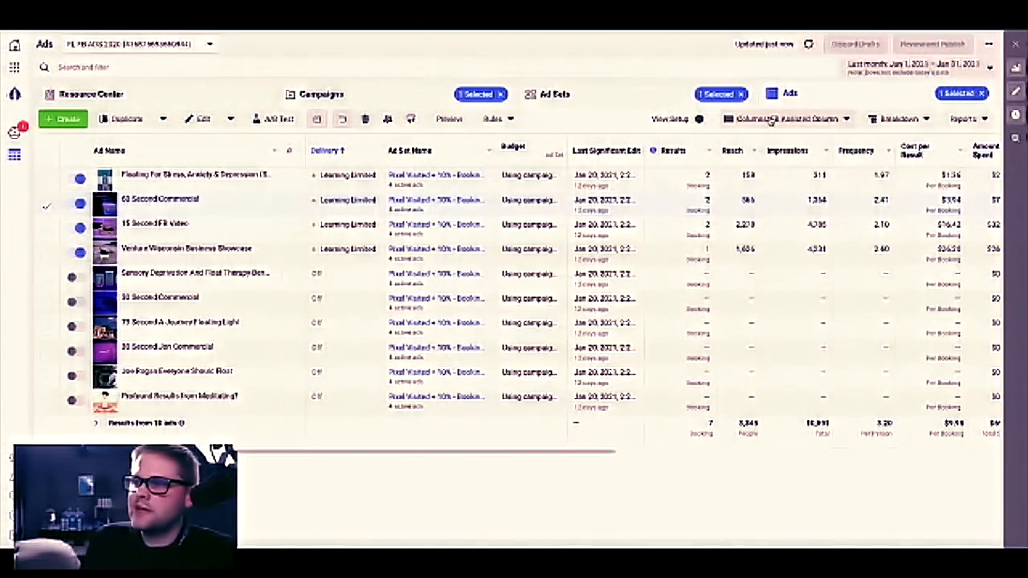
Return to the campaign's ad sets and compare the bookings, cost per result and amount spent of the active ones.
click(577, 103)
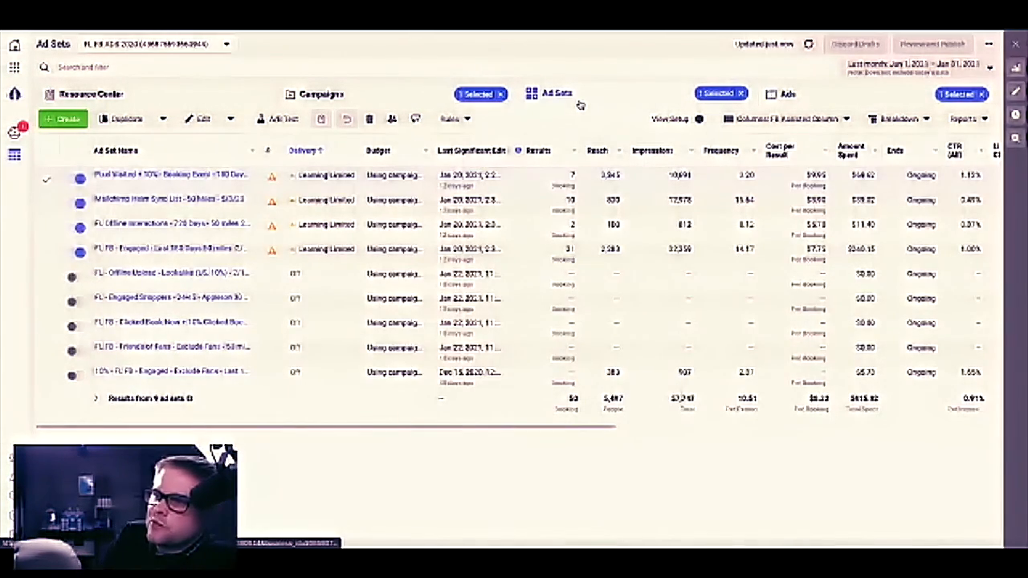
mouse_move(272, 200)
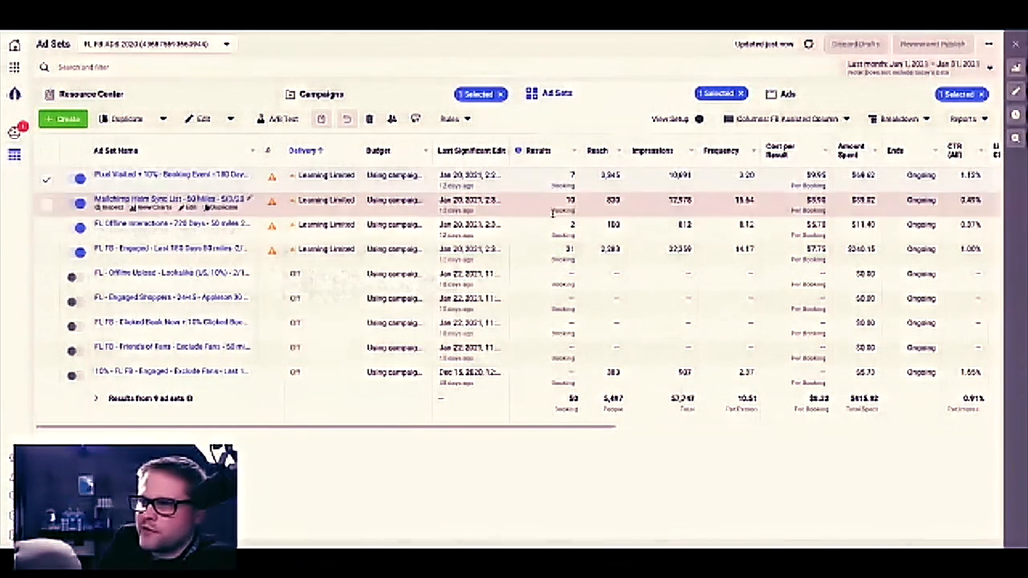
mouse_move(574, 225)
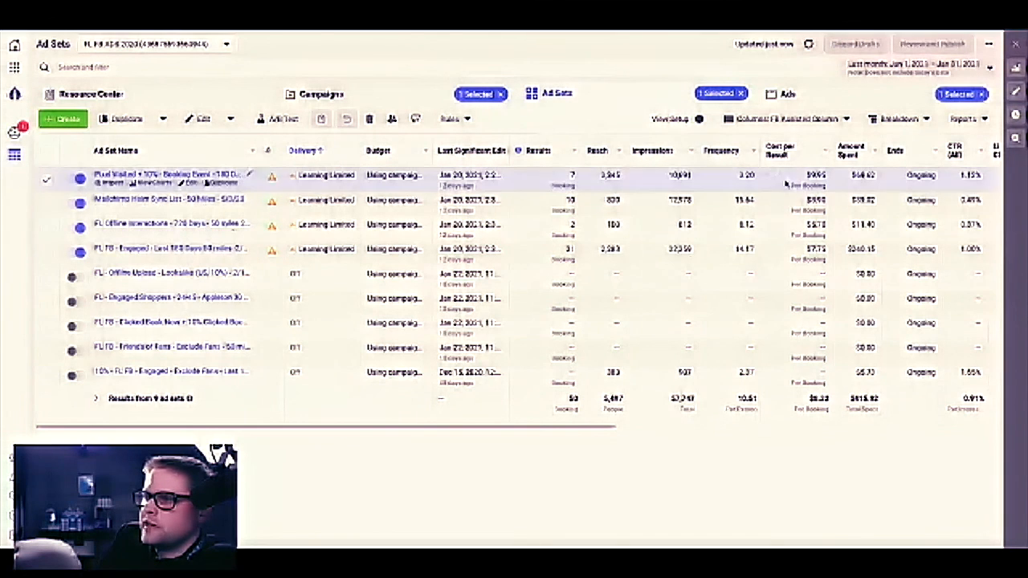
click(855, 225)
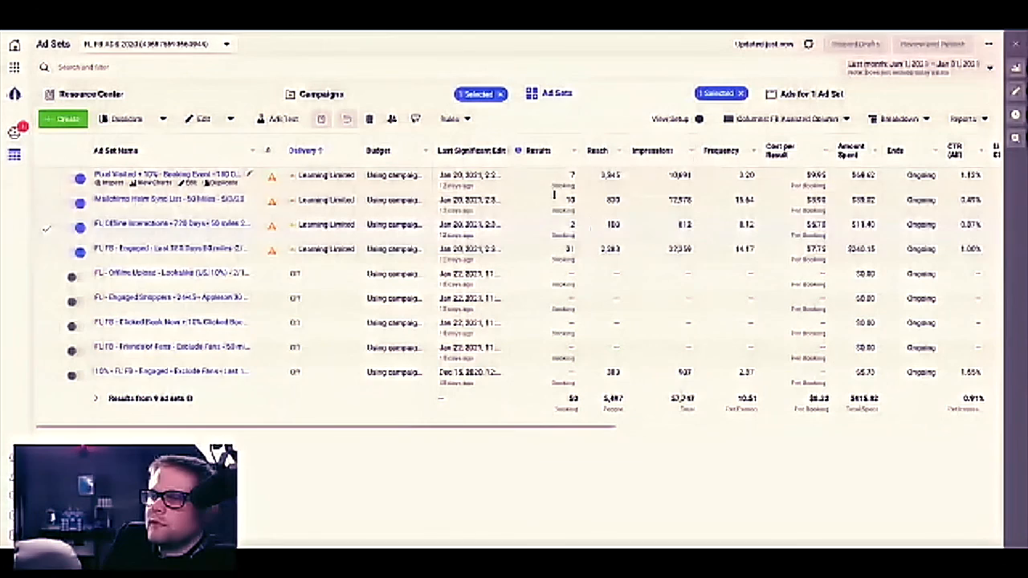
View the "Joe Rogan Everyone Should Float" ad in the "FL FB - Engaged - Last 180 Days" ad set, and return to the unfiltered campaign list.
click(153, 248)
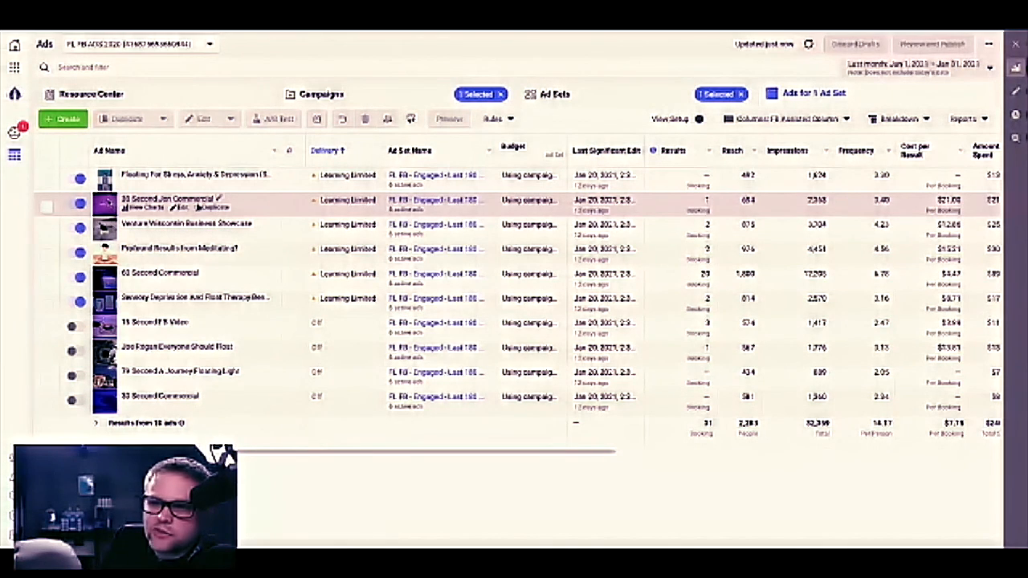
click(183, 355)
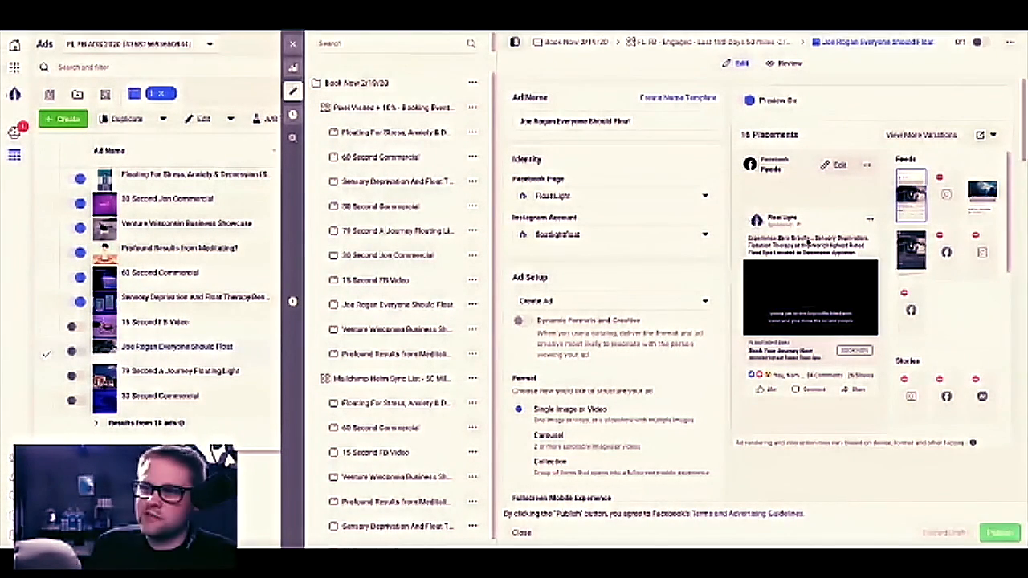
click(293, 43)
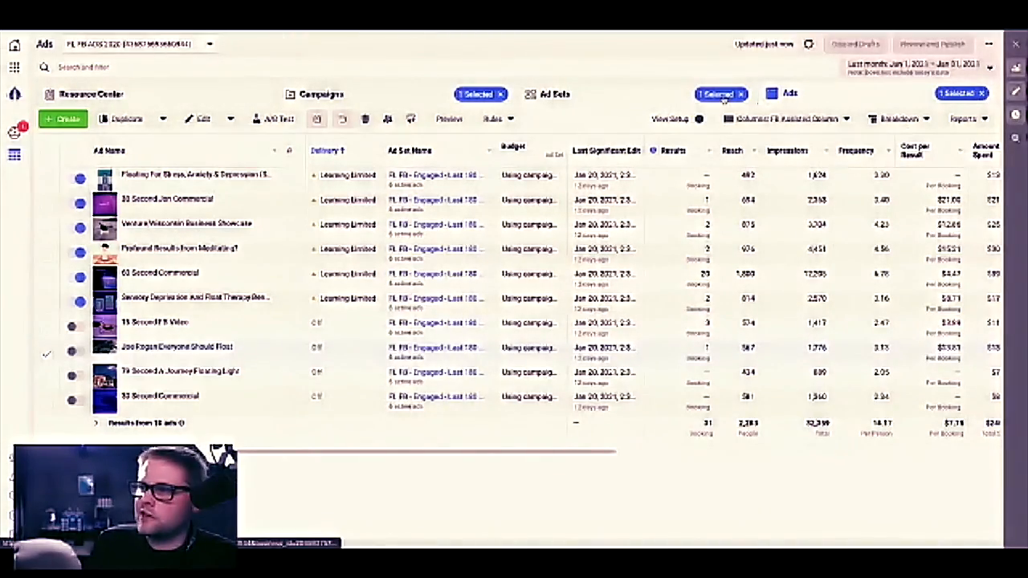
click(981, 94)
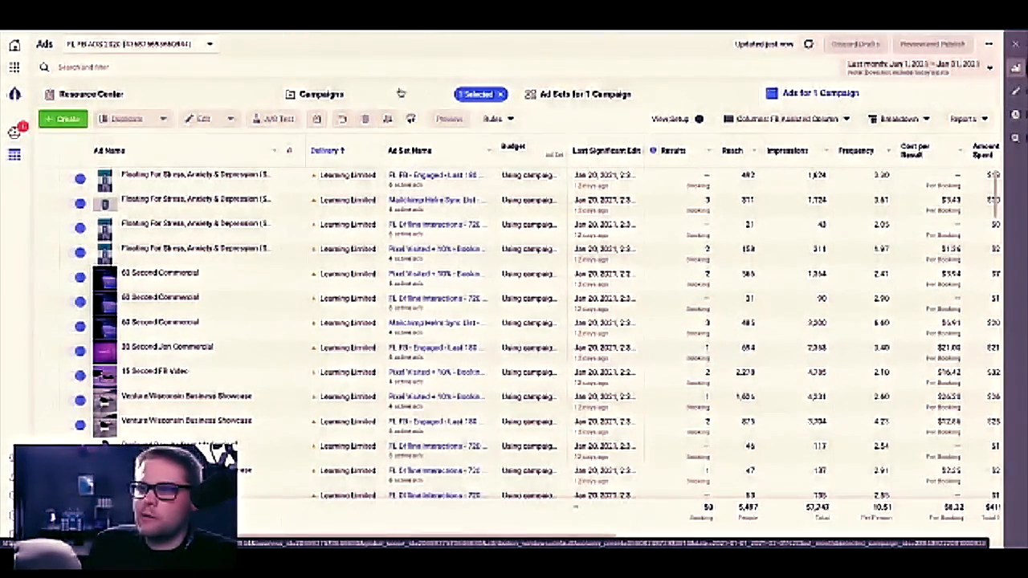
click(501, 94)
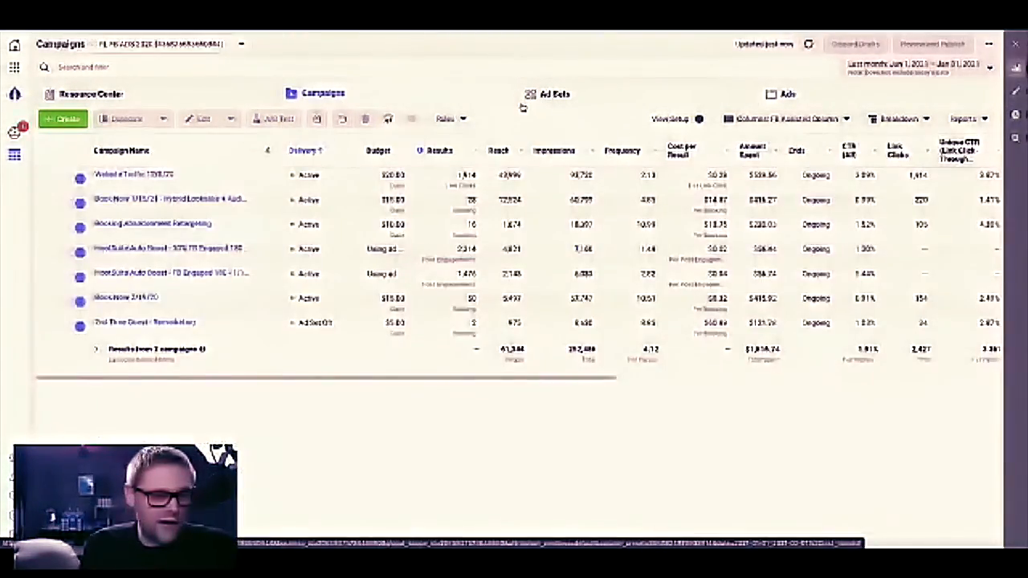